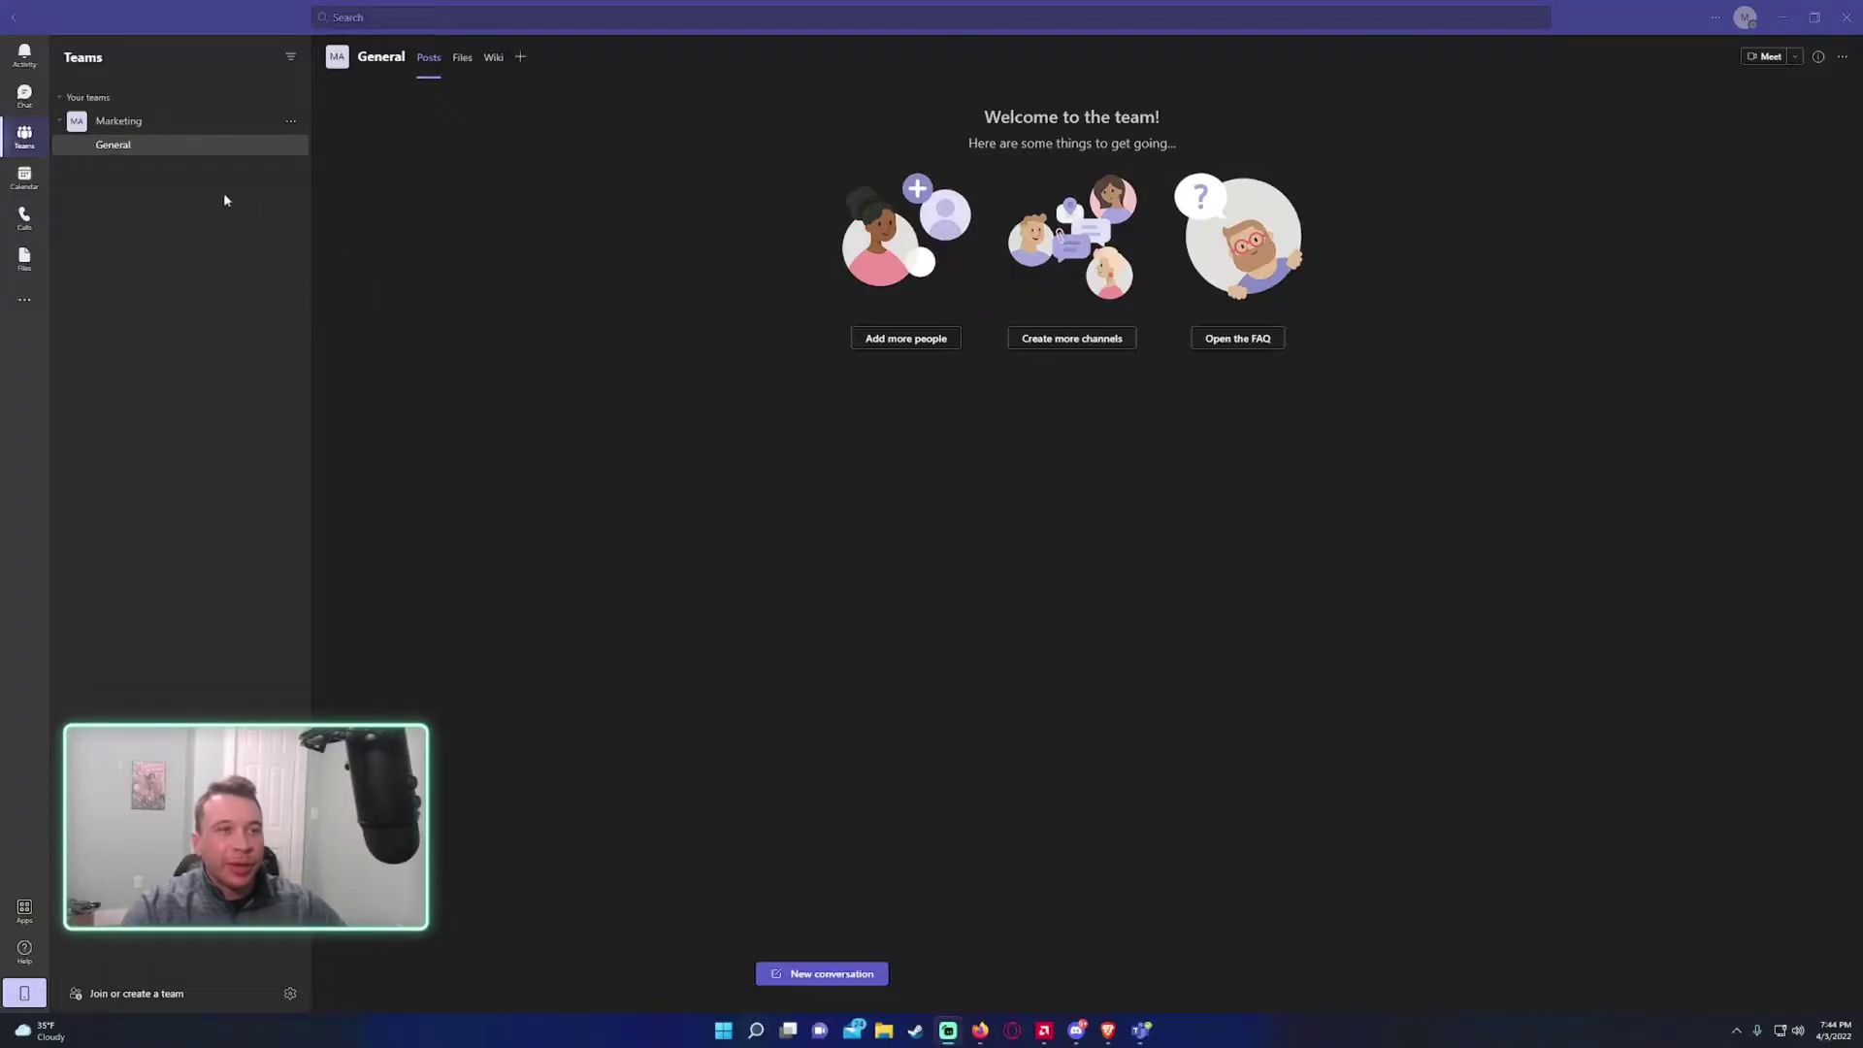
Open the General channel's Marketing site in SharePoint and dismiss the suggested next steps.
left_click(1691, 136)
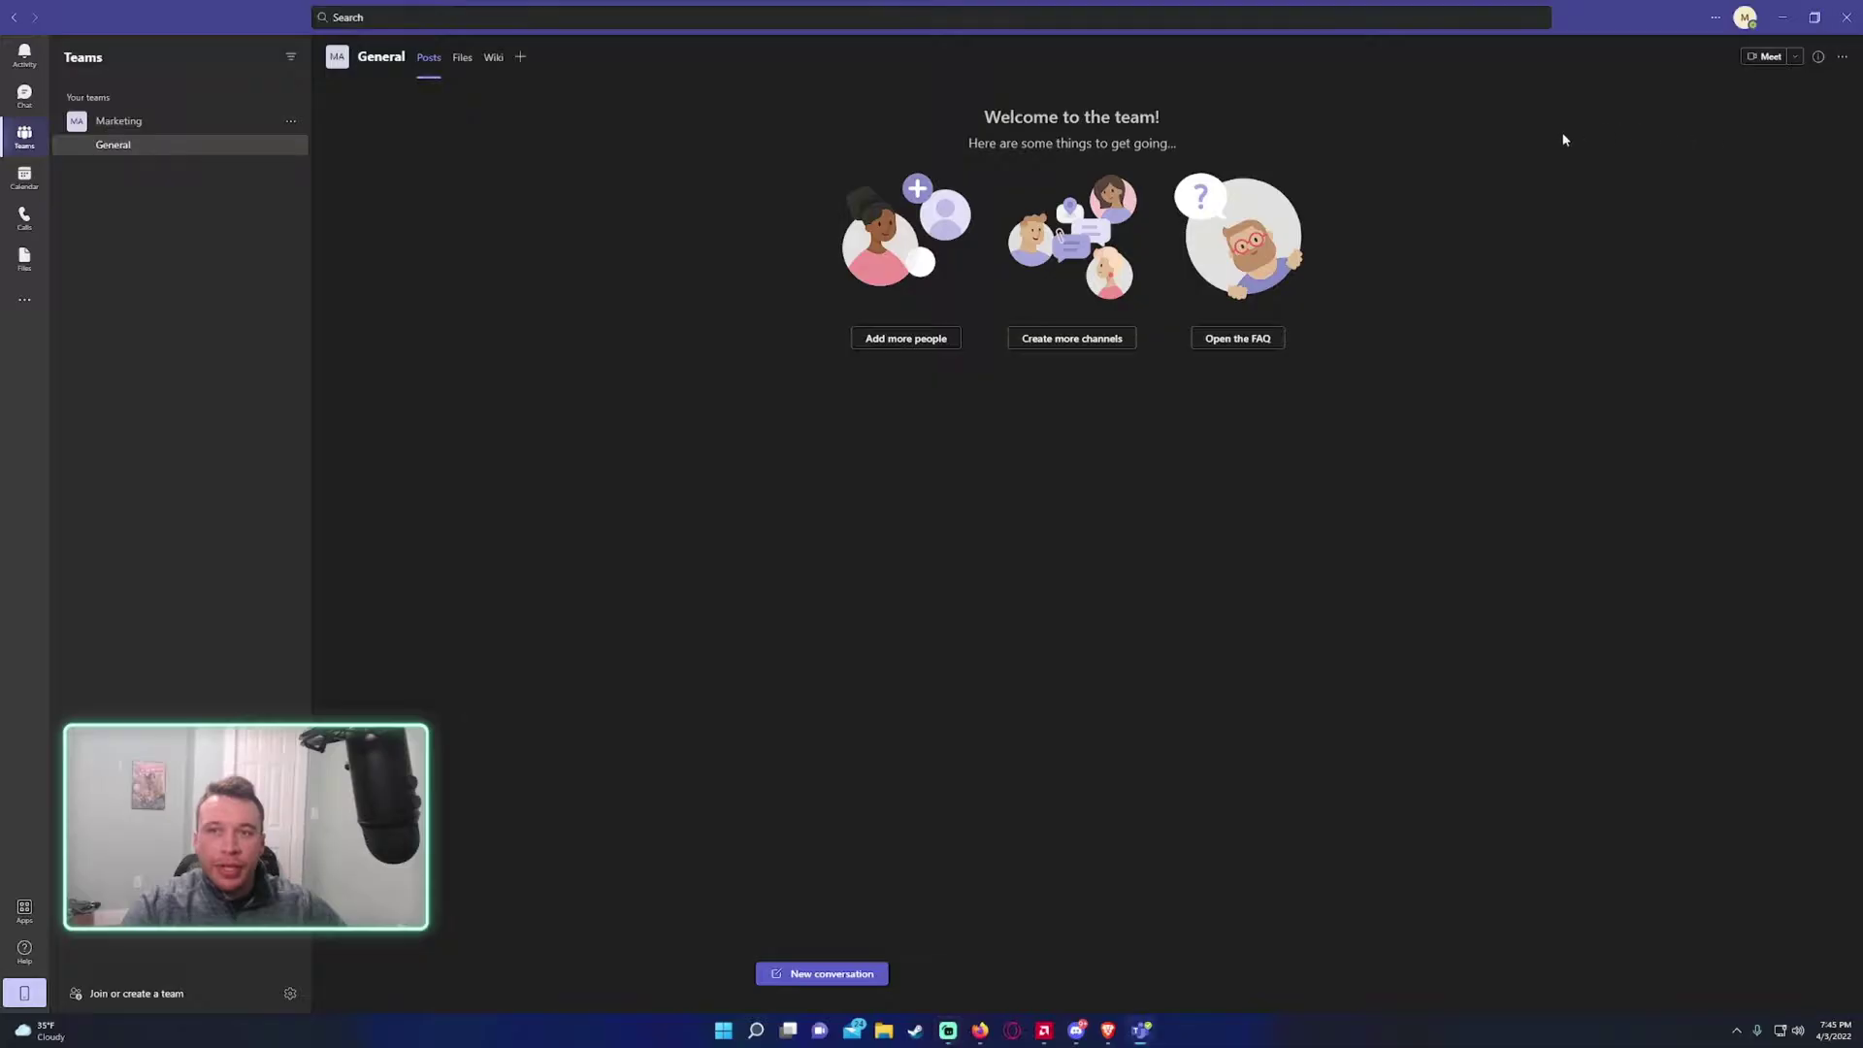
left_click(1842, 59)
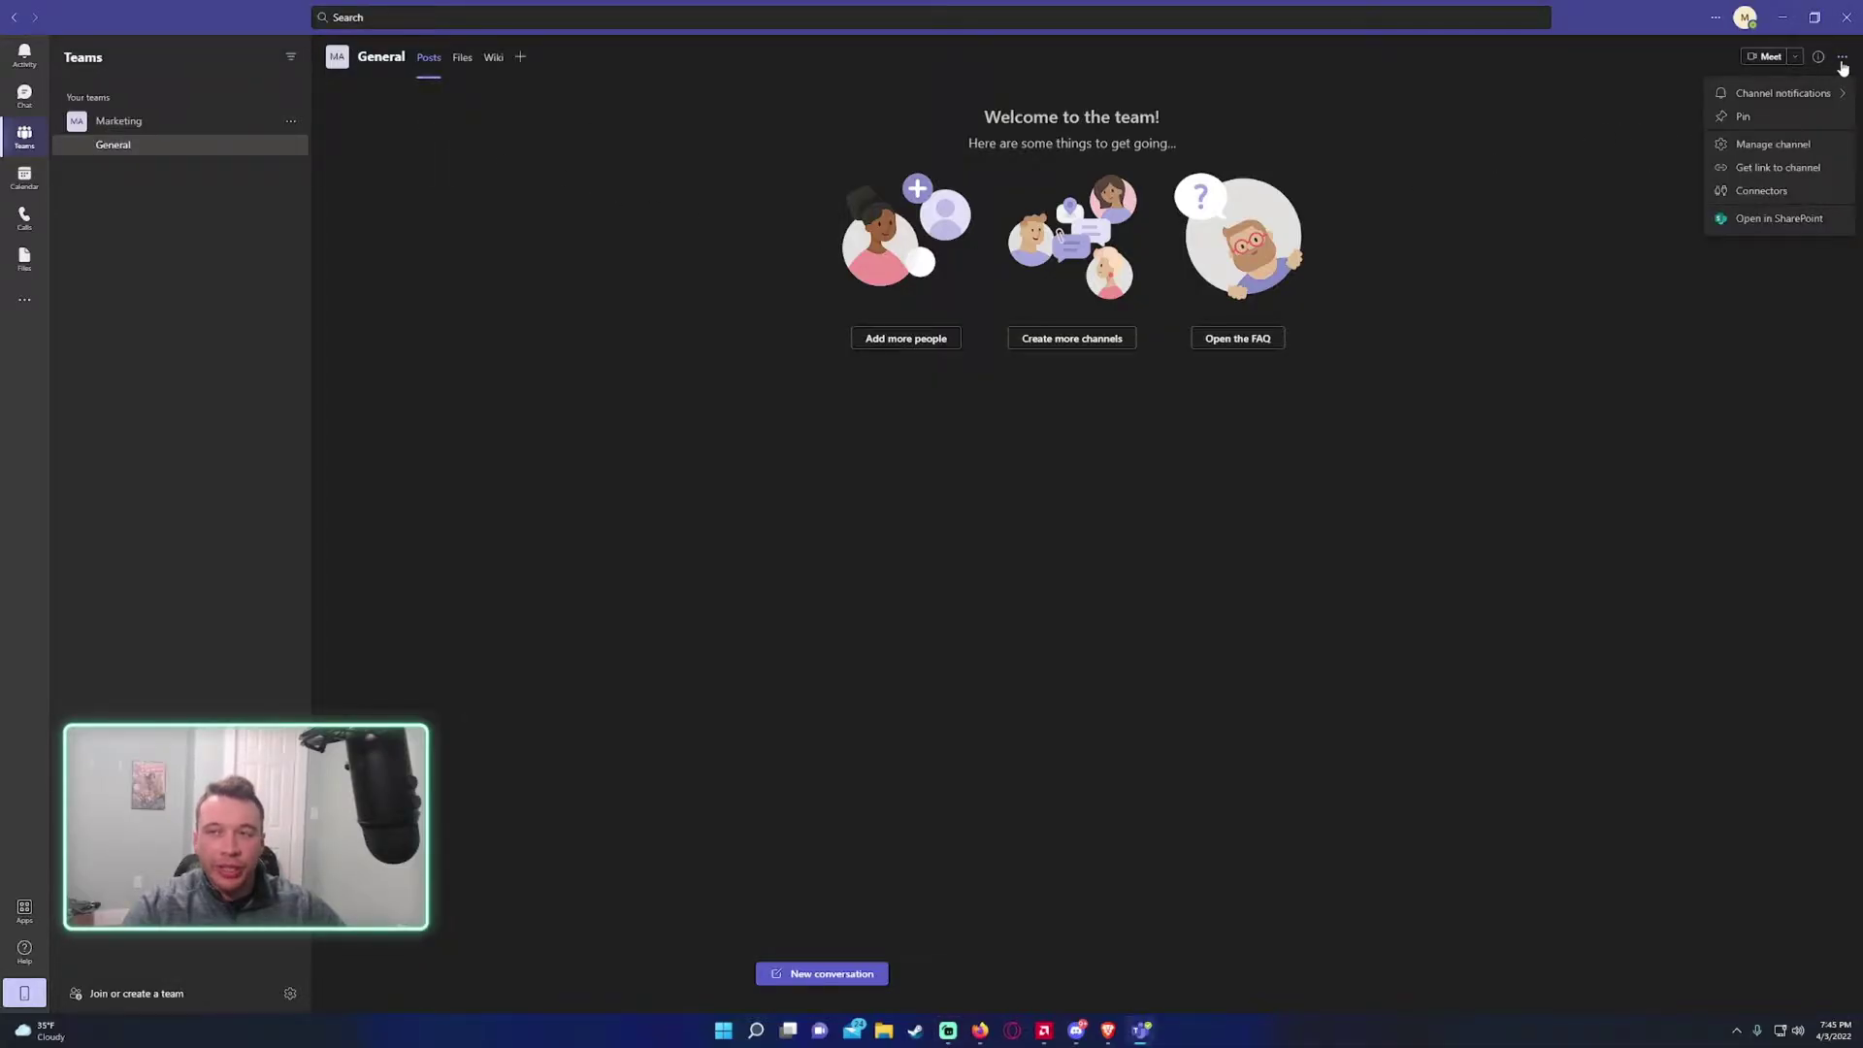
left_click(1775, 220)
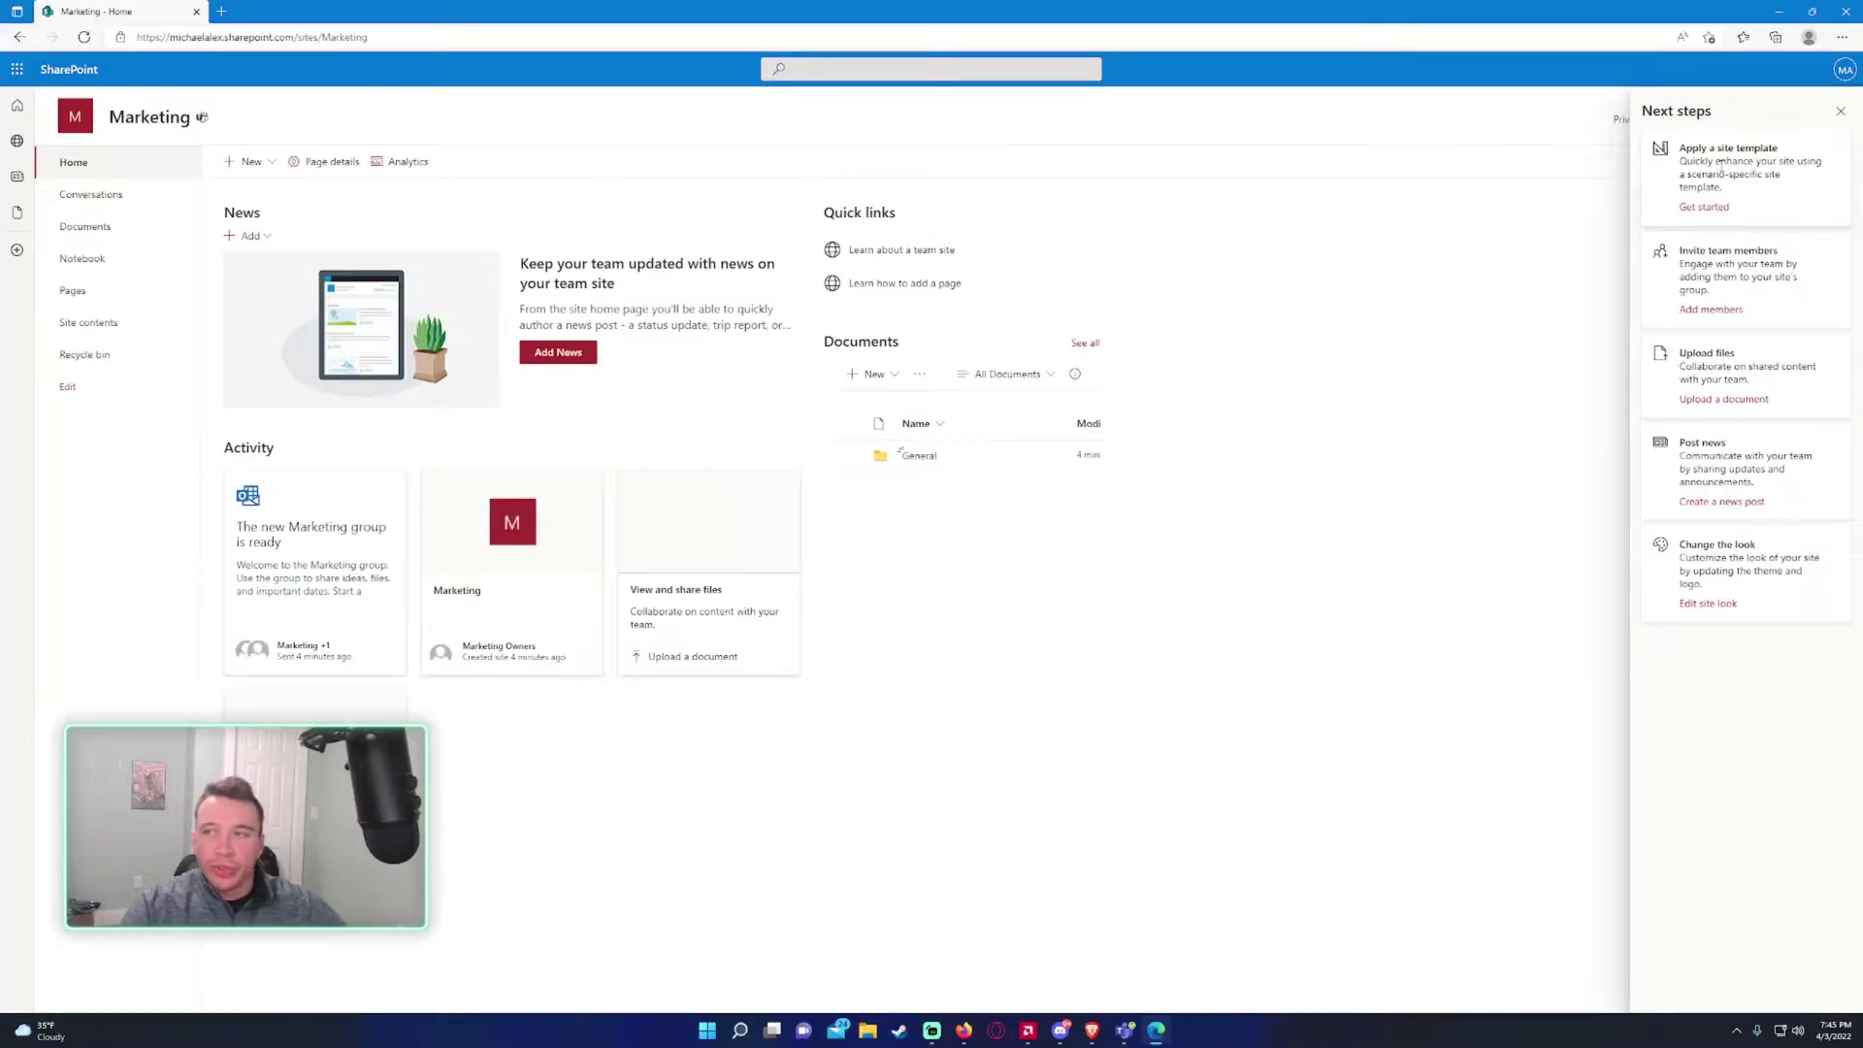
left_click(1841, 112)
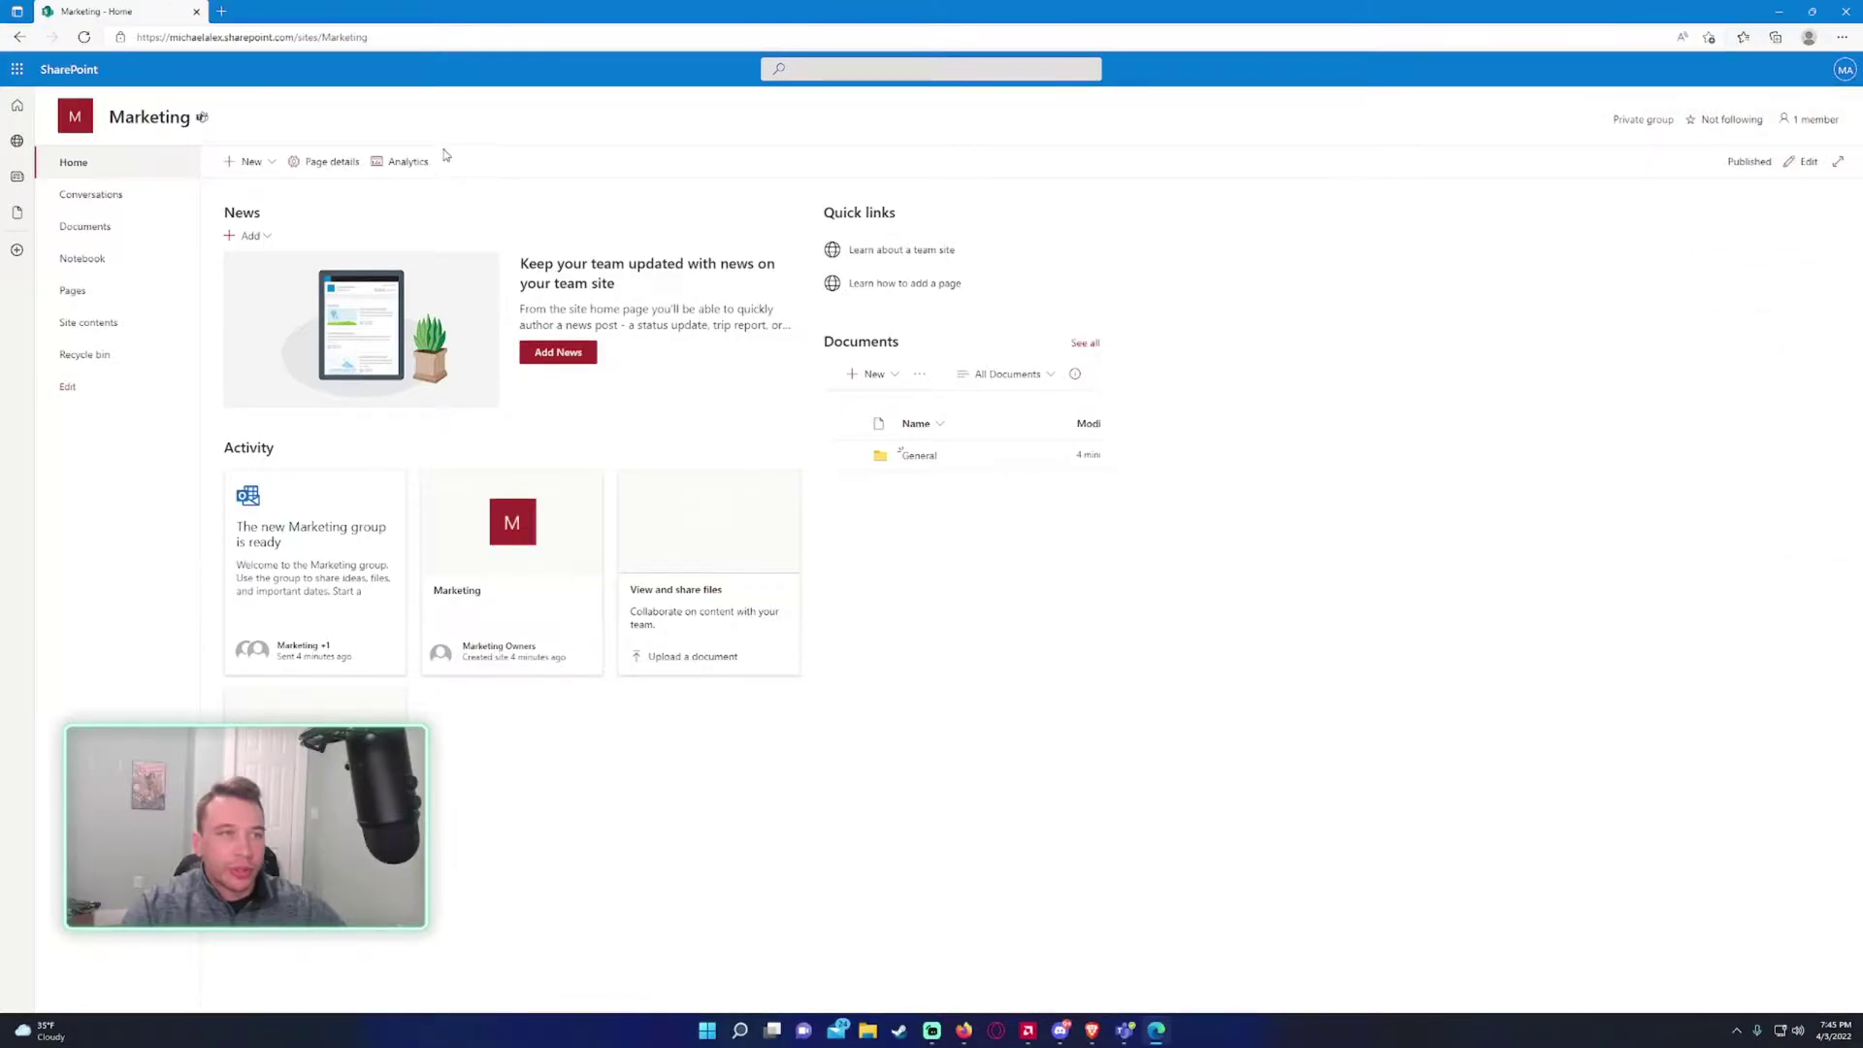
Start adding a new app to the Marketing site and open the classic experience listing the built-in apps.
left_click(249, 162)
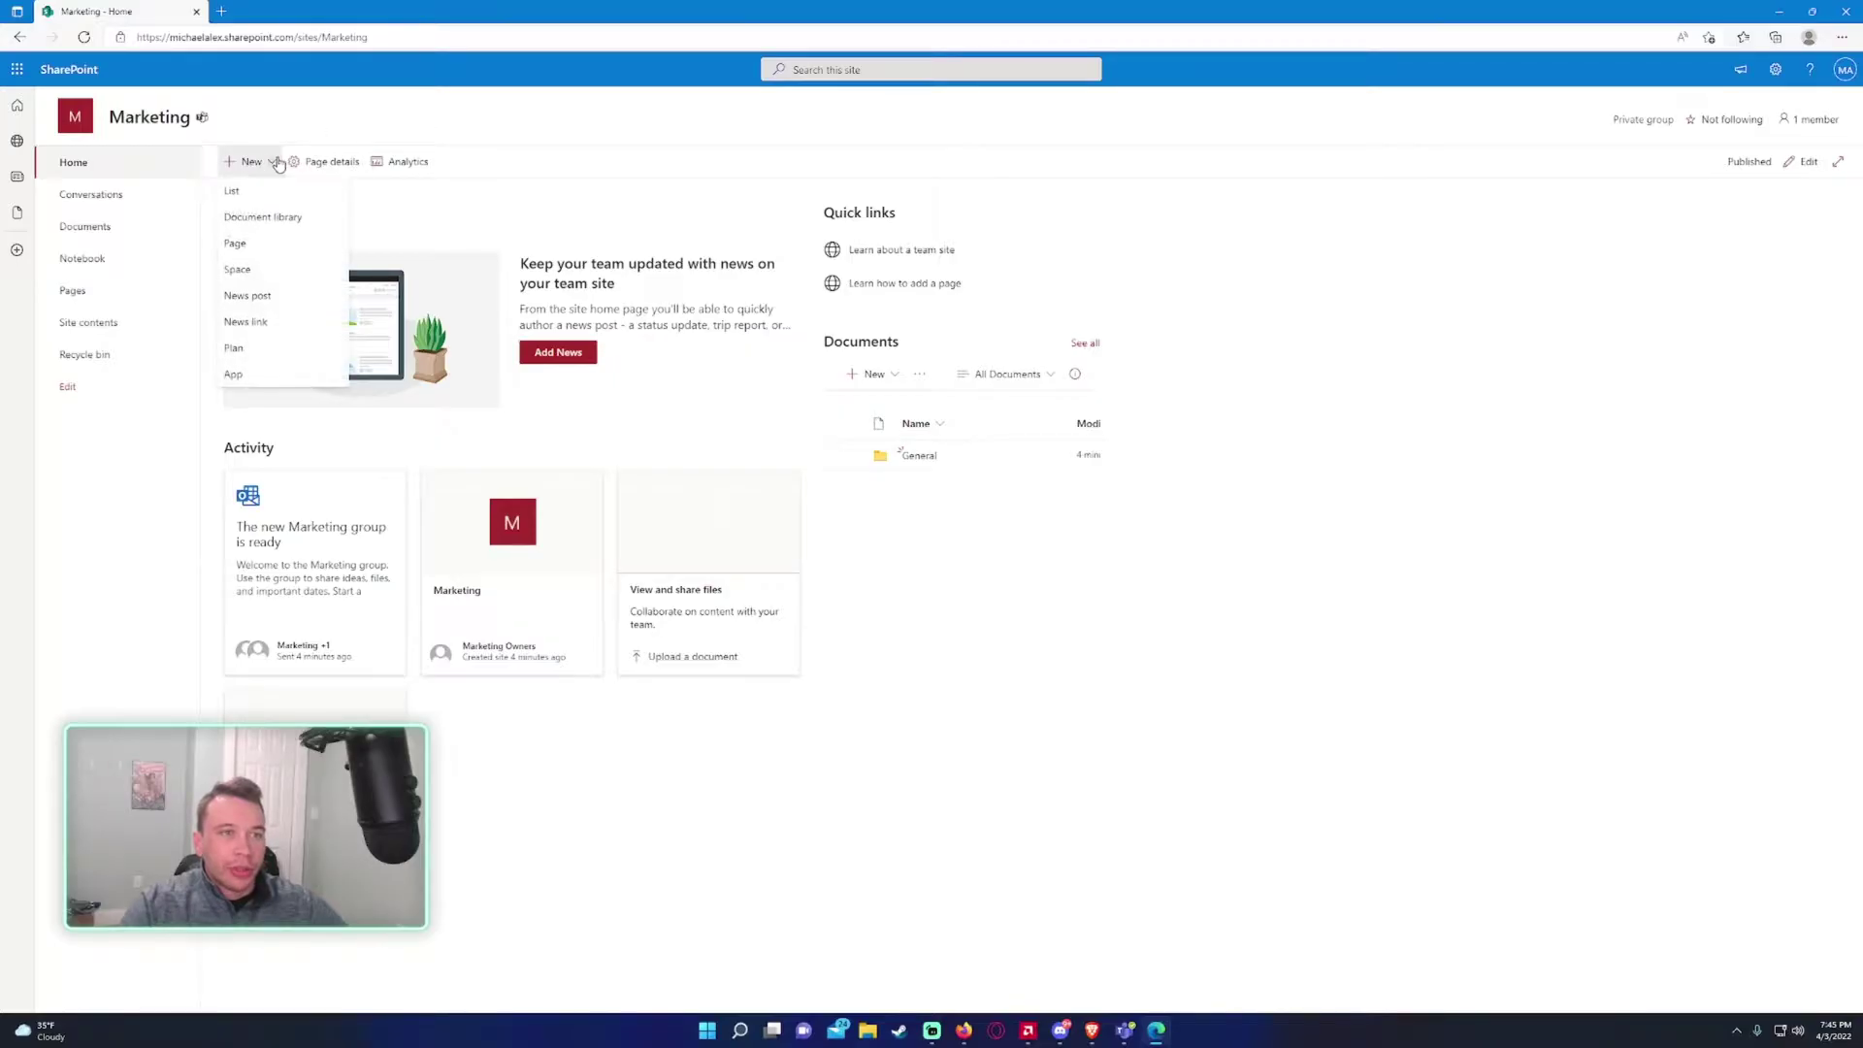
left_click(264, 375)
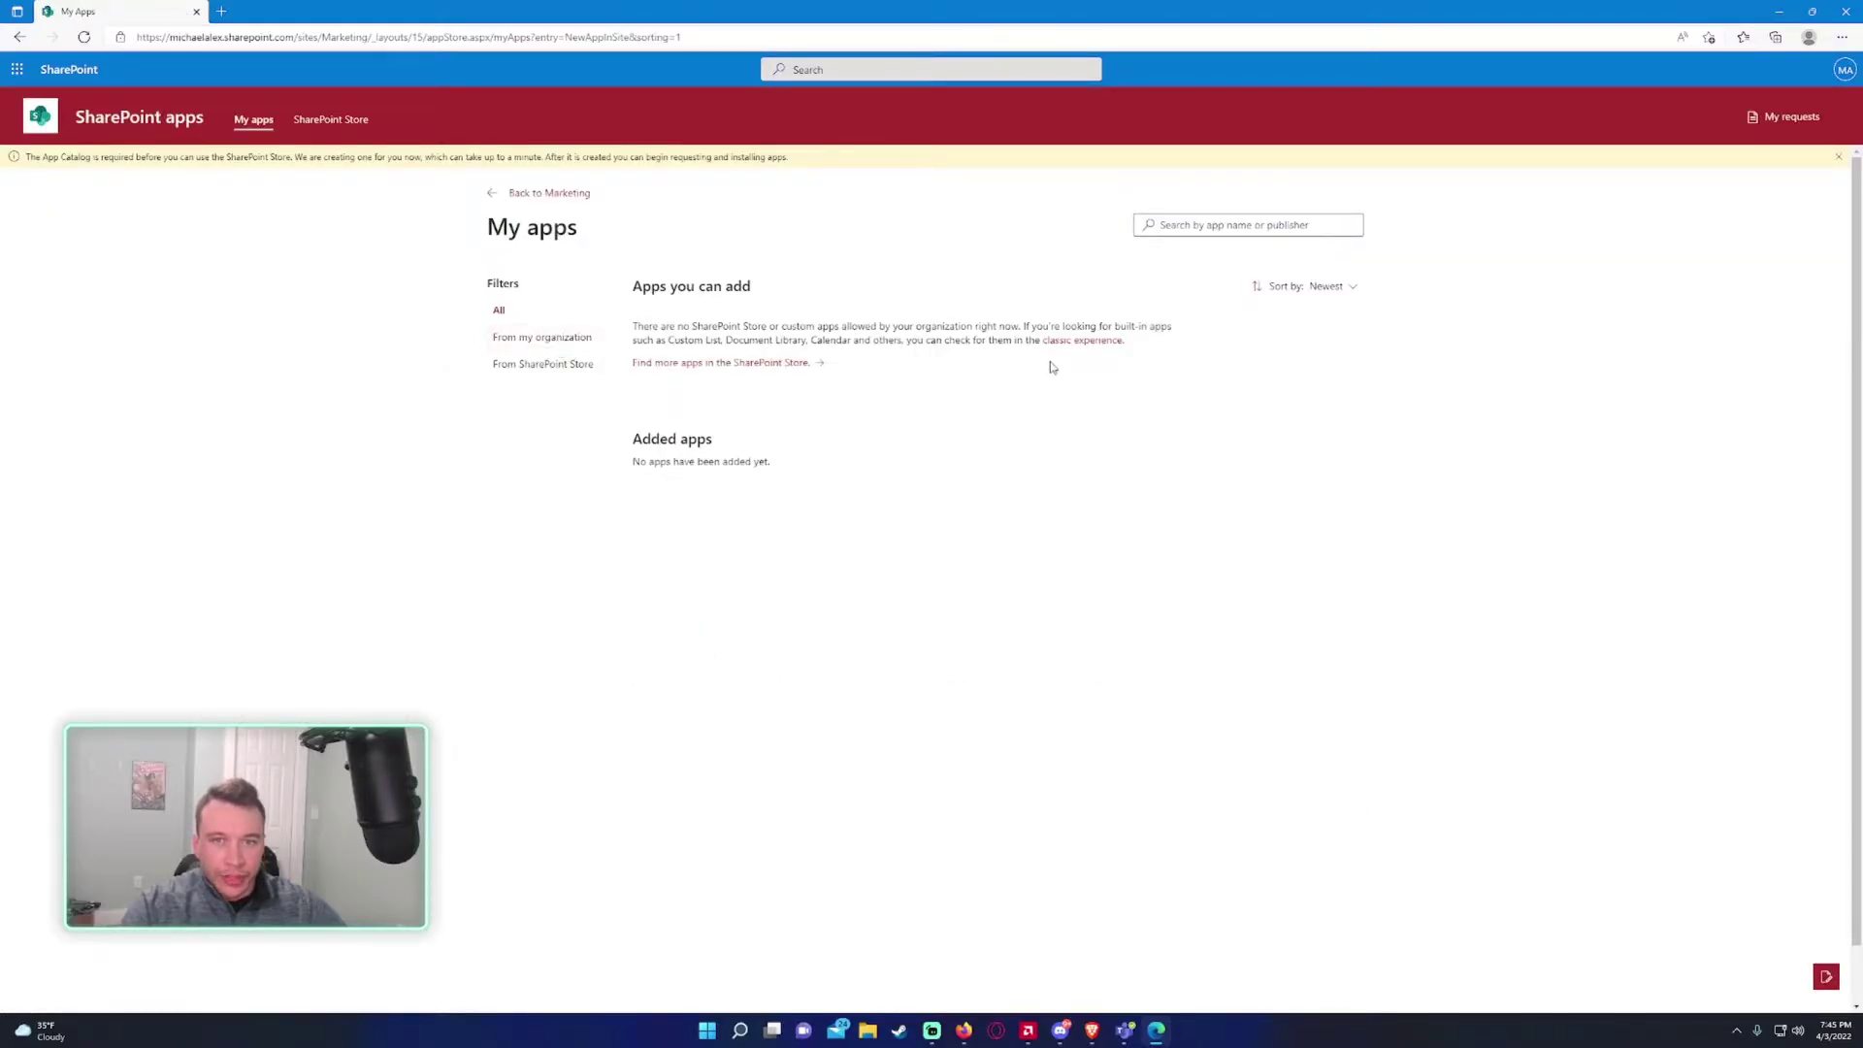
left_click(1089, 347)
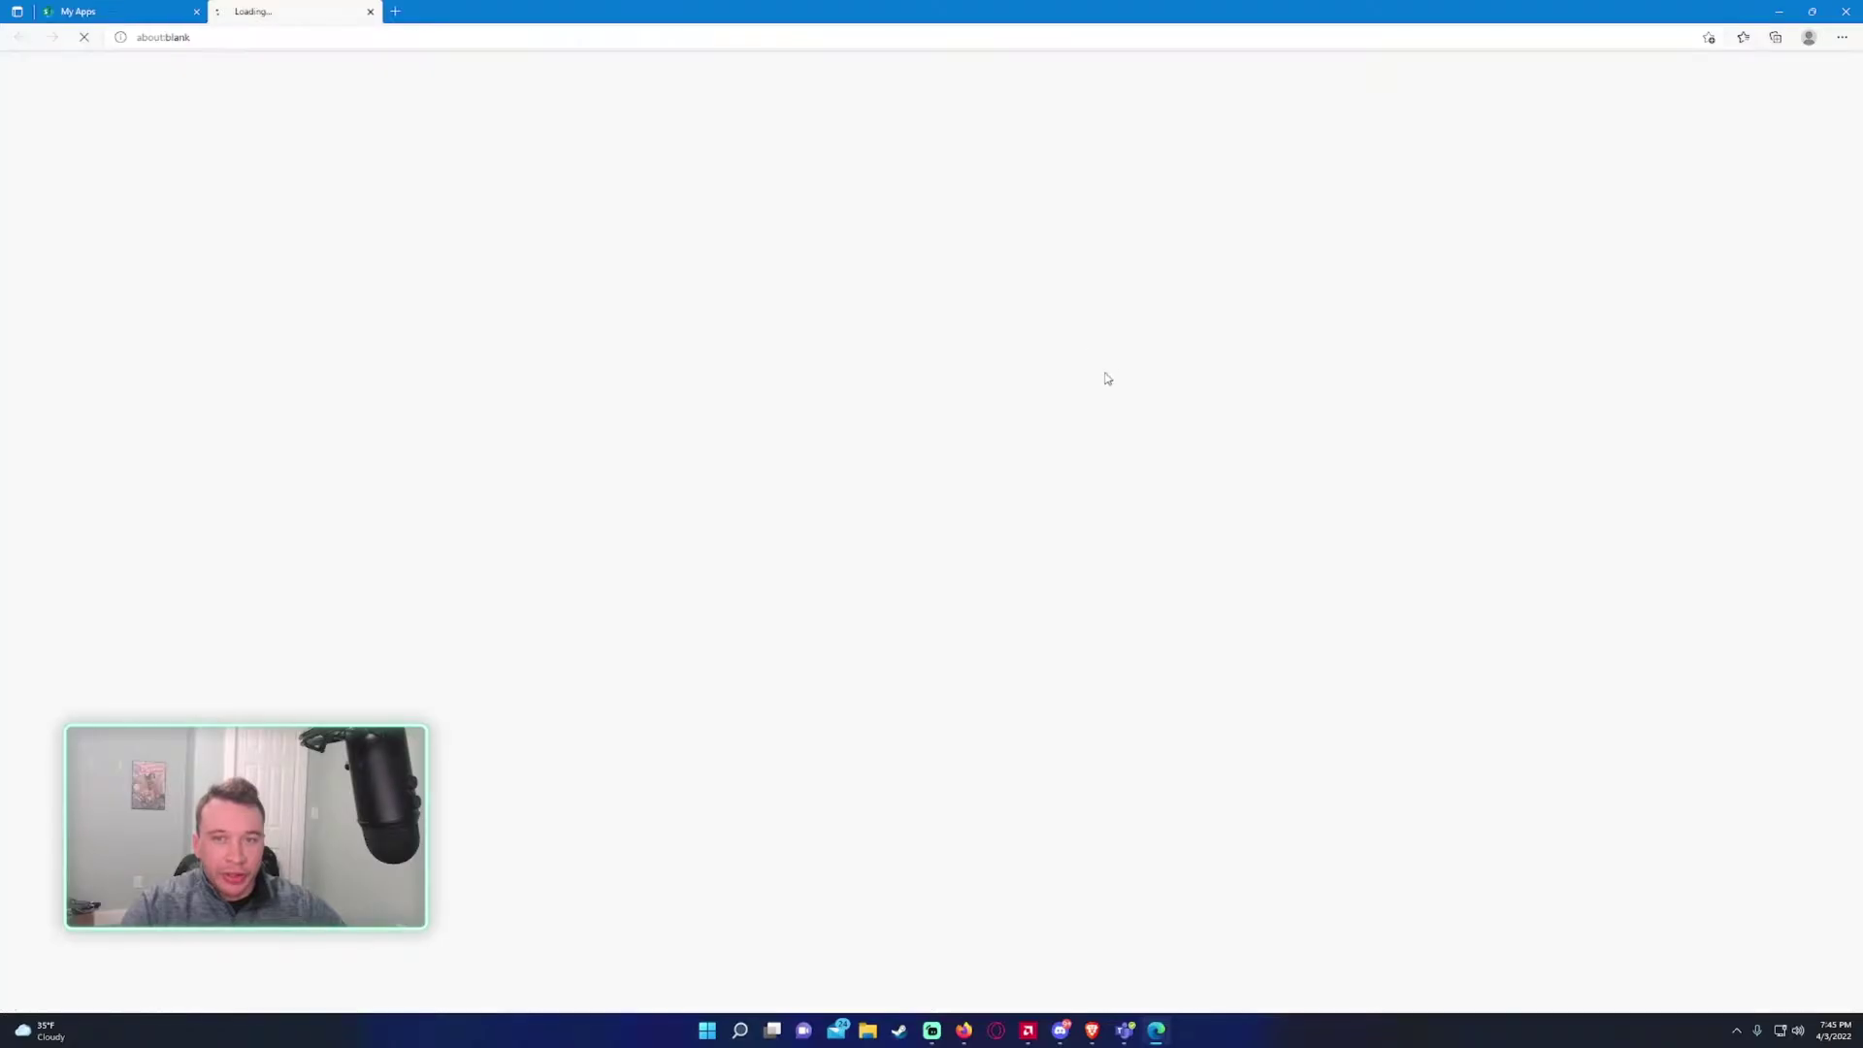
left_click(160, 9)
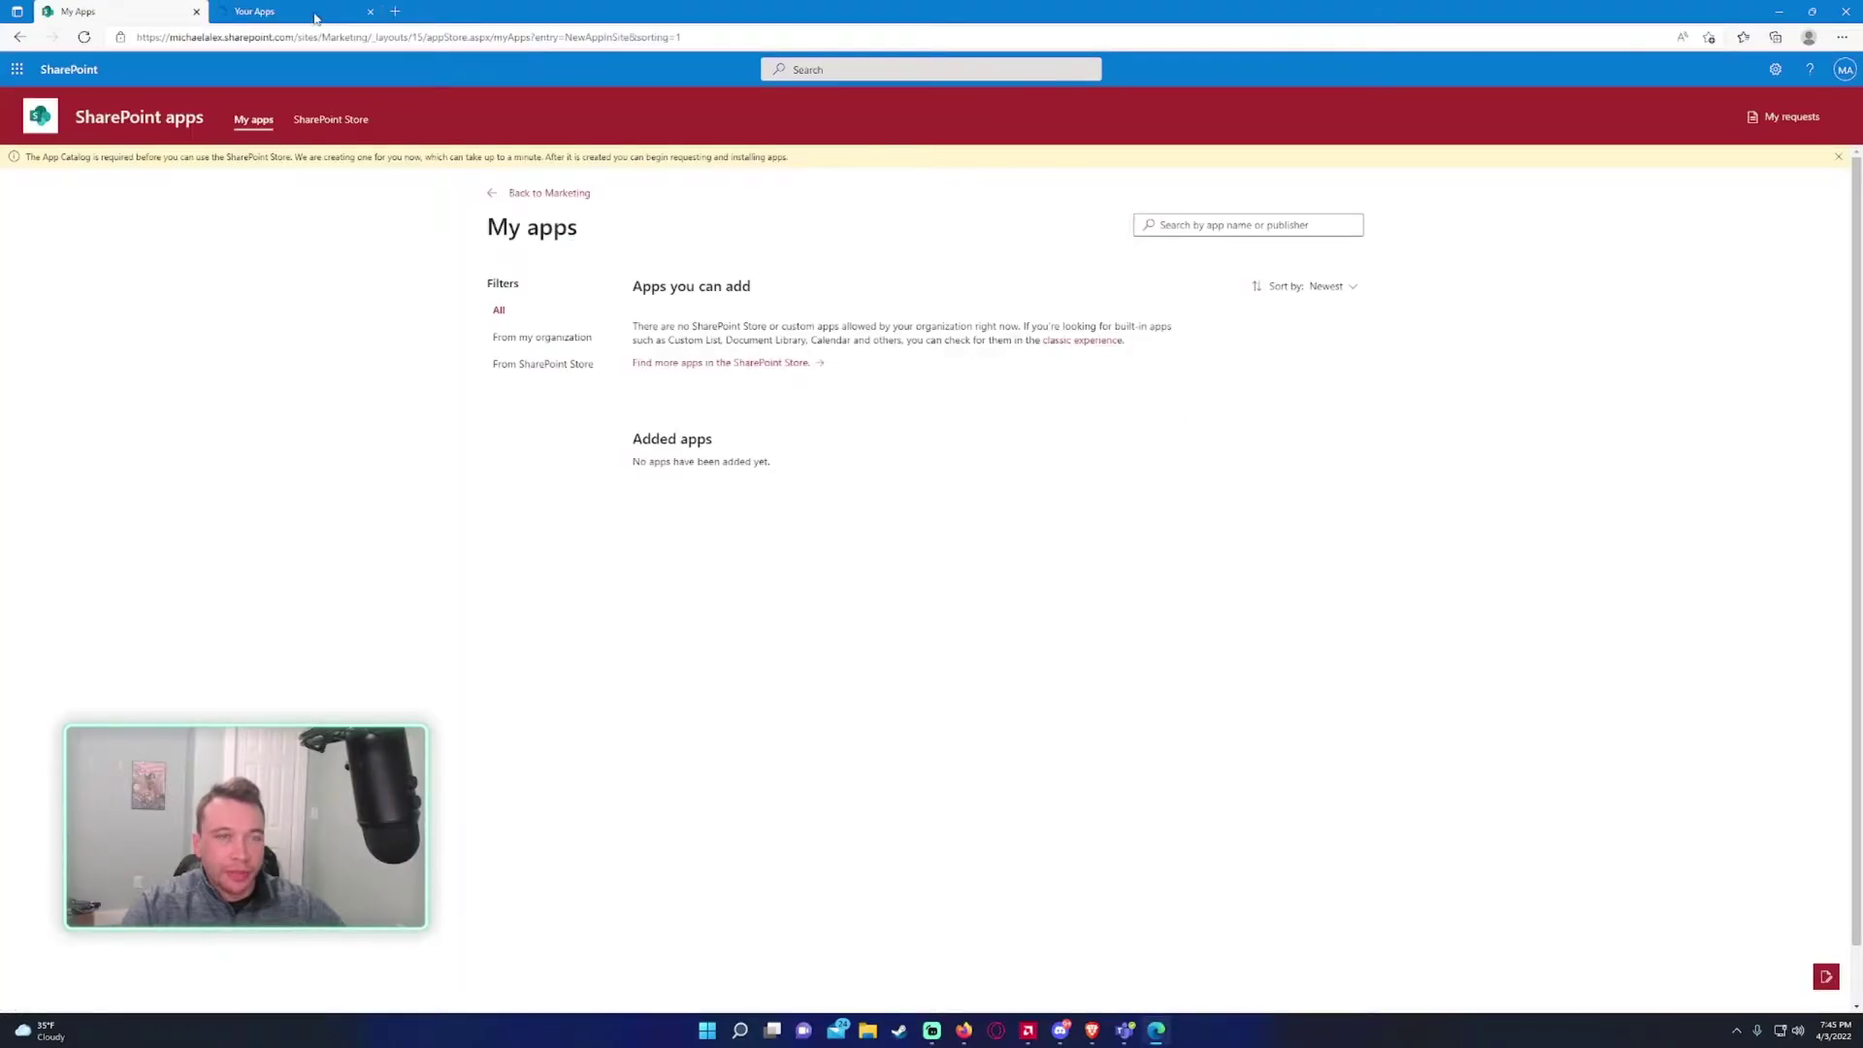
left_click(254, 11)
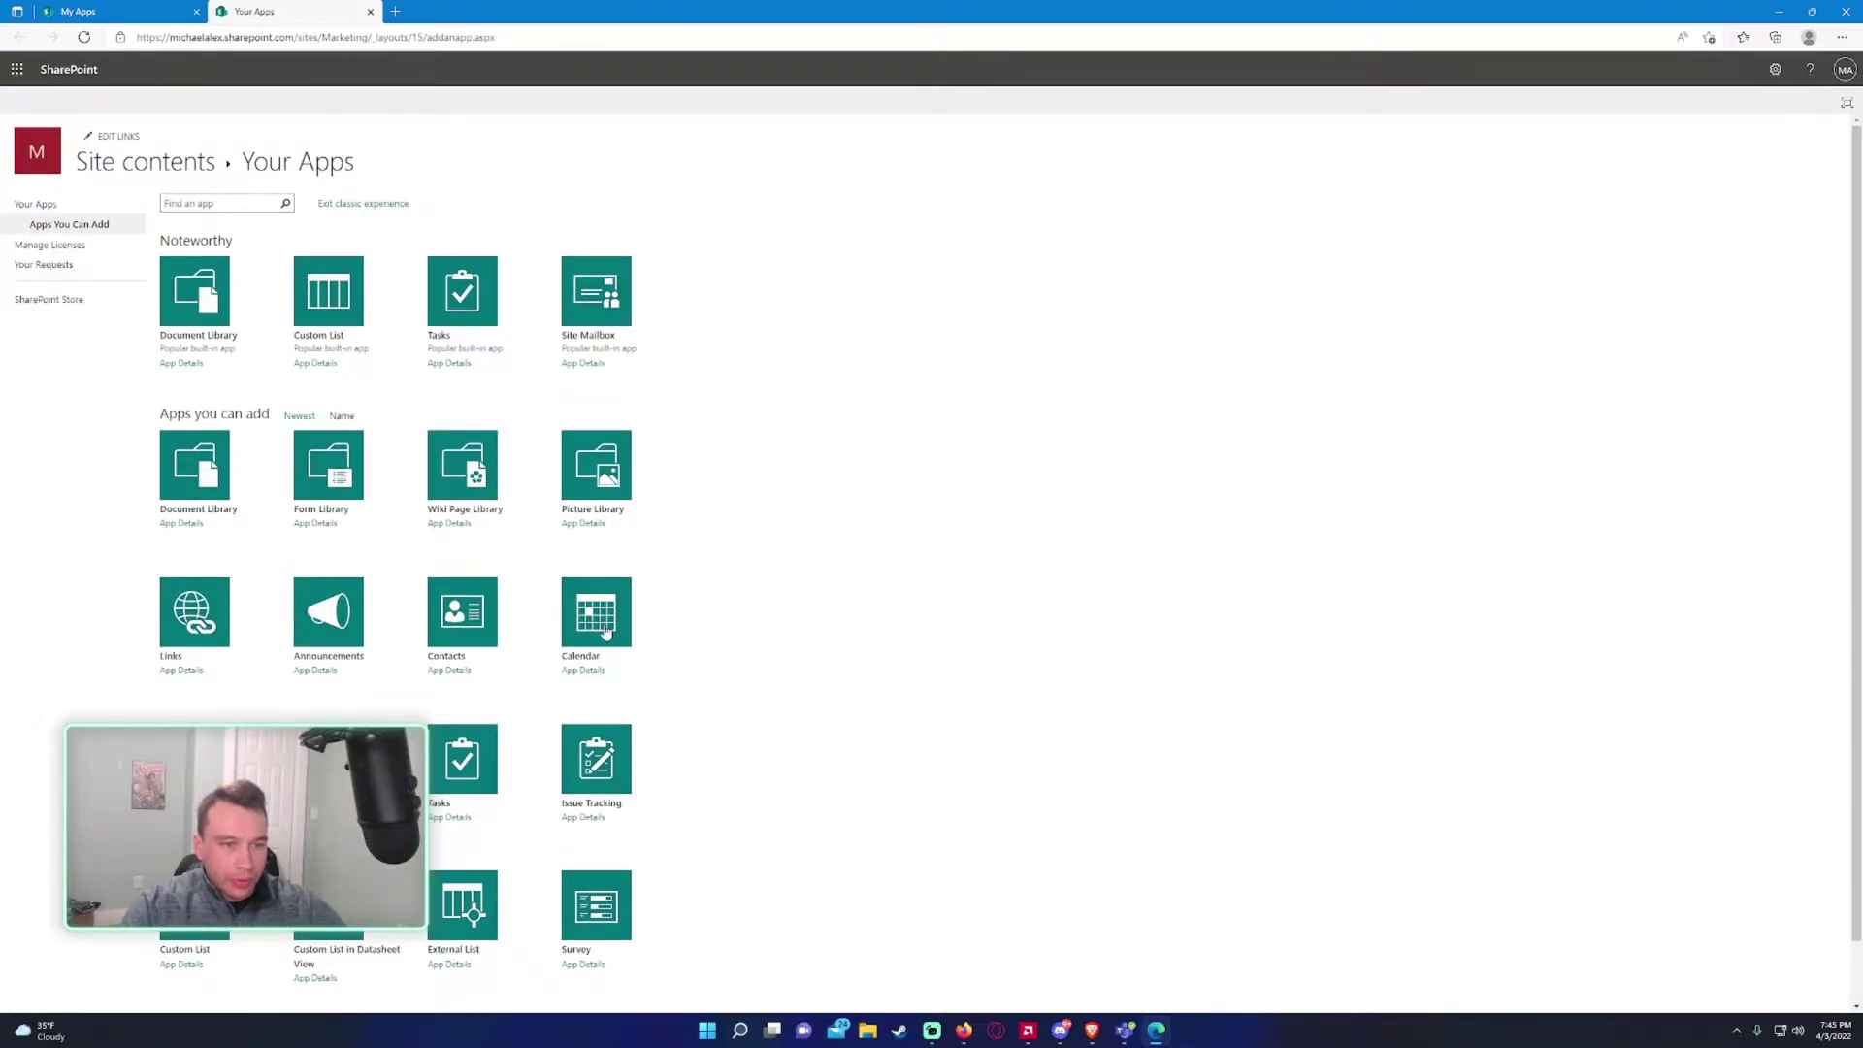
Add a Calendar app named "PTO Calendar" to the Marketing site.
left_click(606, 623)
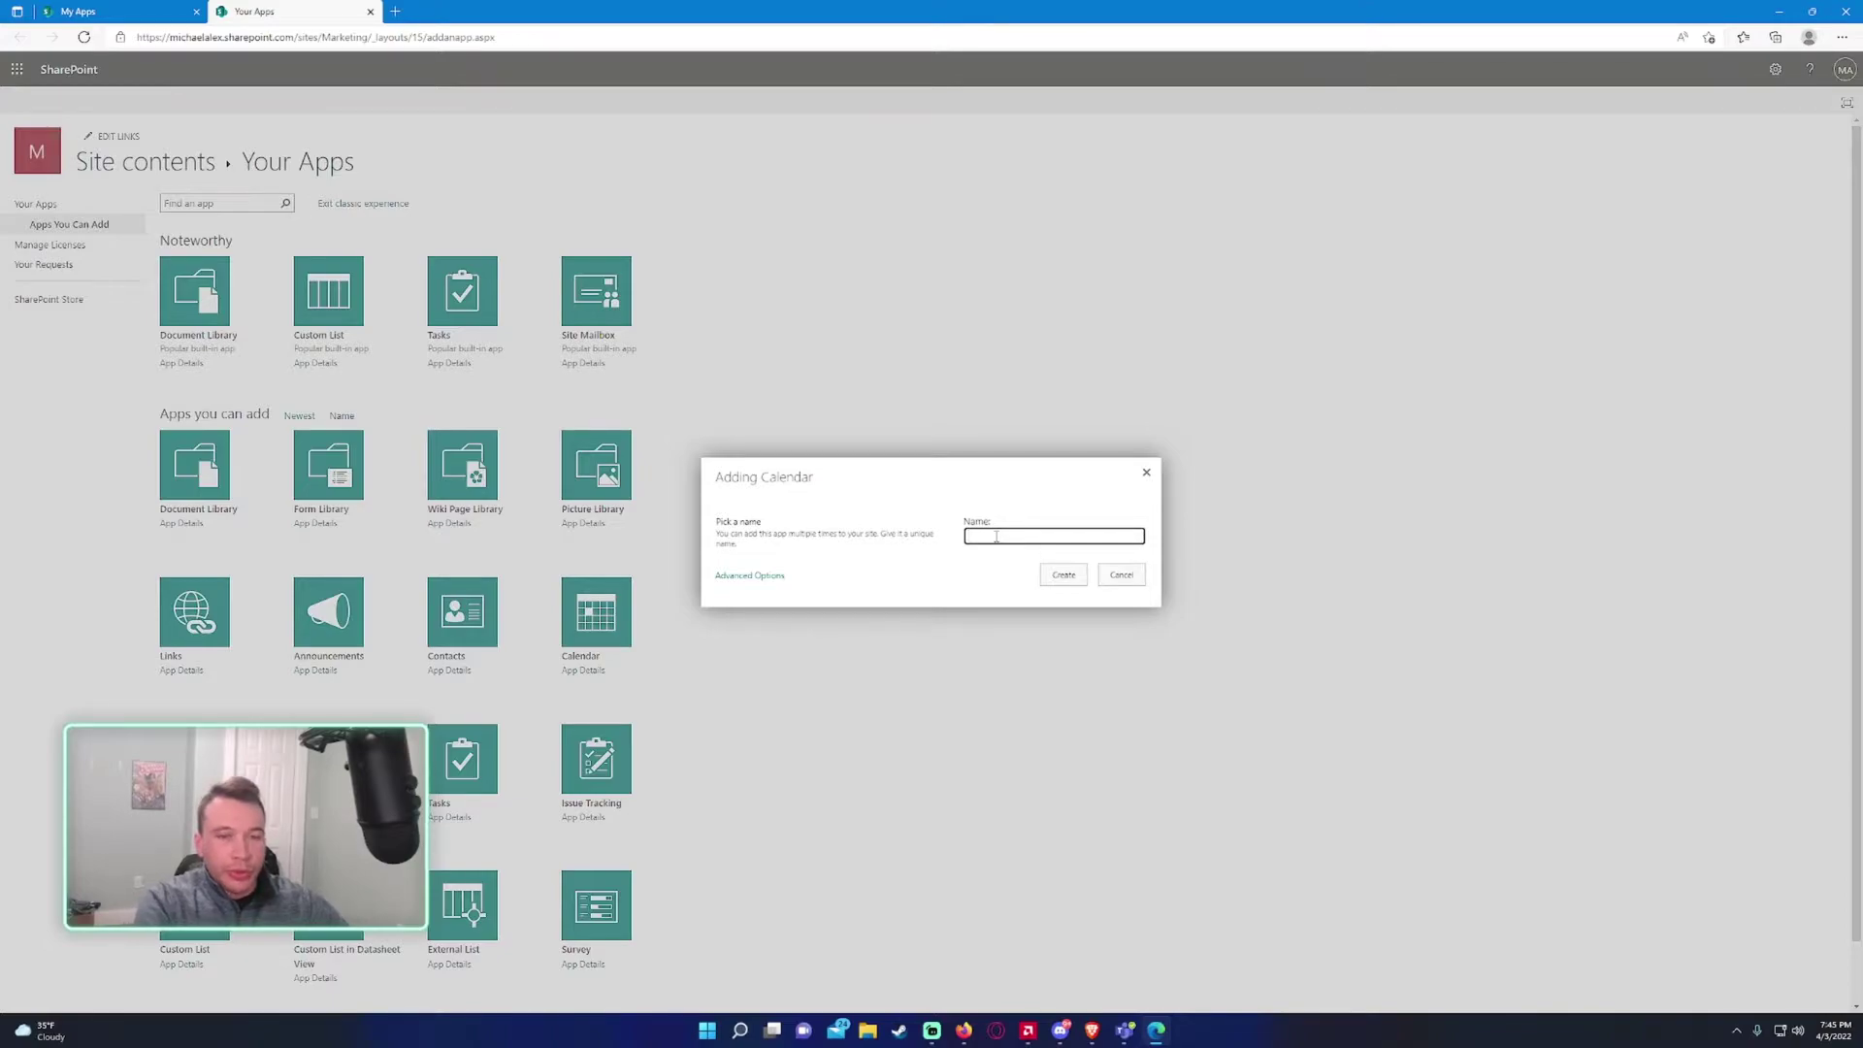
type("PTO Calendar")
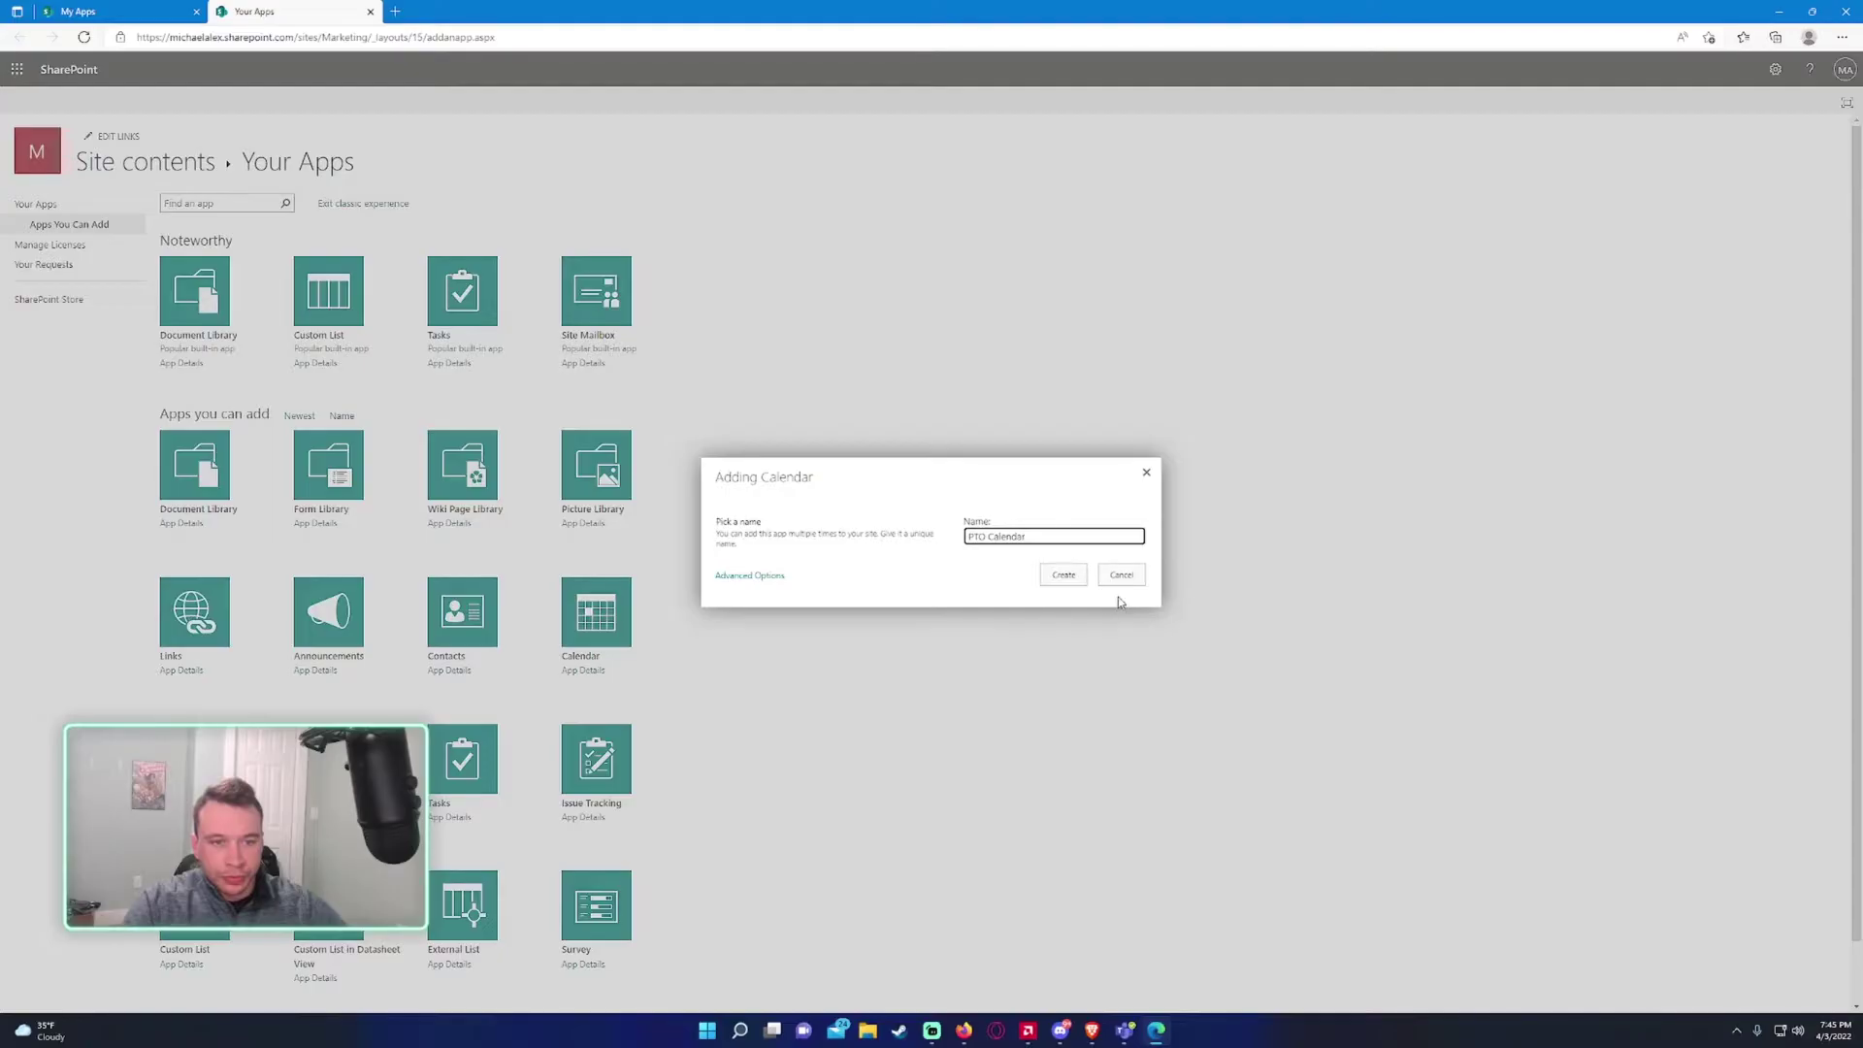
left_click(1063, 575)
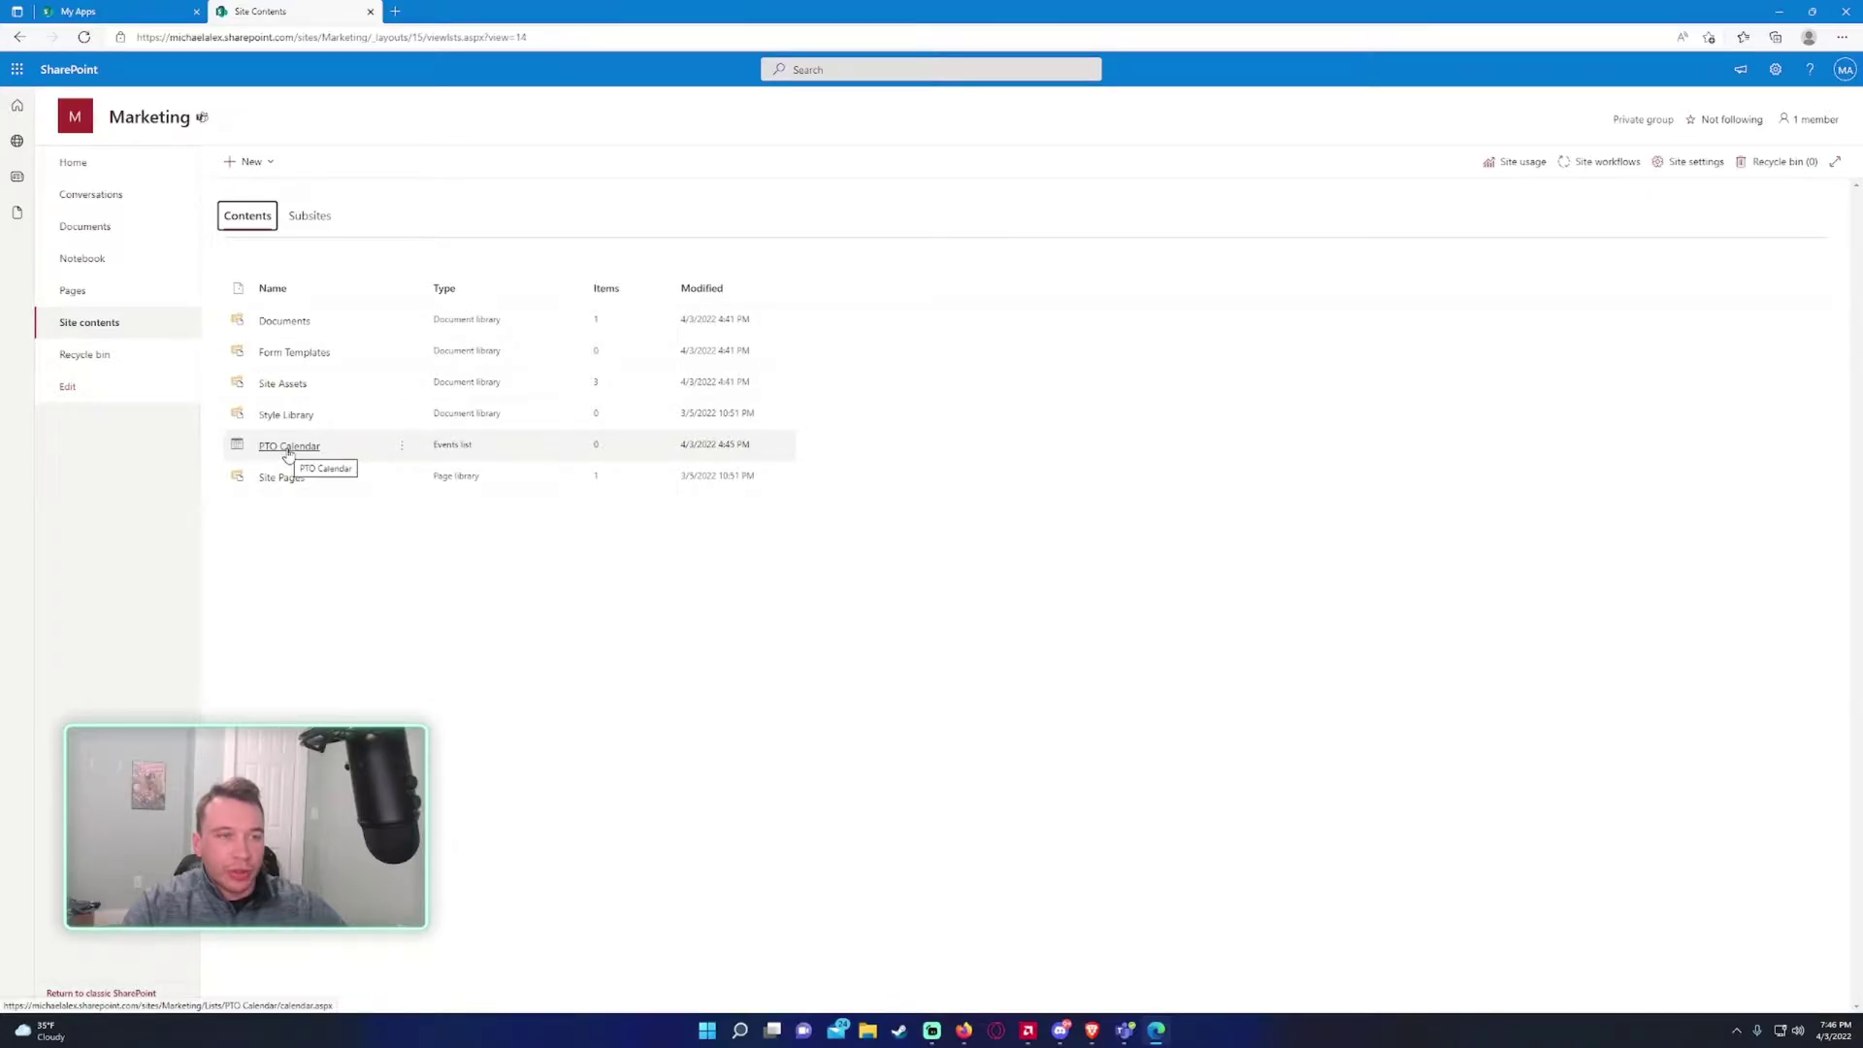
Open PTO Calendar from the site contents and copy its web address.
left_click(288, 448)
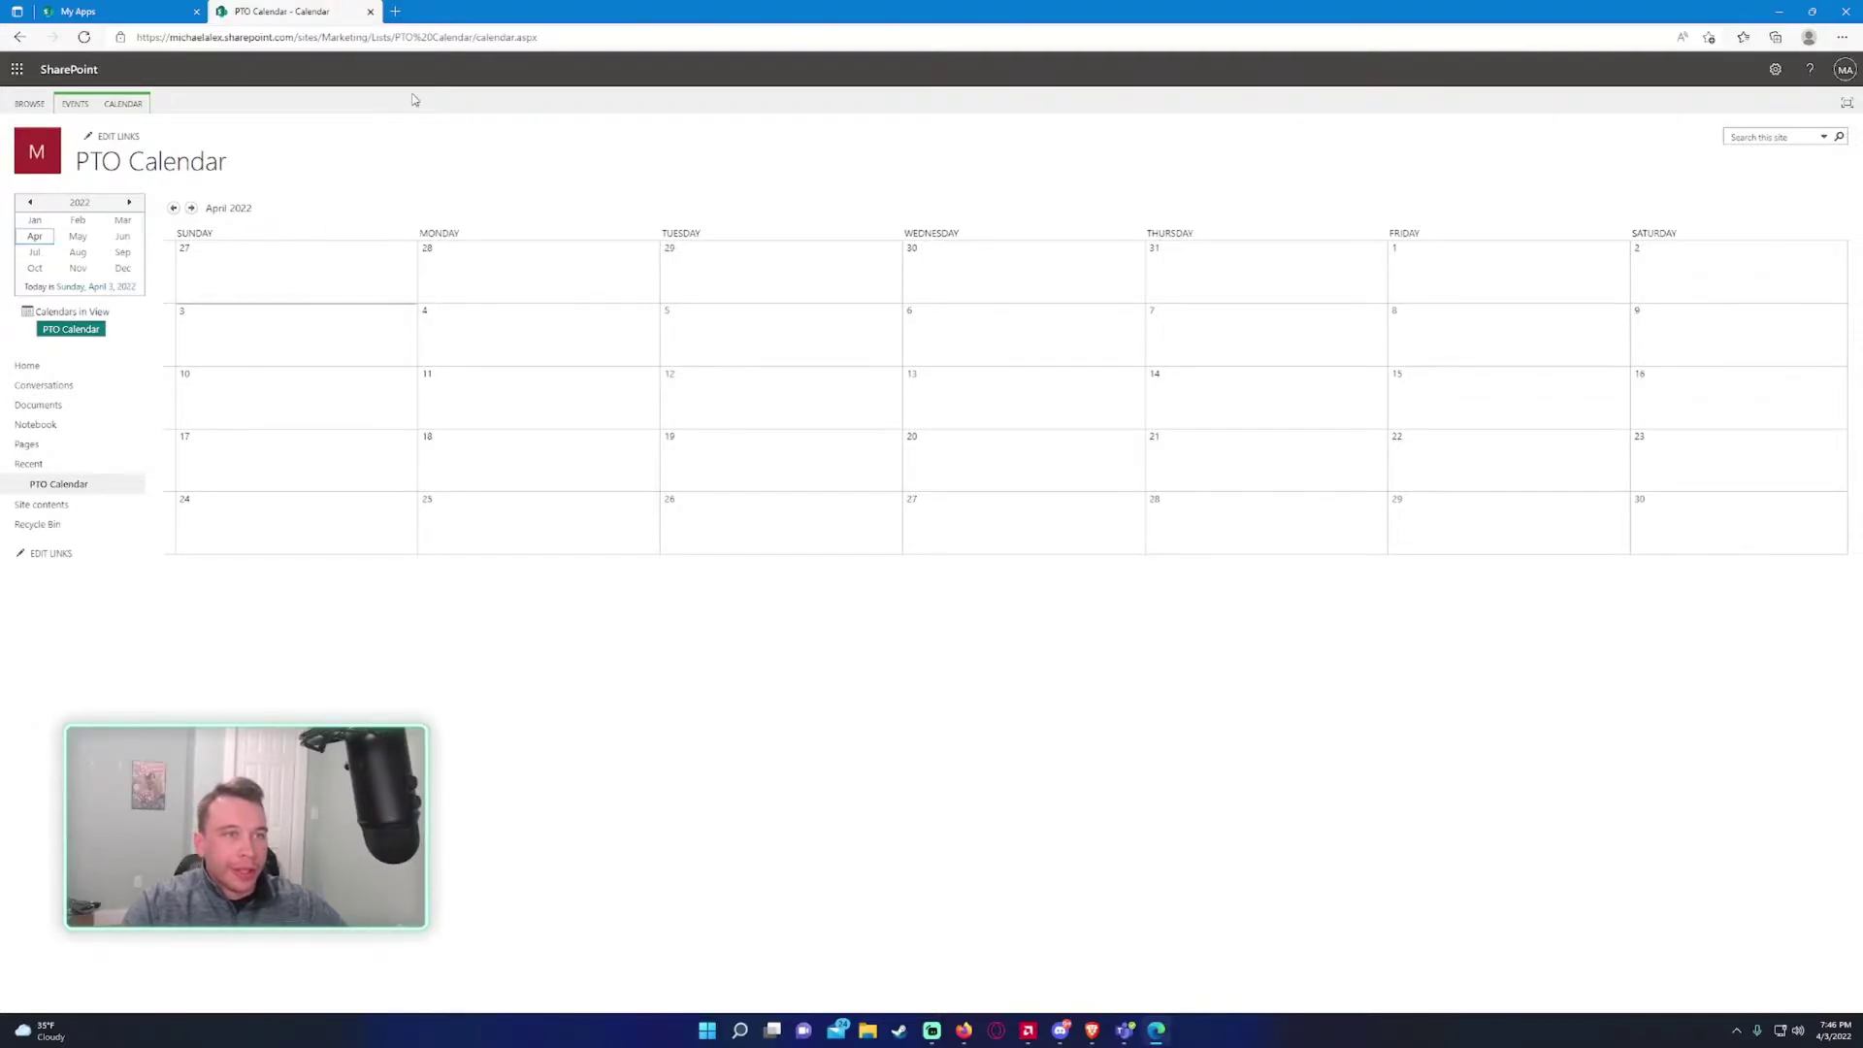
left_click(412, 43)
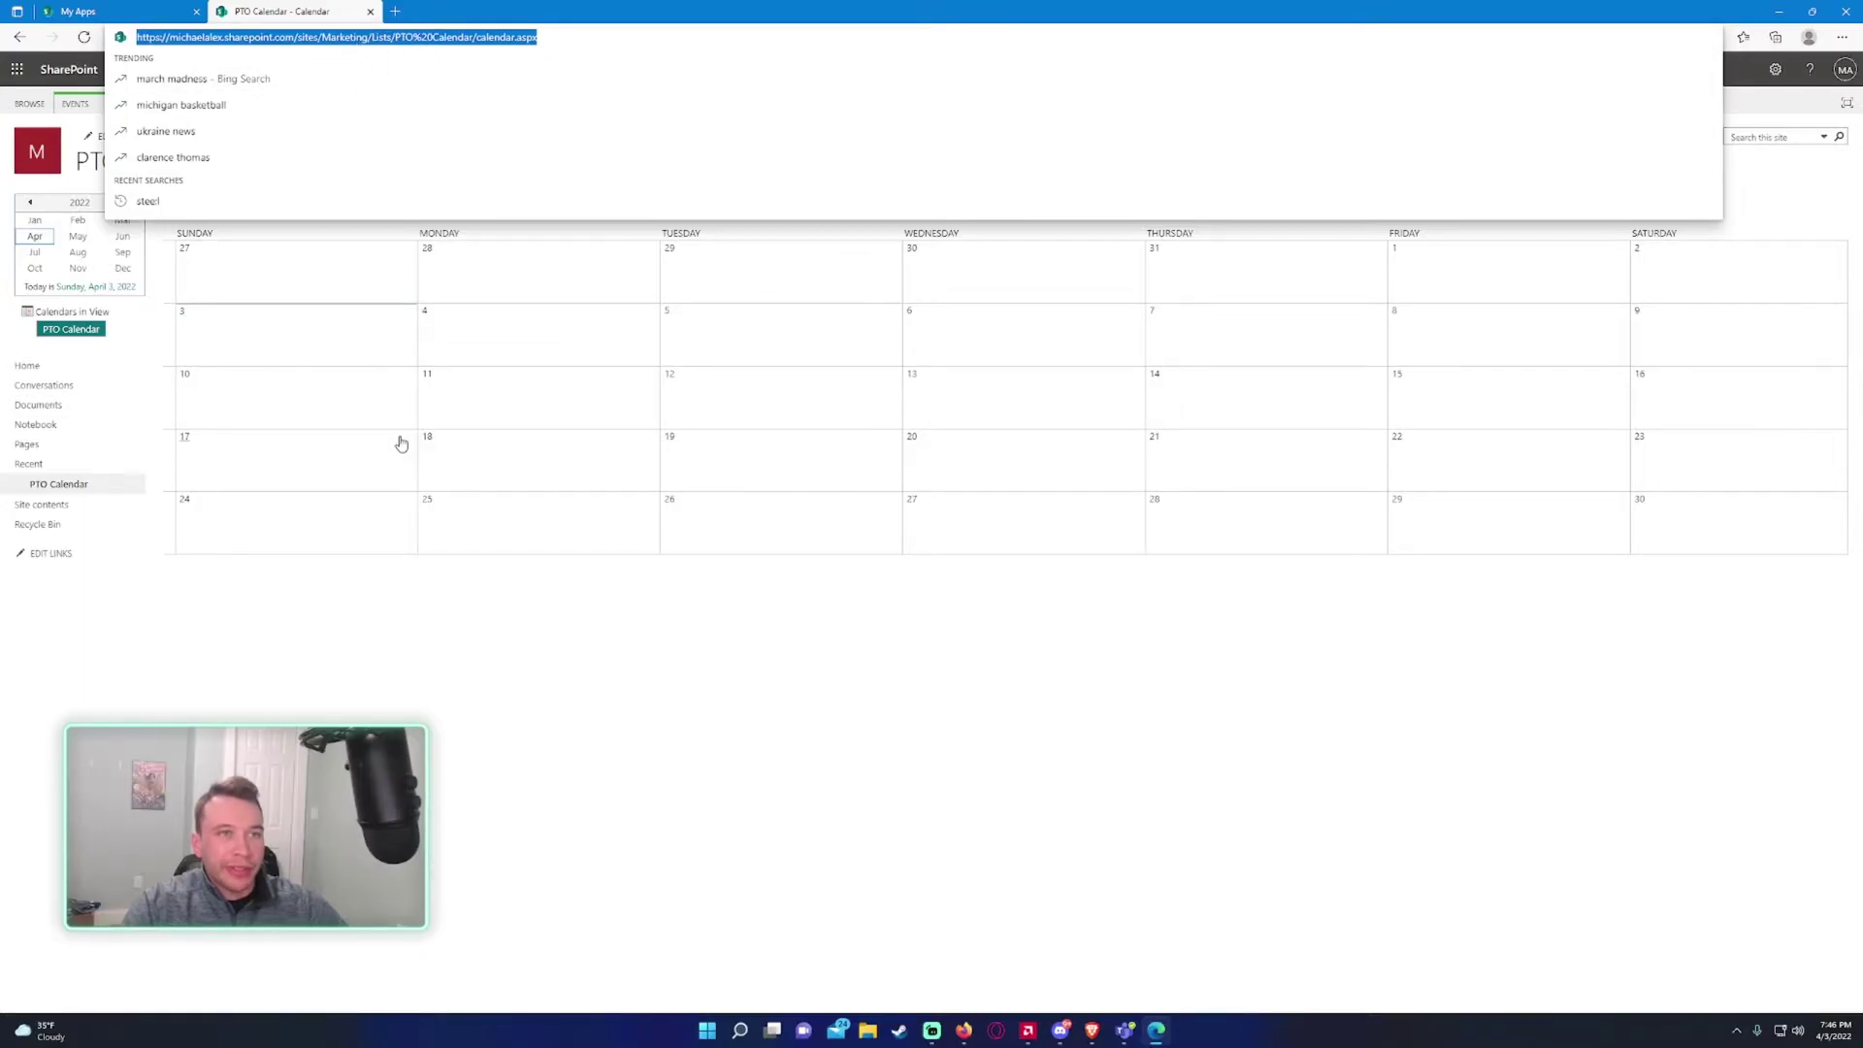
left_click(483, 701)
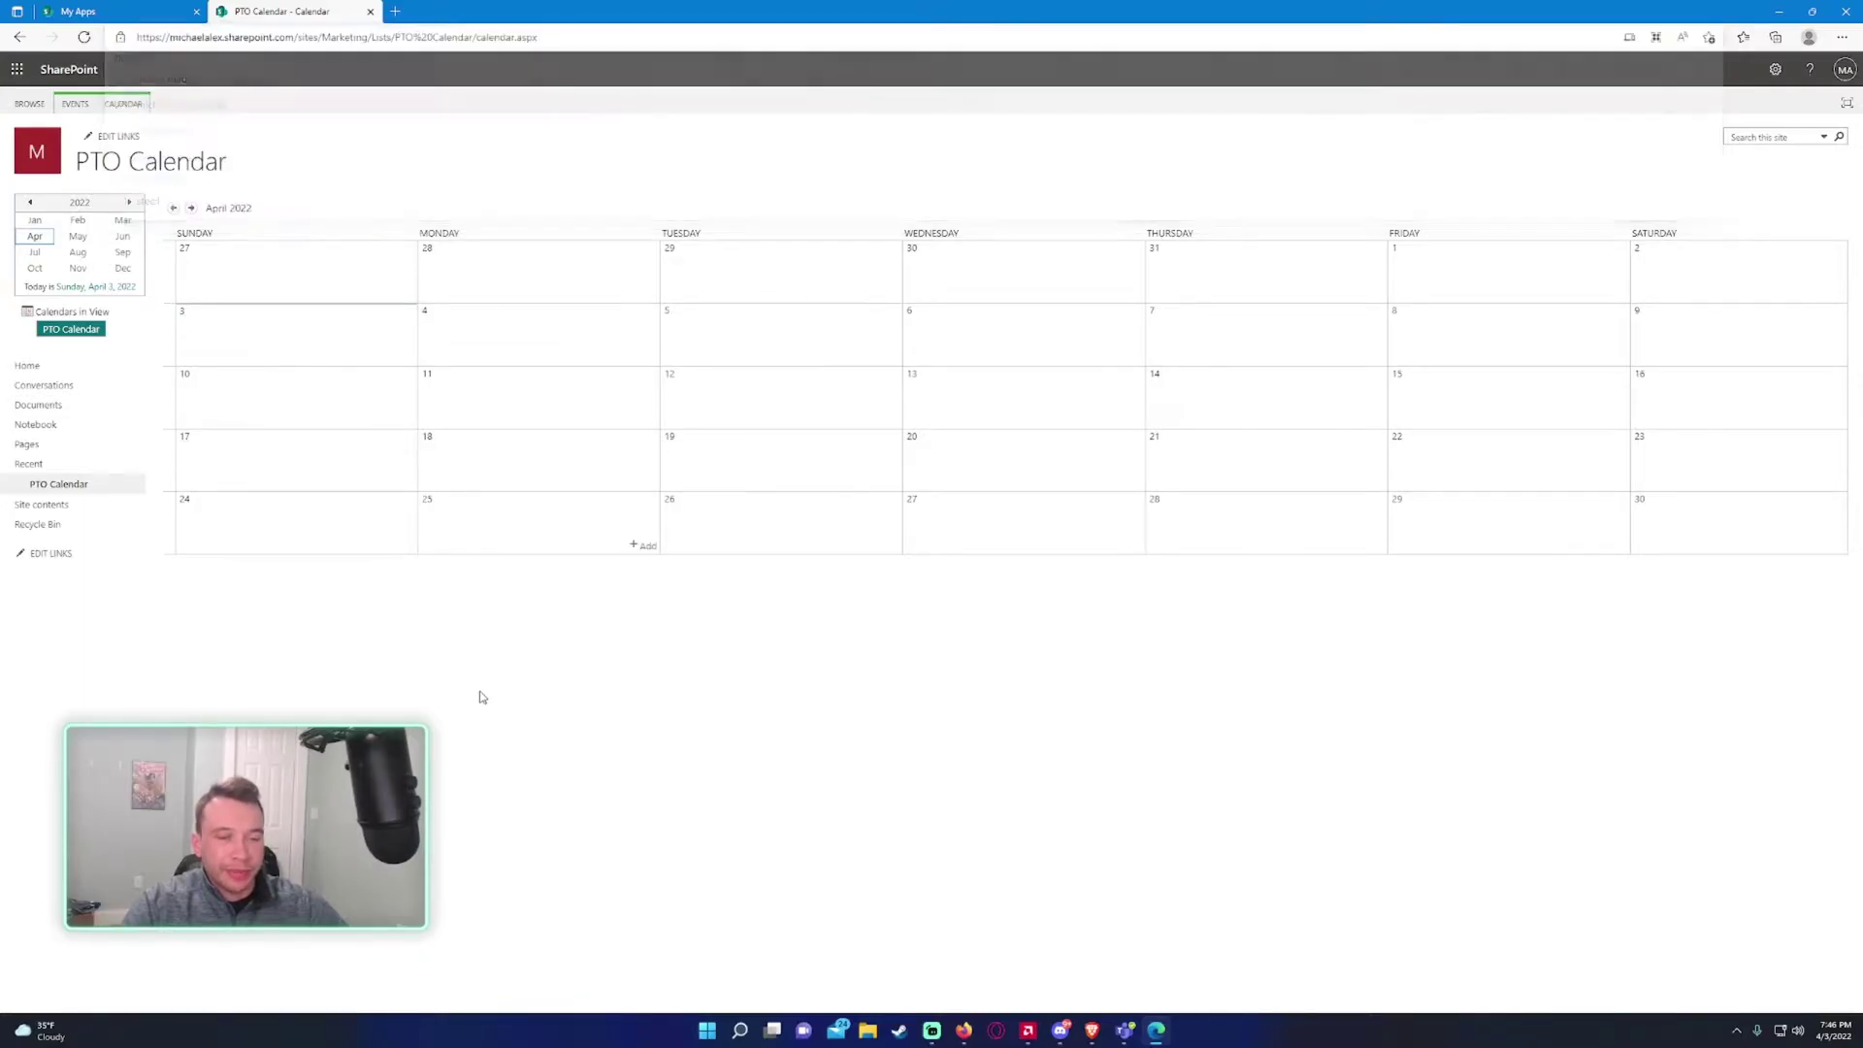
Switch back to Microsoft Teams and start adding a Website tab to the Marketing team's General channel.
left_click(1126, 1031)
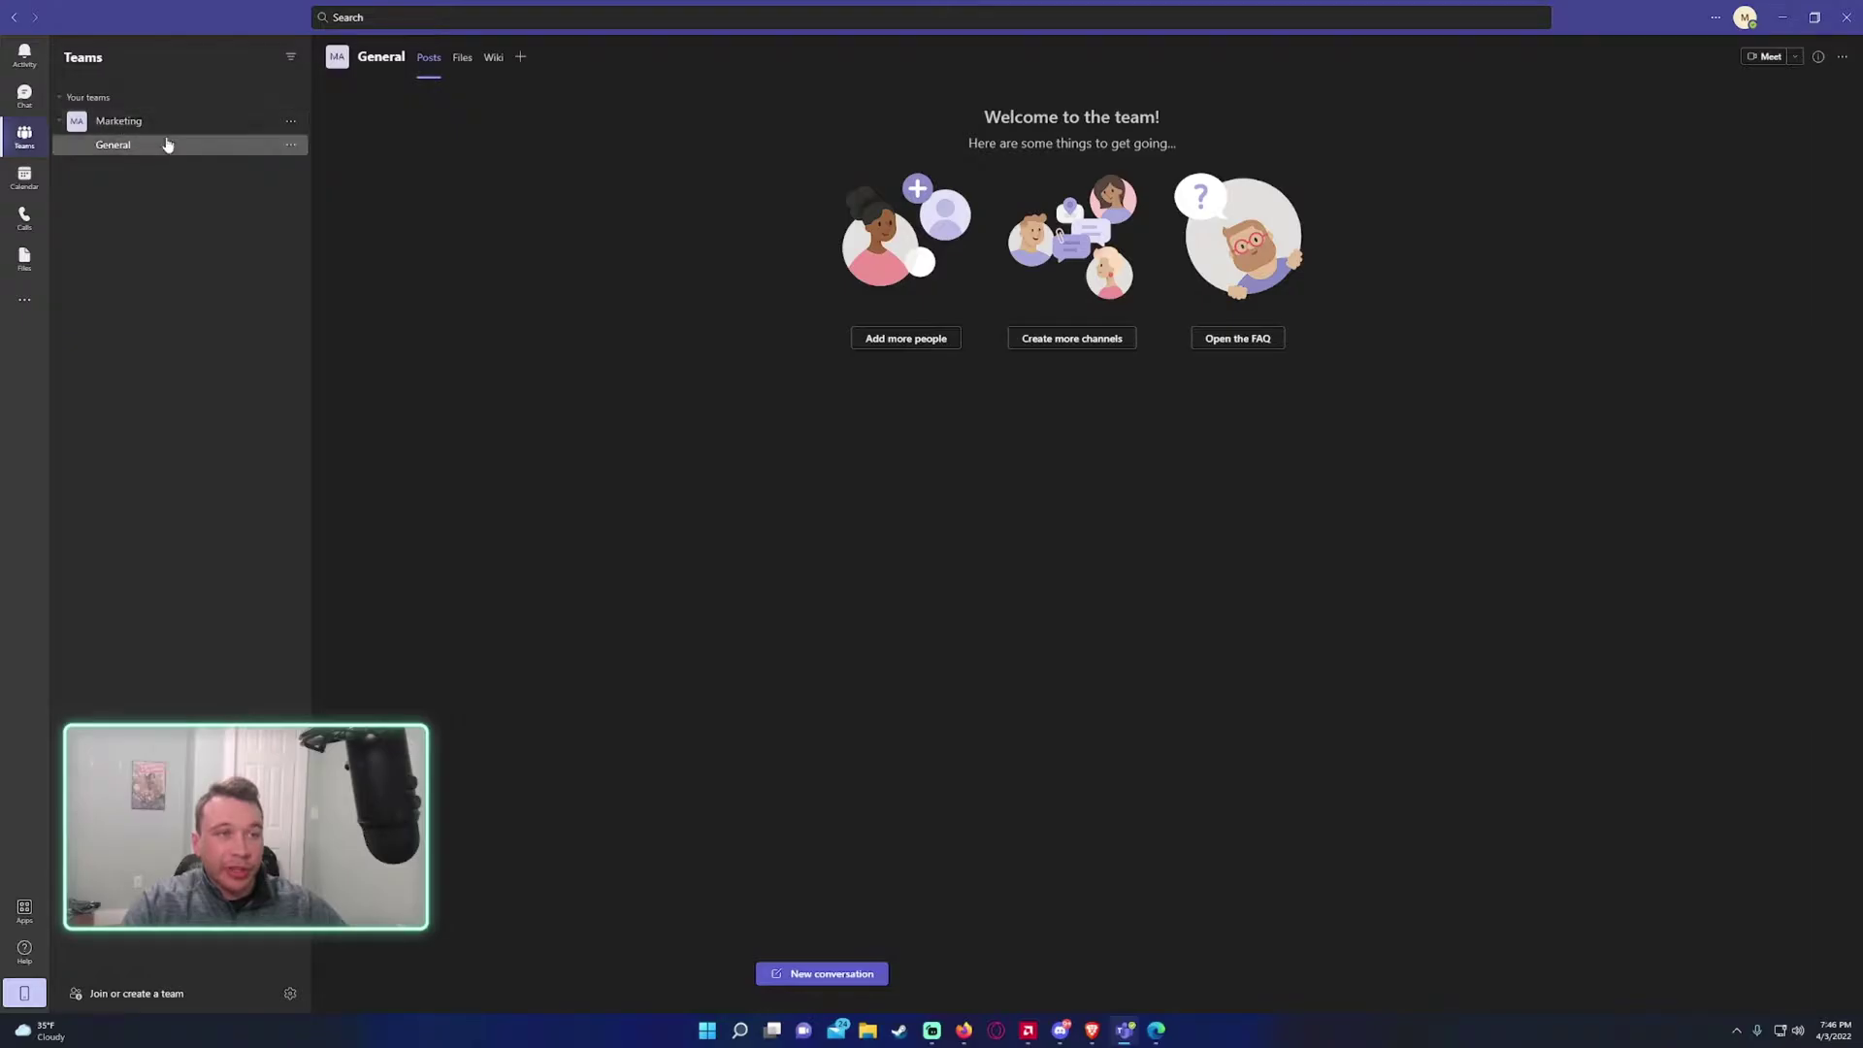
left_click(524, 66)
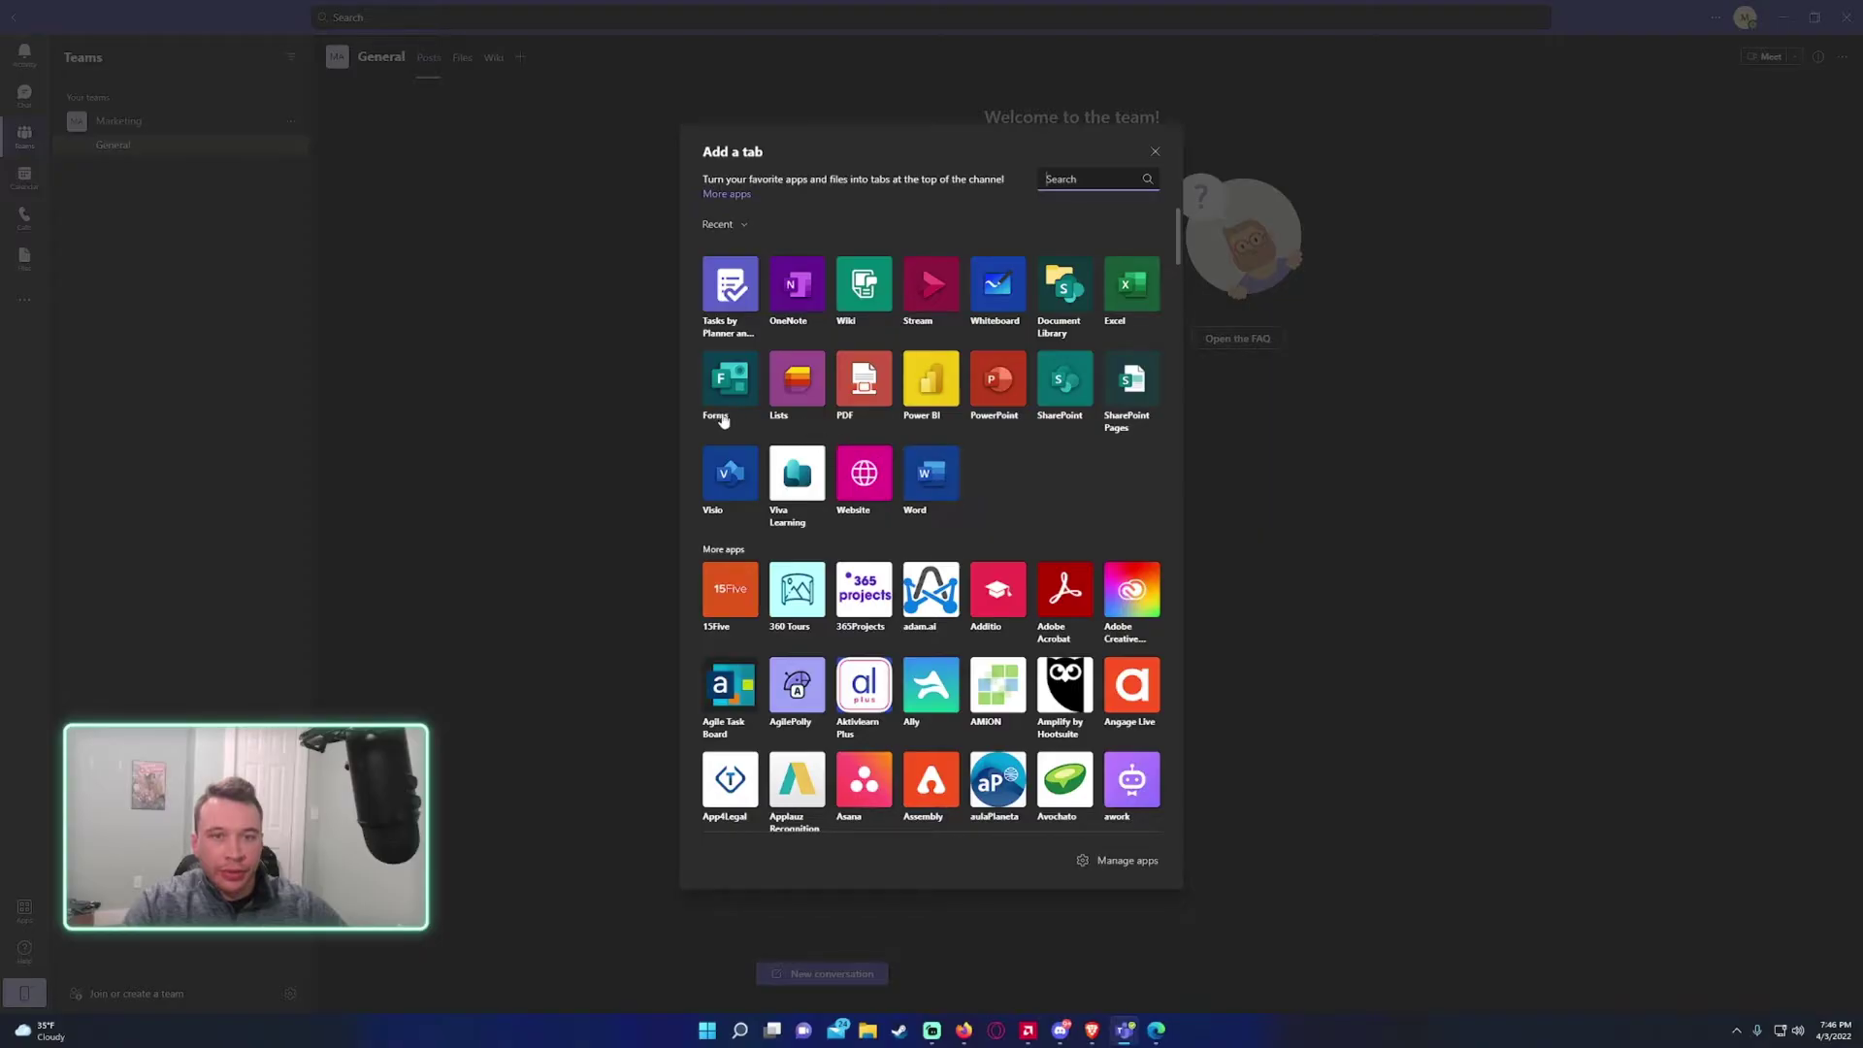
type("site")
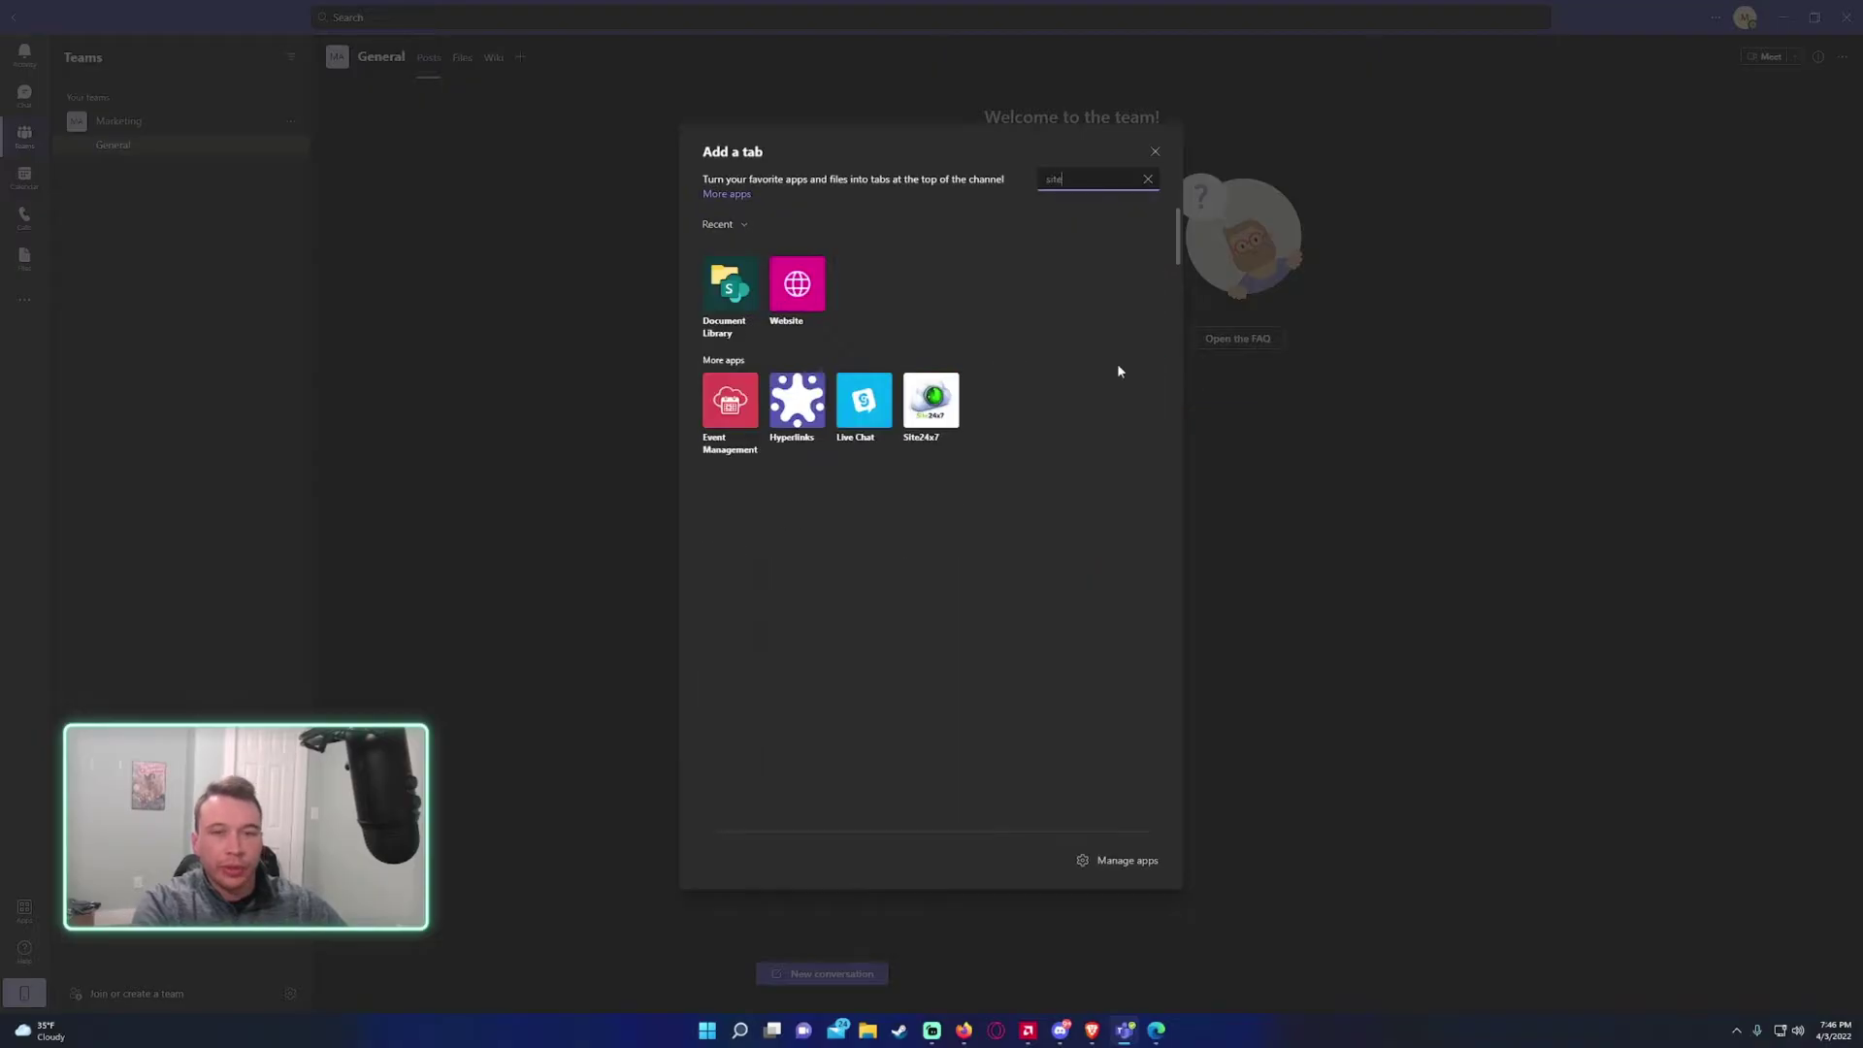
key("BackSpace")
key("BackSpace")
key("BackSpace")
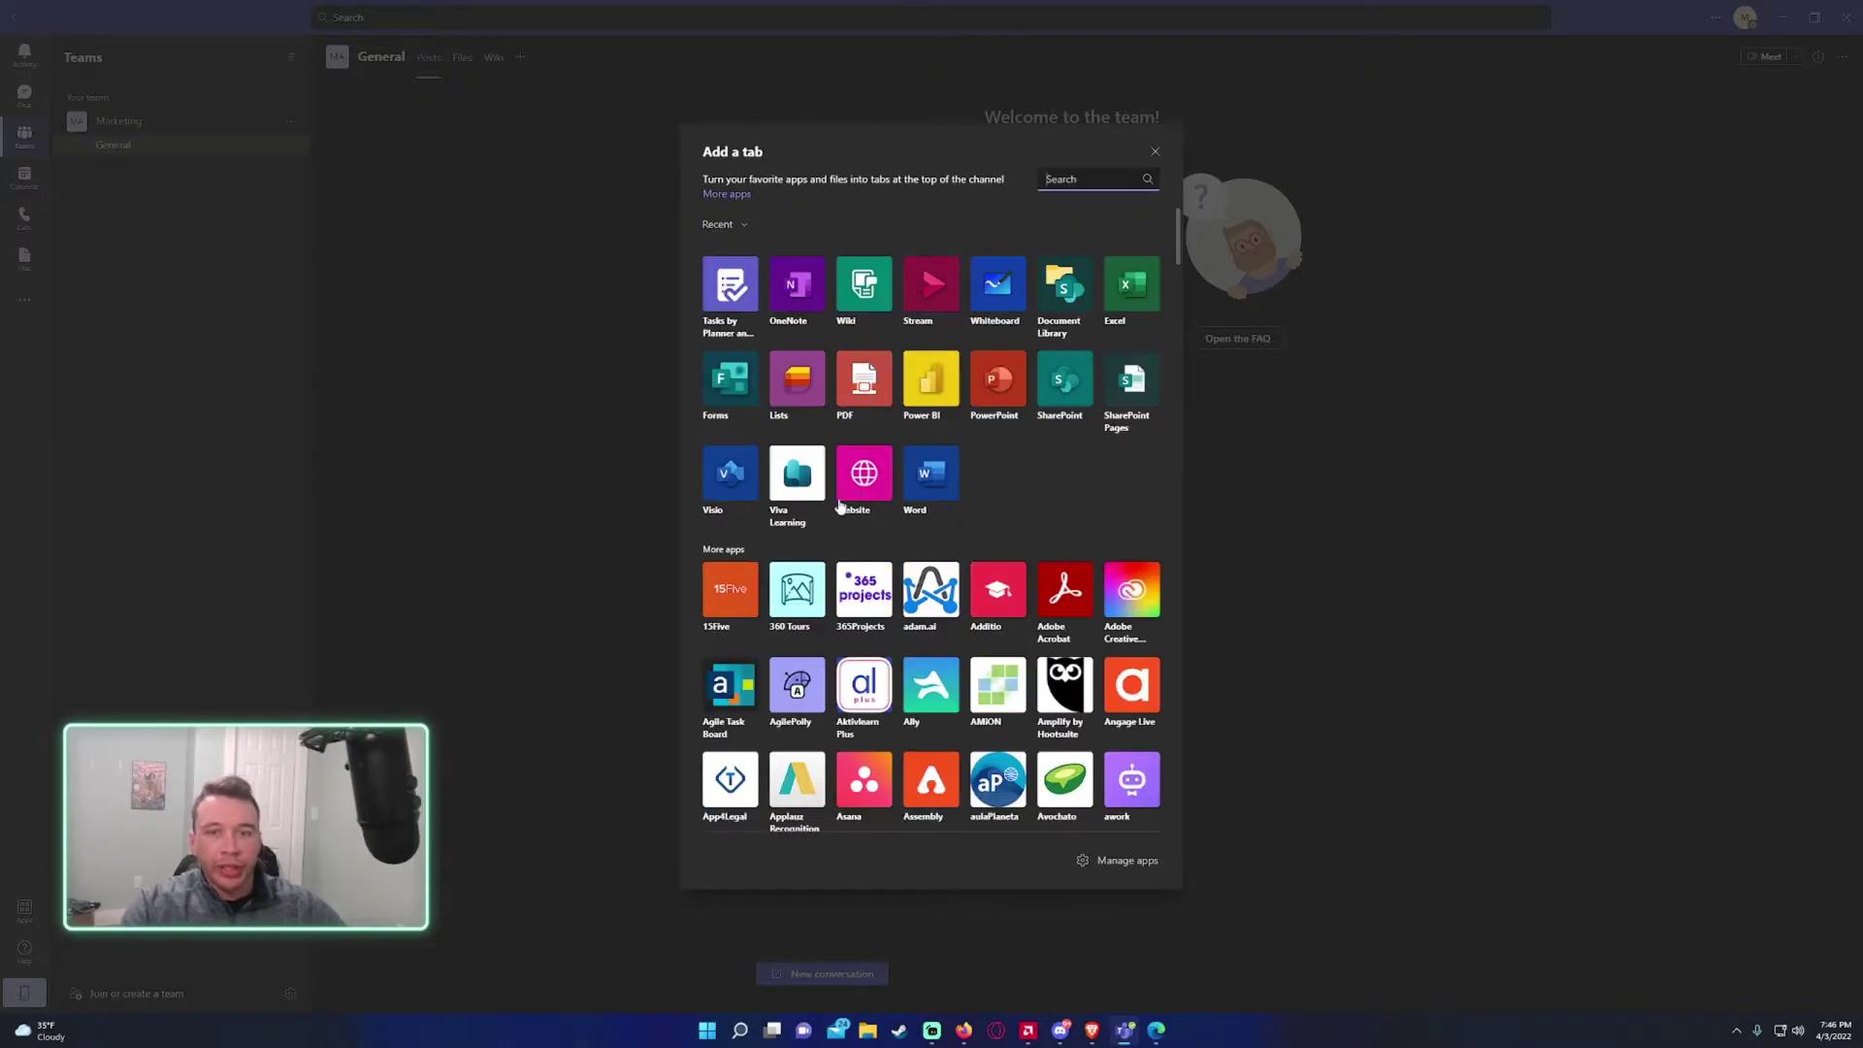
left_click(862, 483)
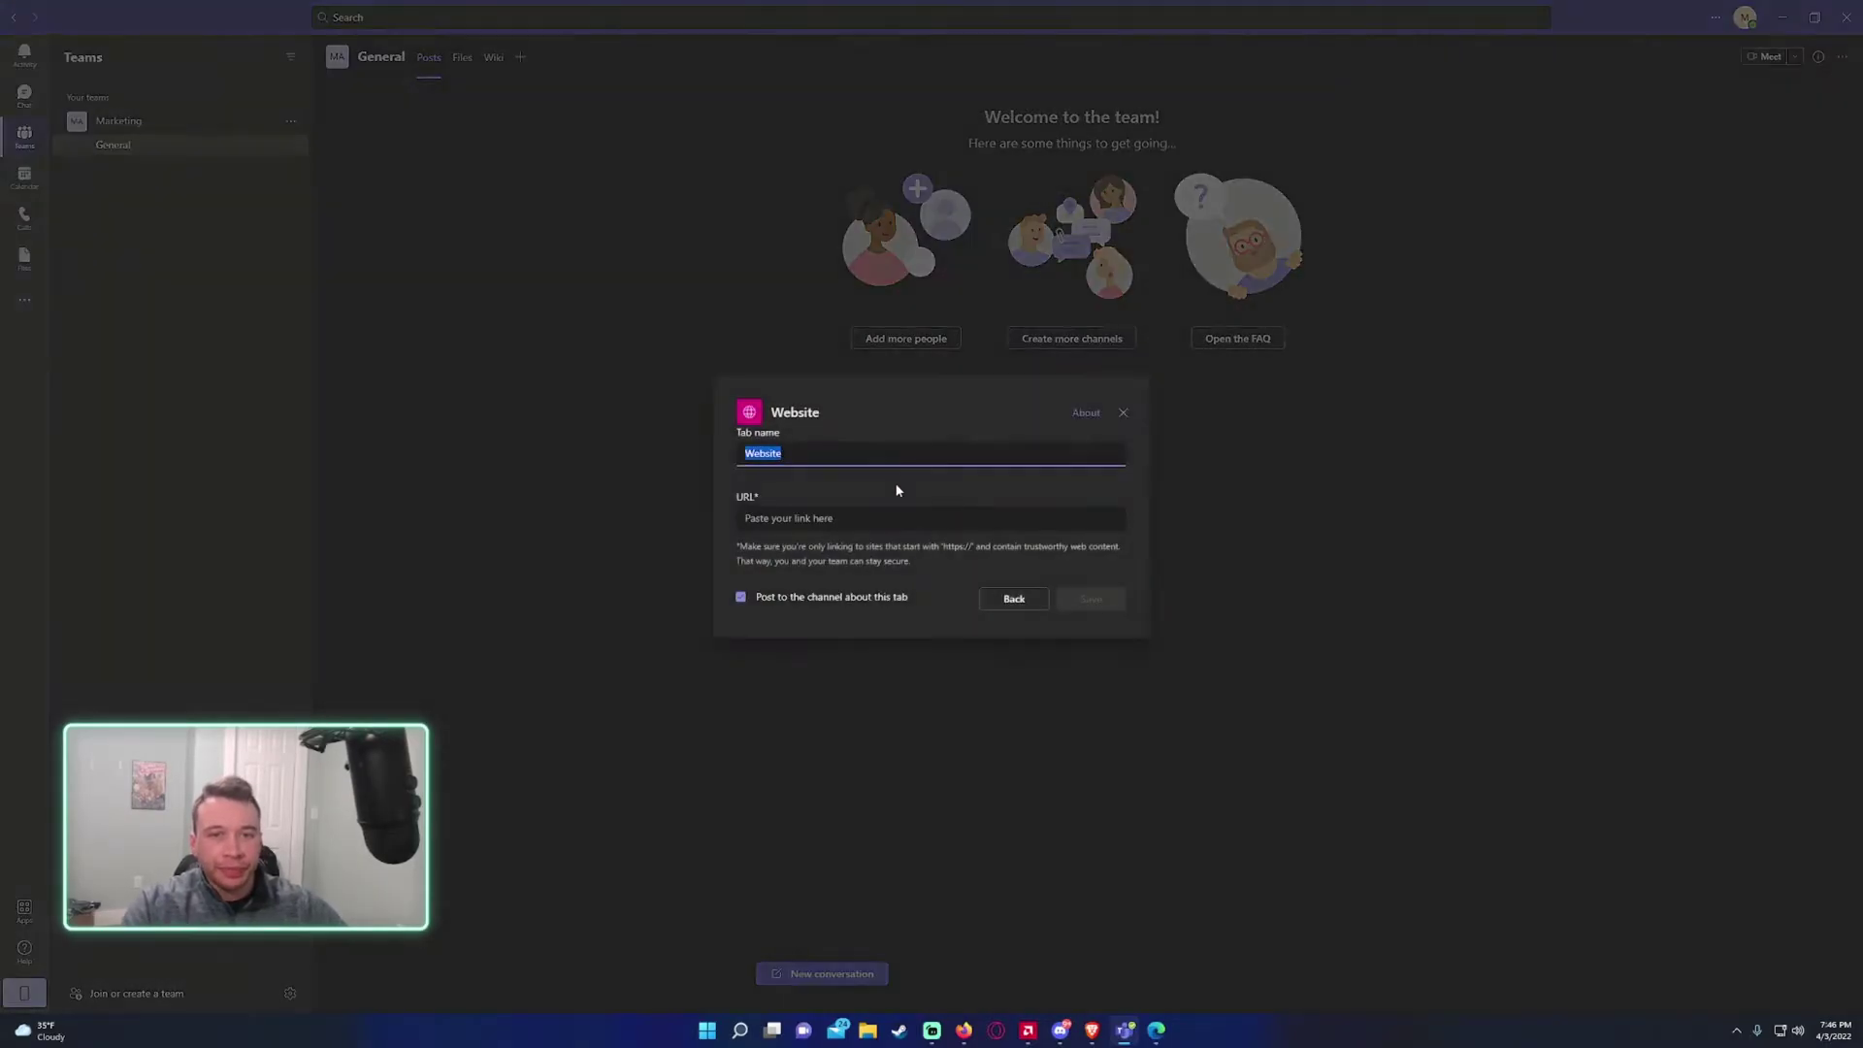
Name the website tab "PTO Calendar", give it the copied calendar address and save it with a post to the channel.
key("BackSpace")
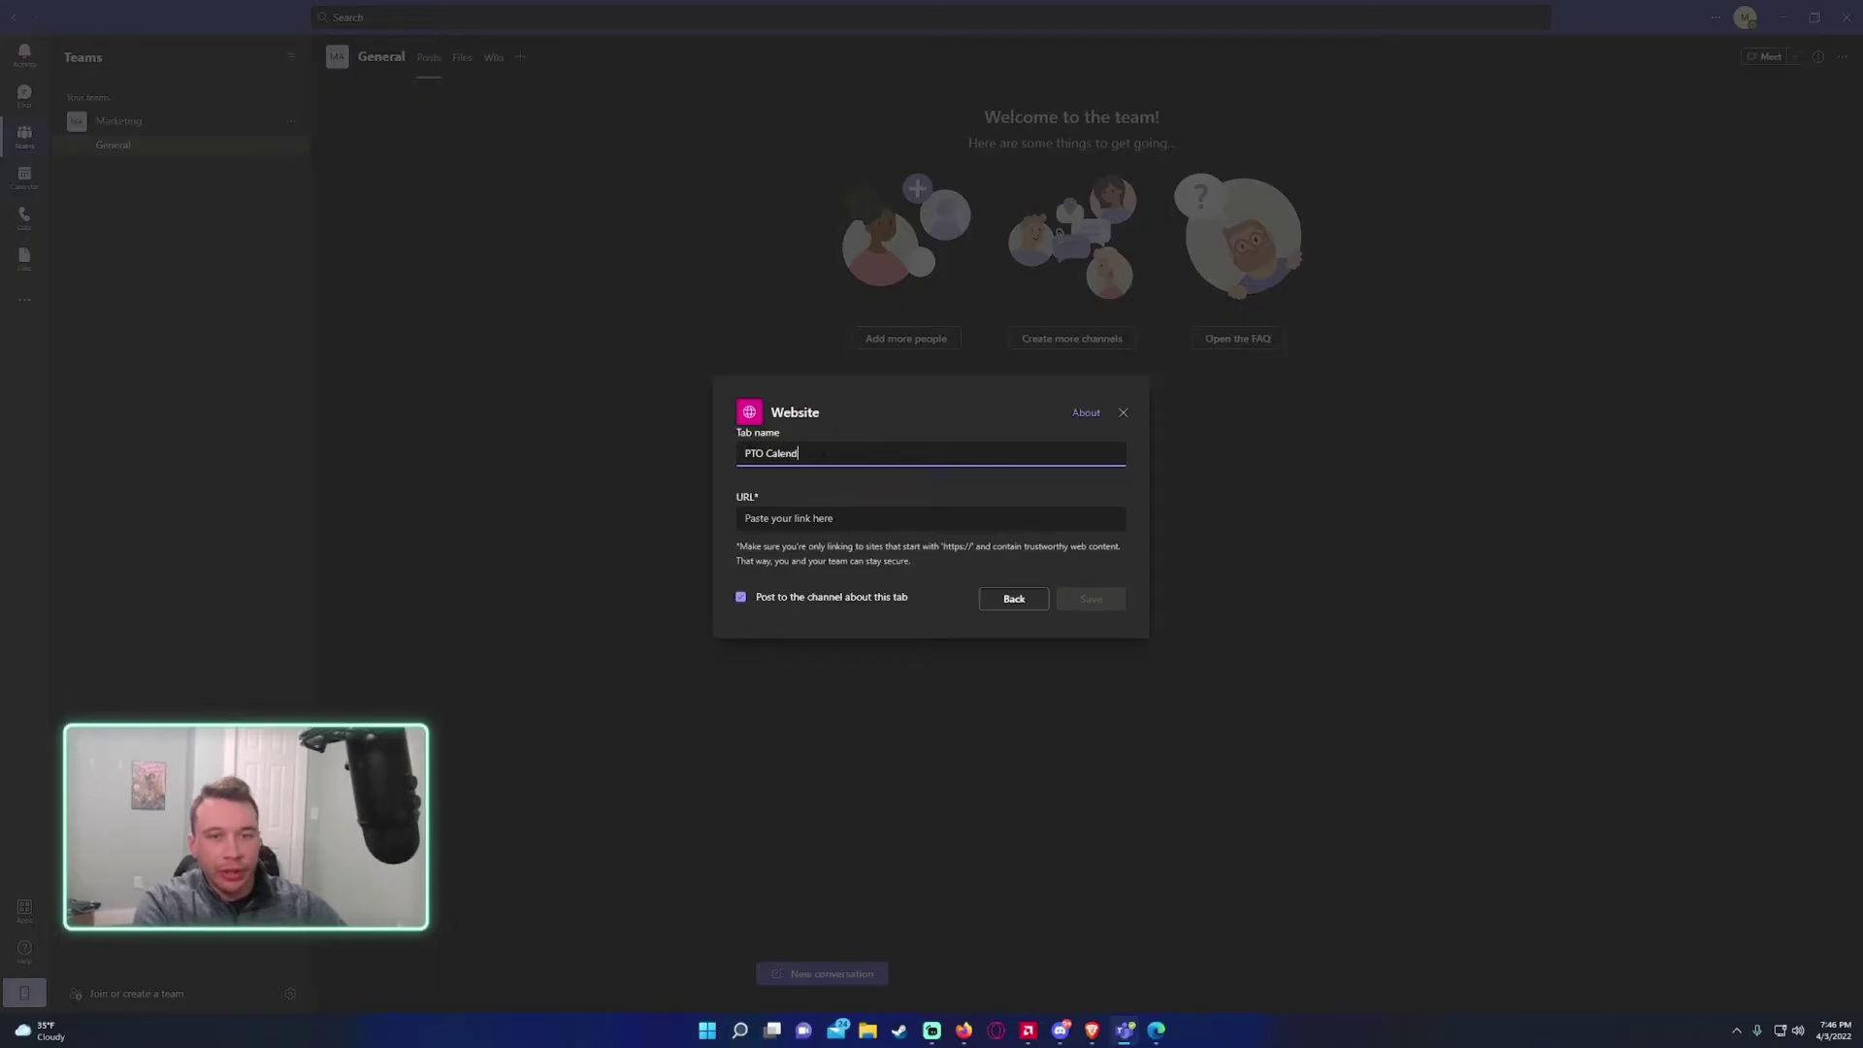
key("Tab")
type("https://michaelalex.sharepoint.com/sites/Marketing/Lists/PTO%20Calendar/calendar.aspx")
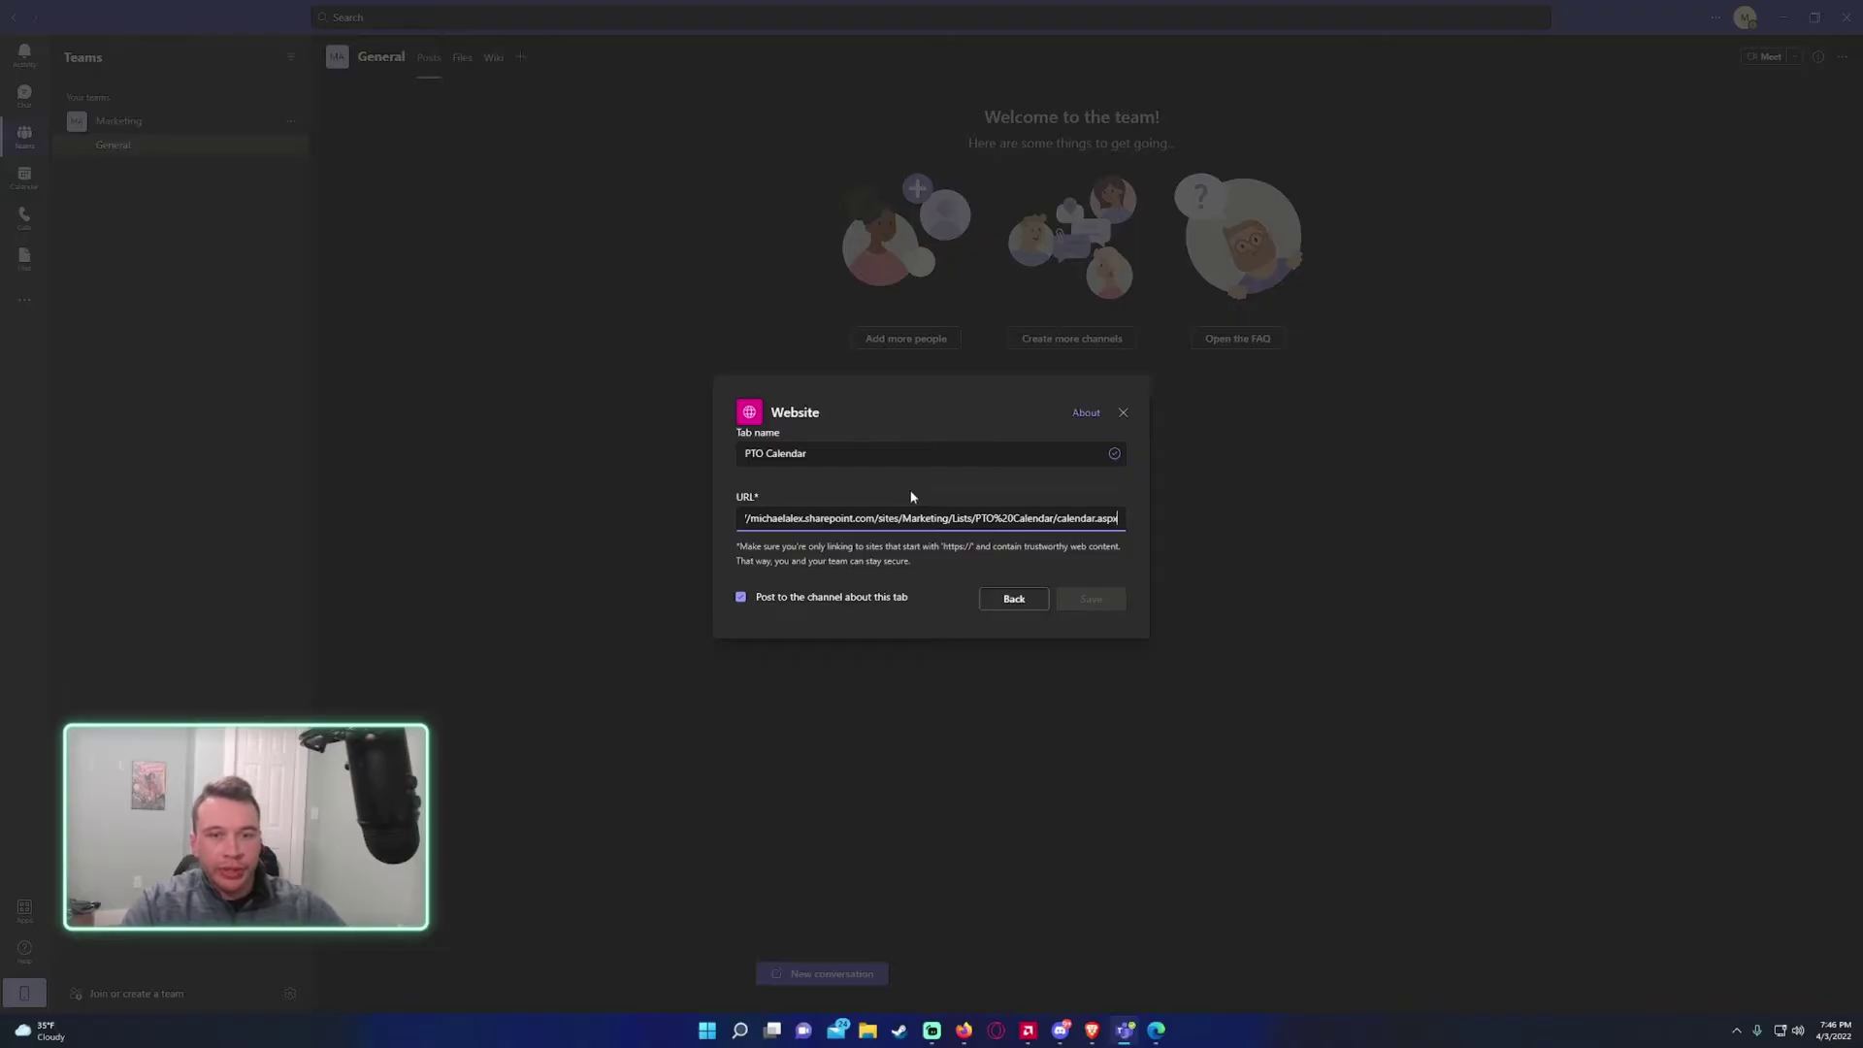
left_click(1158, 1030)
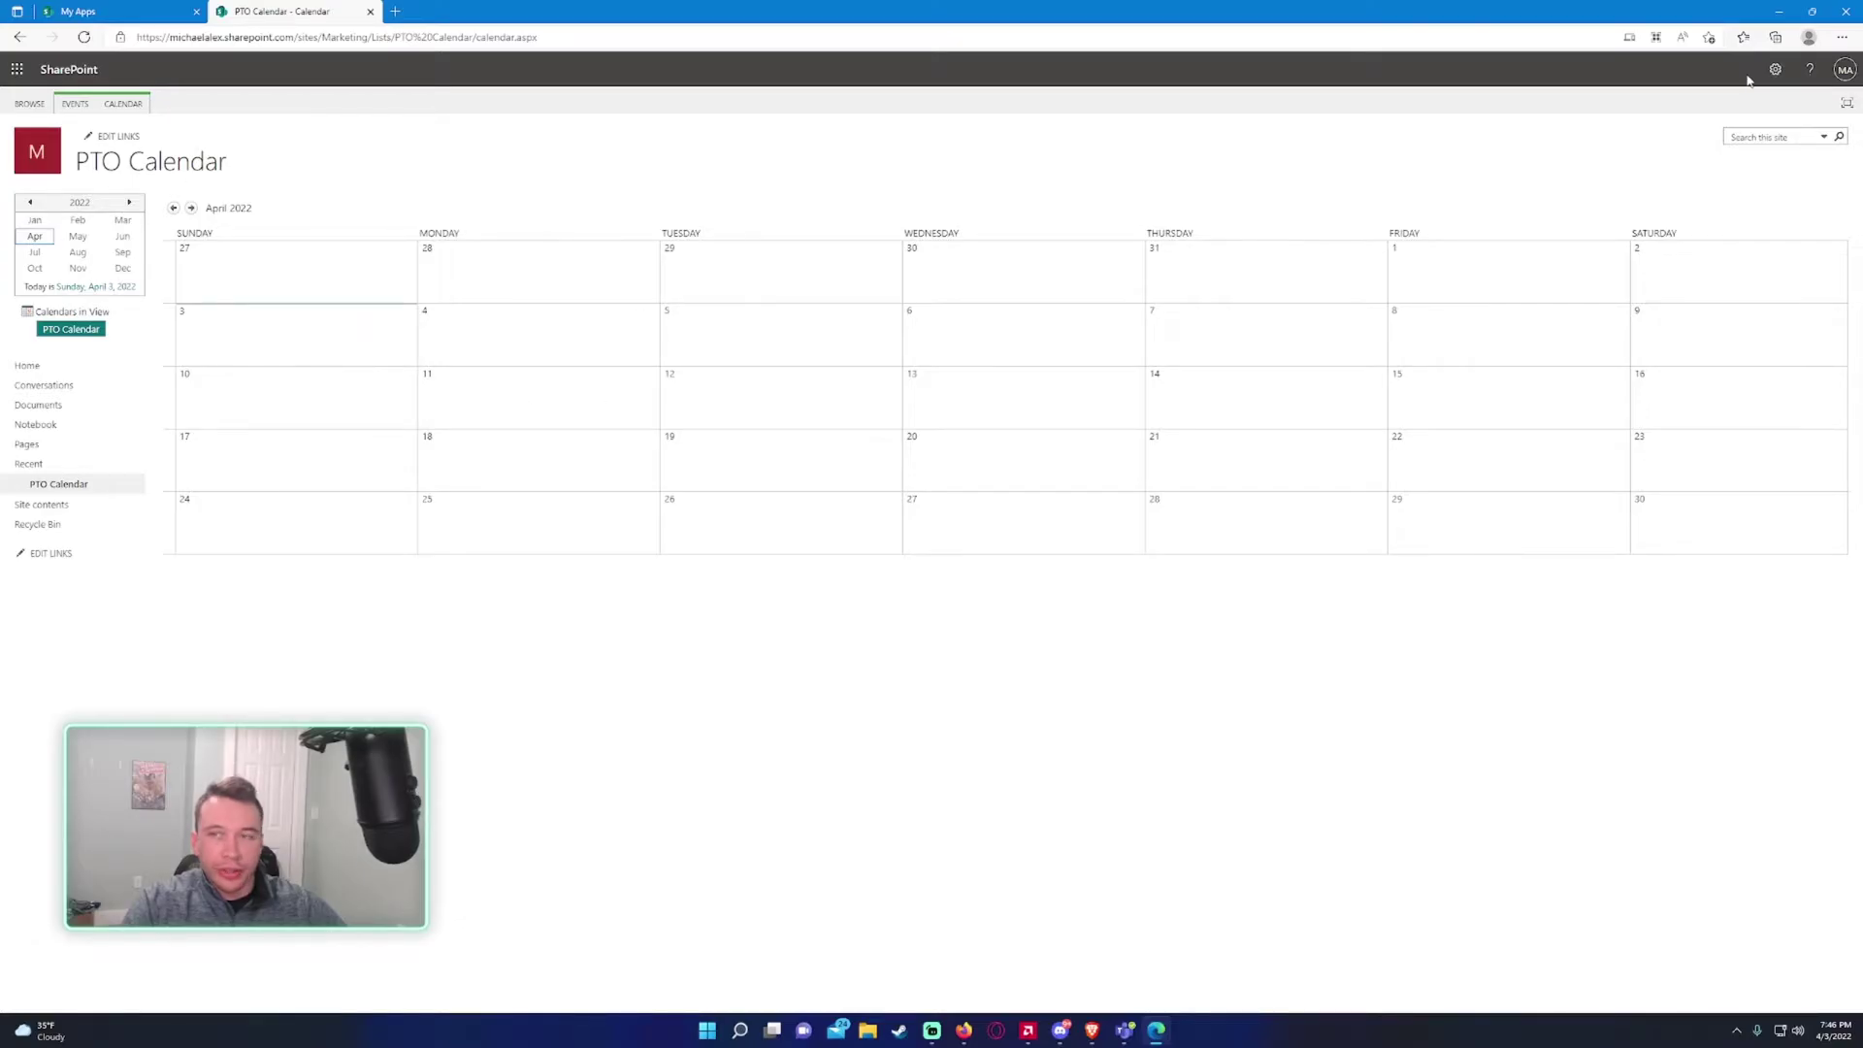
left_click(1779, 11)
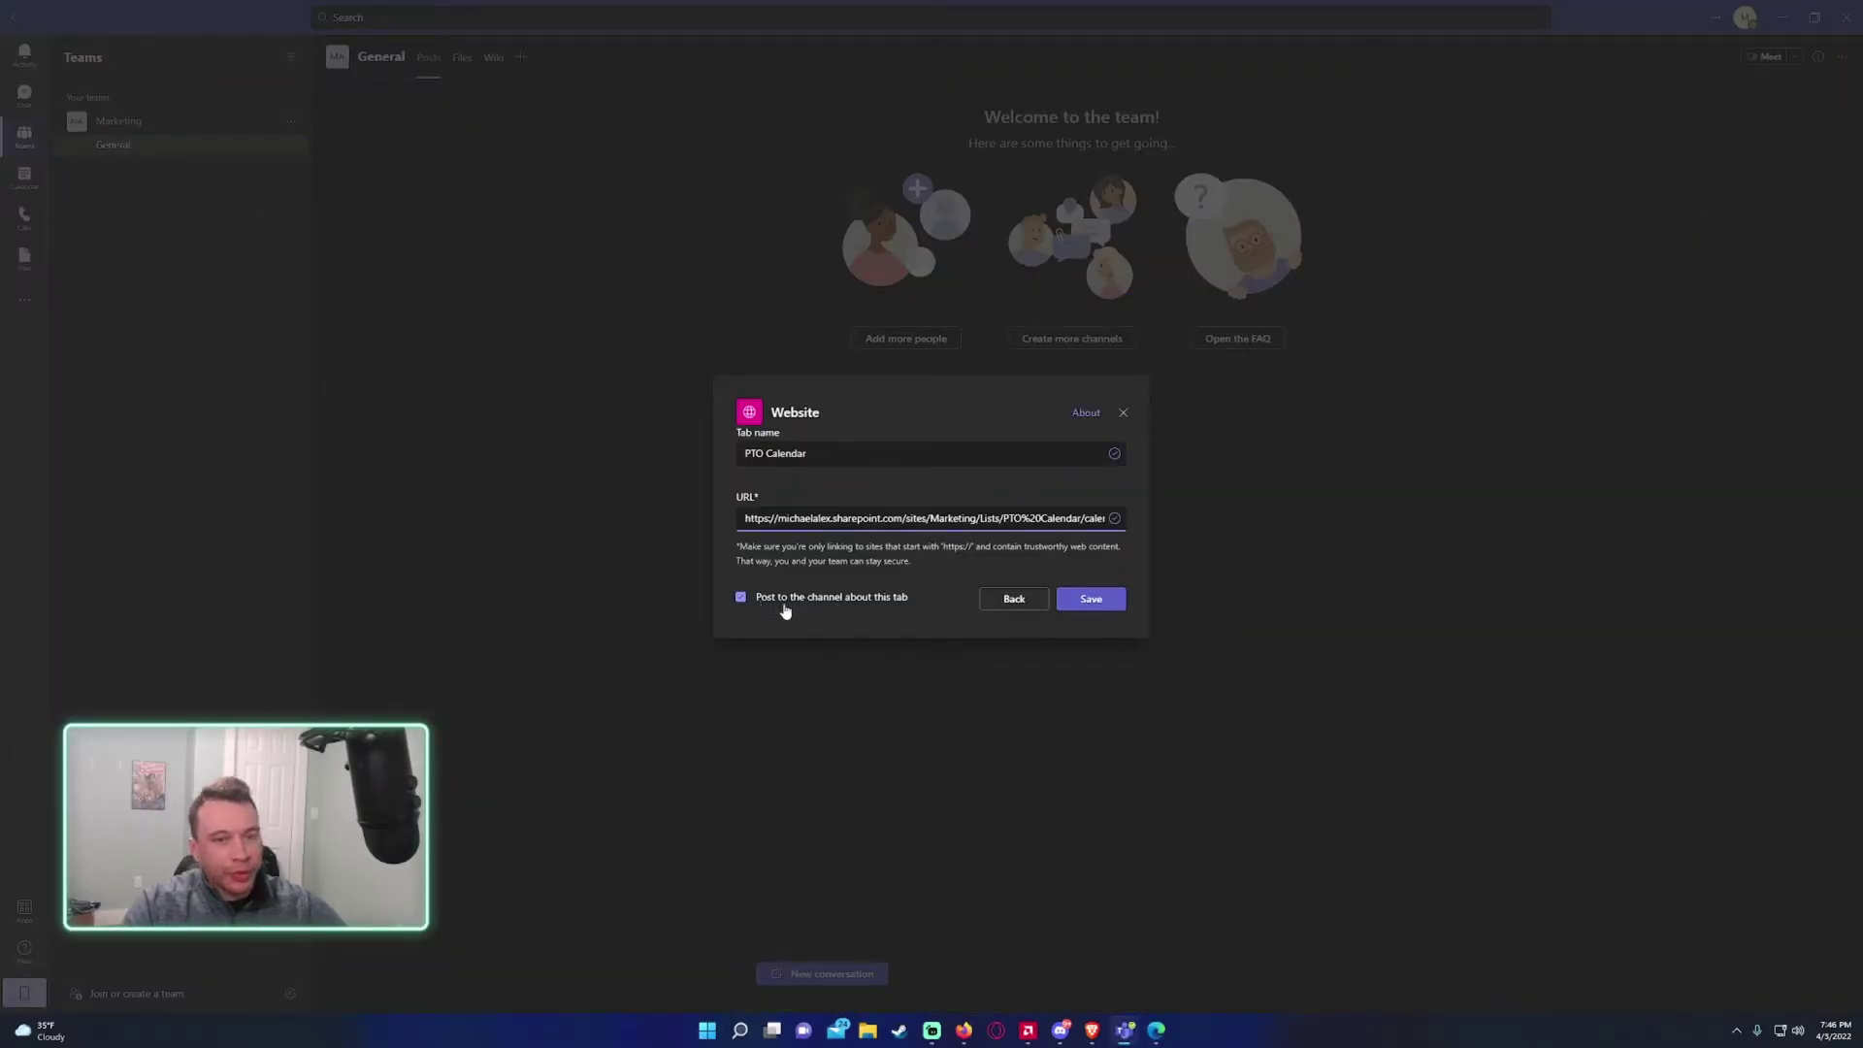
left_click(1091, 599)
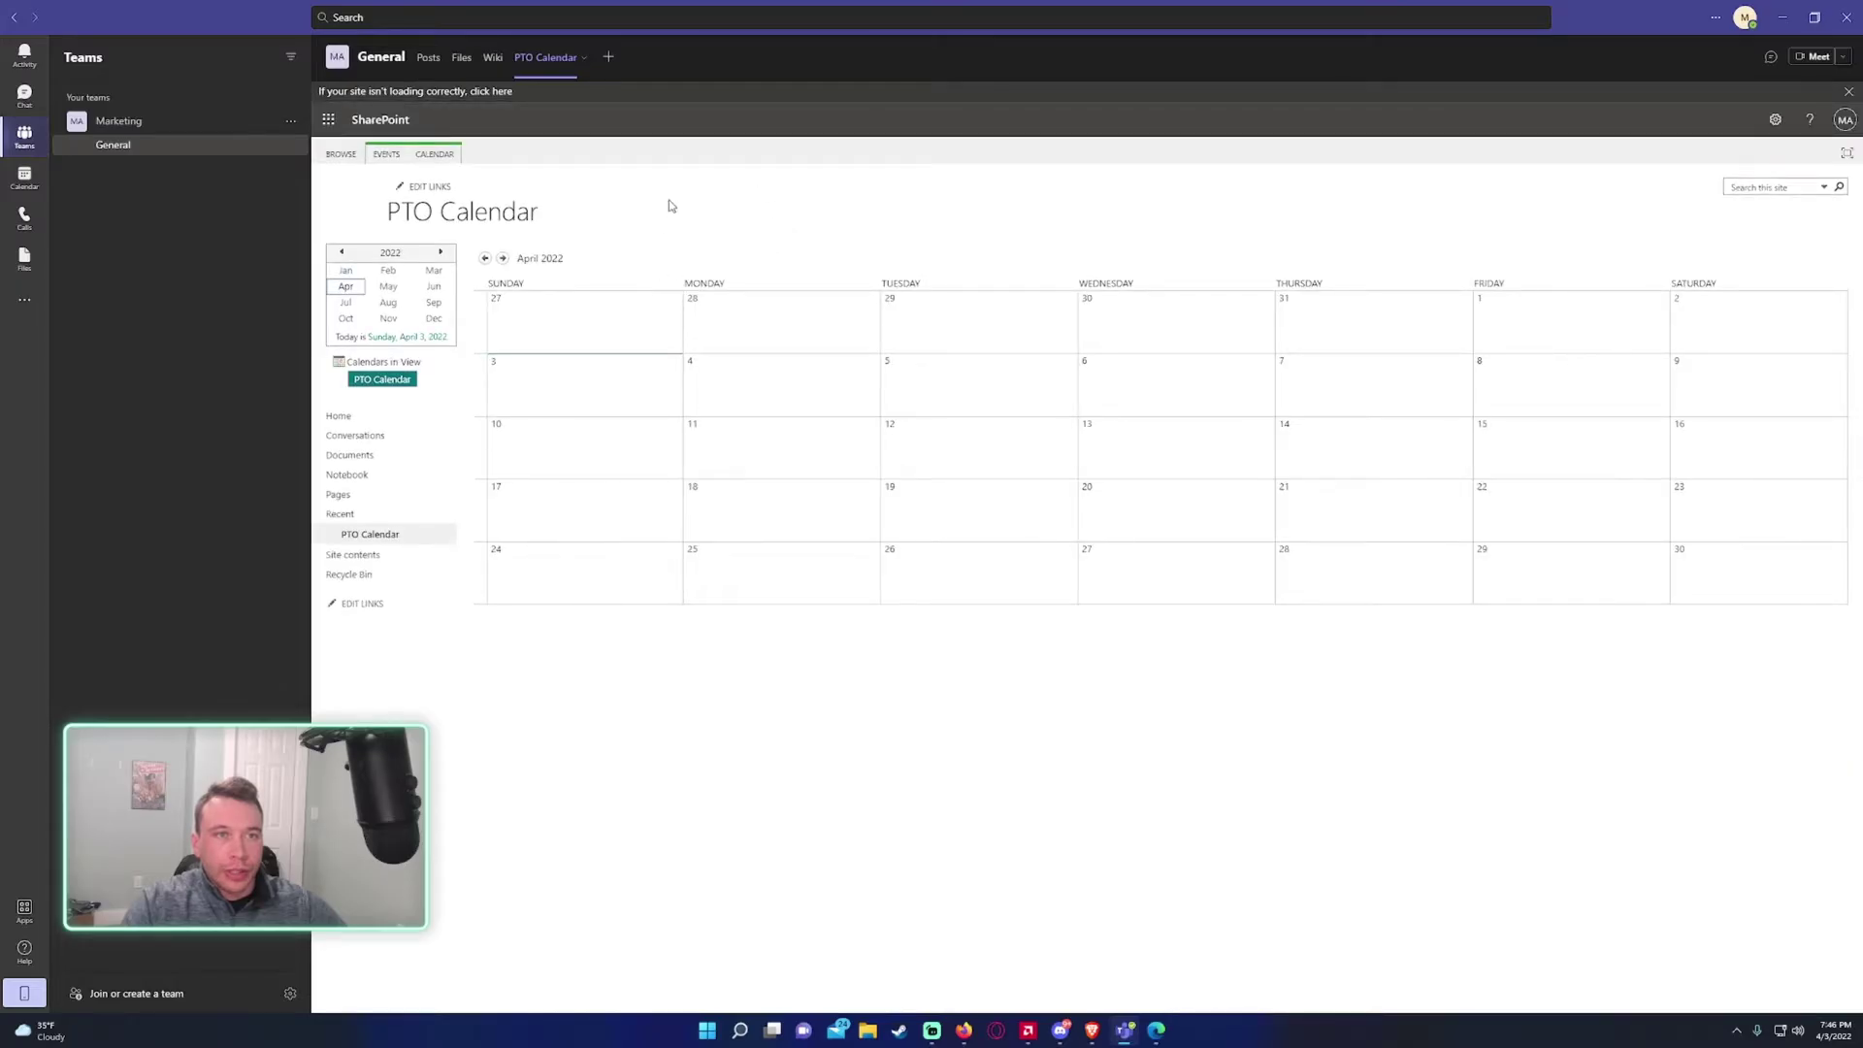
Check the General channel's posts for the new tab announcement and return to the PTO Calendar tab.
left_click(431, 61)
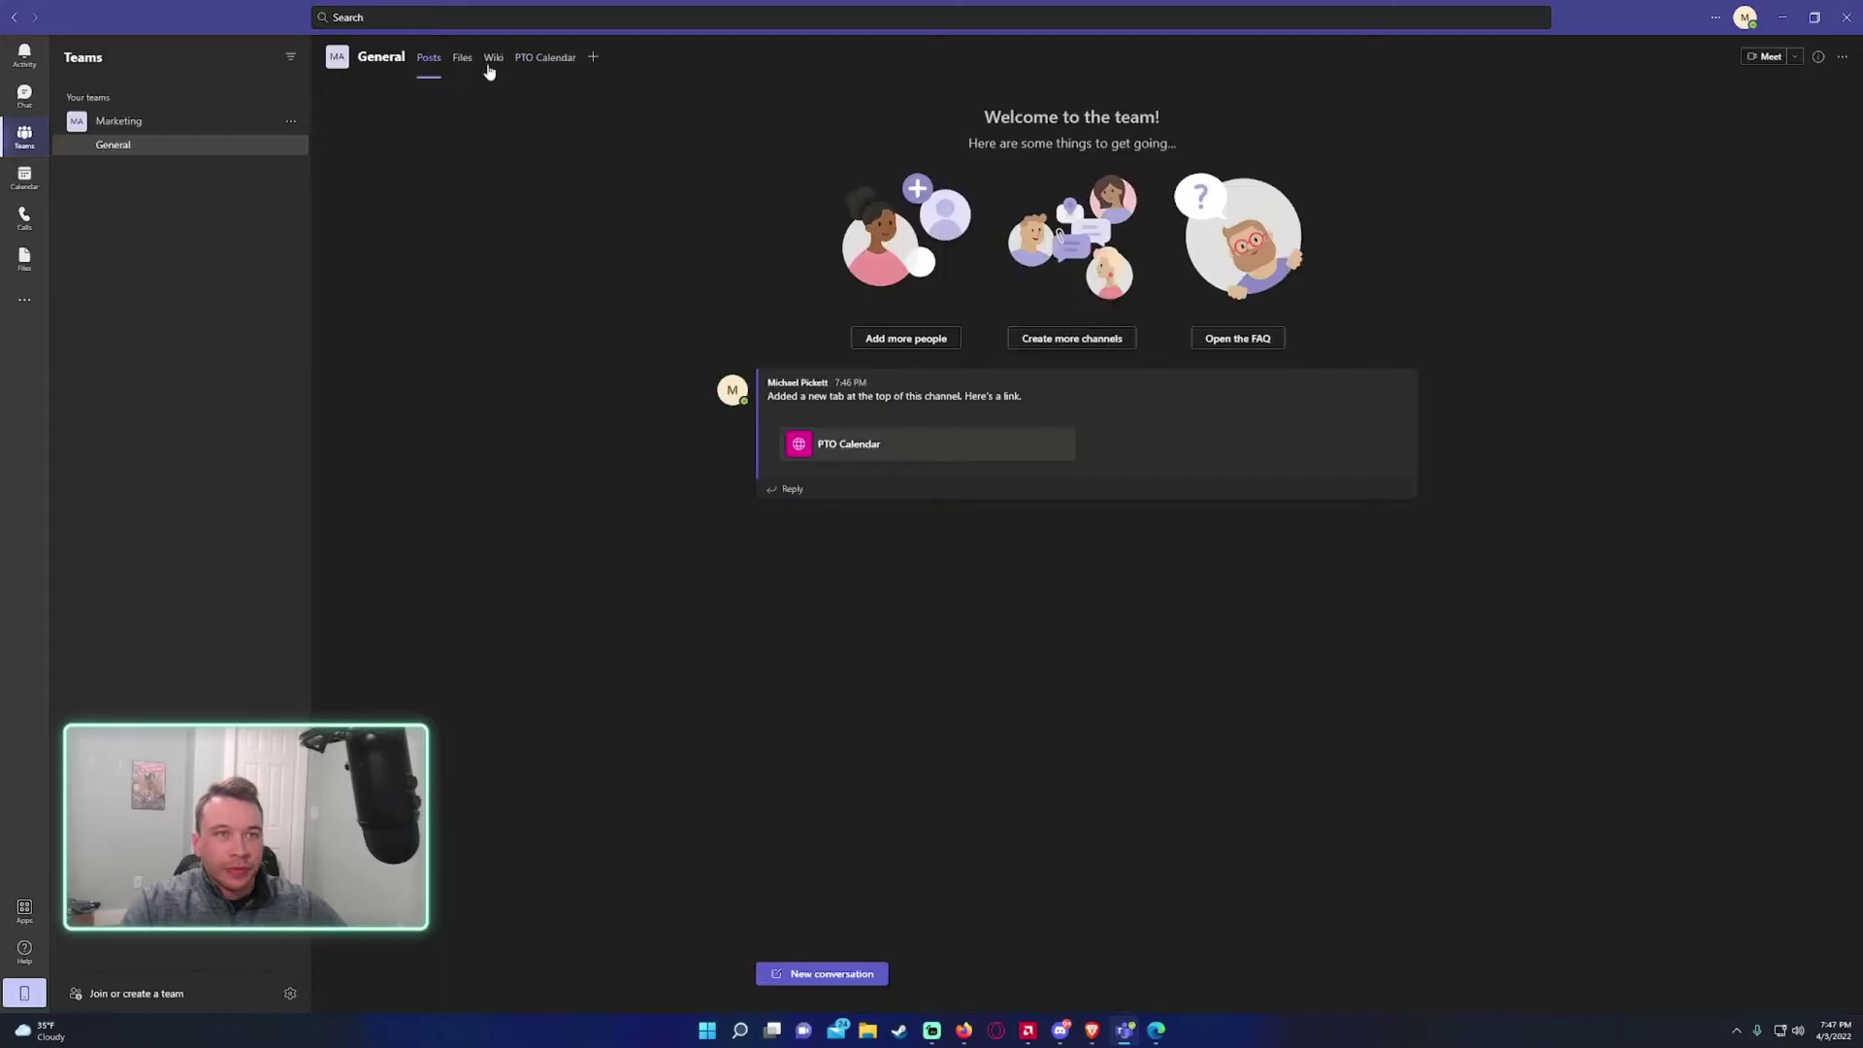
left_click(541, 60)
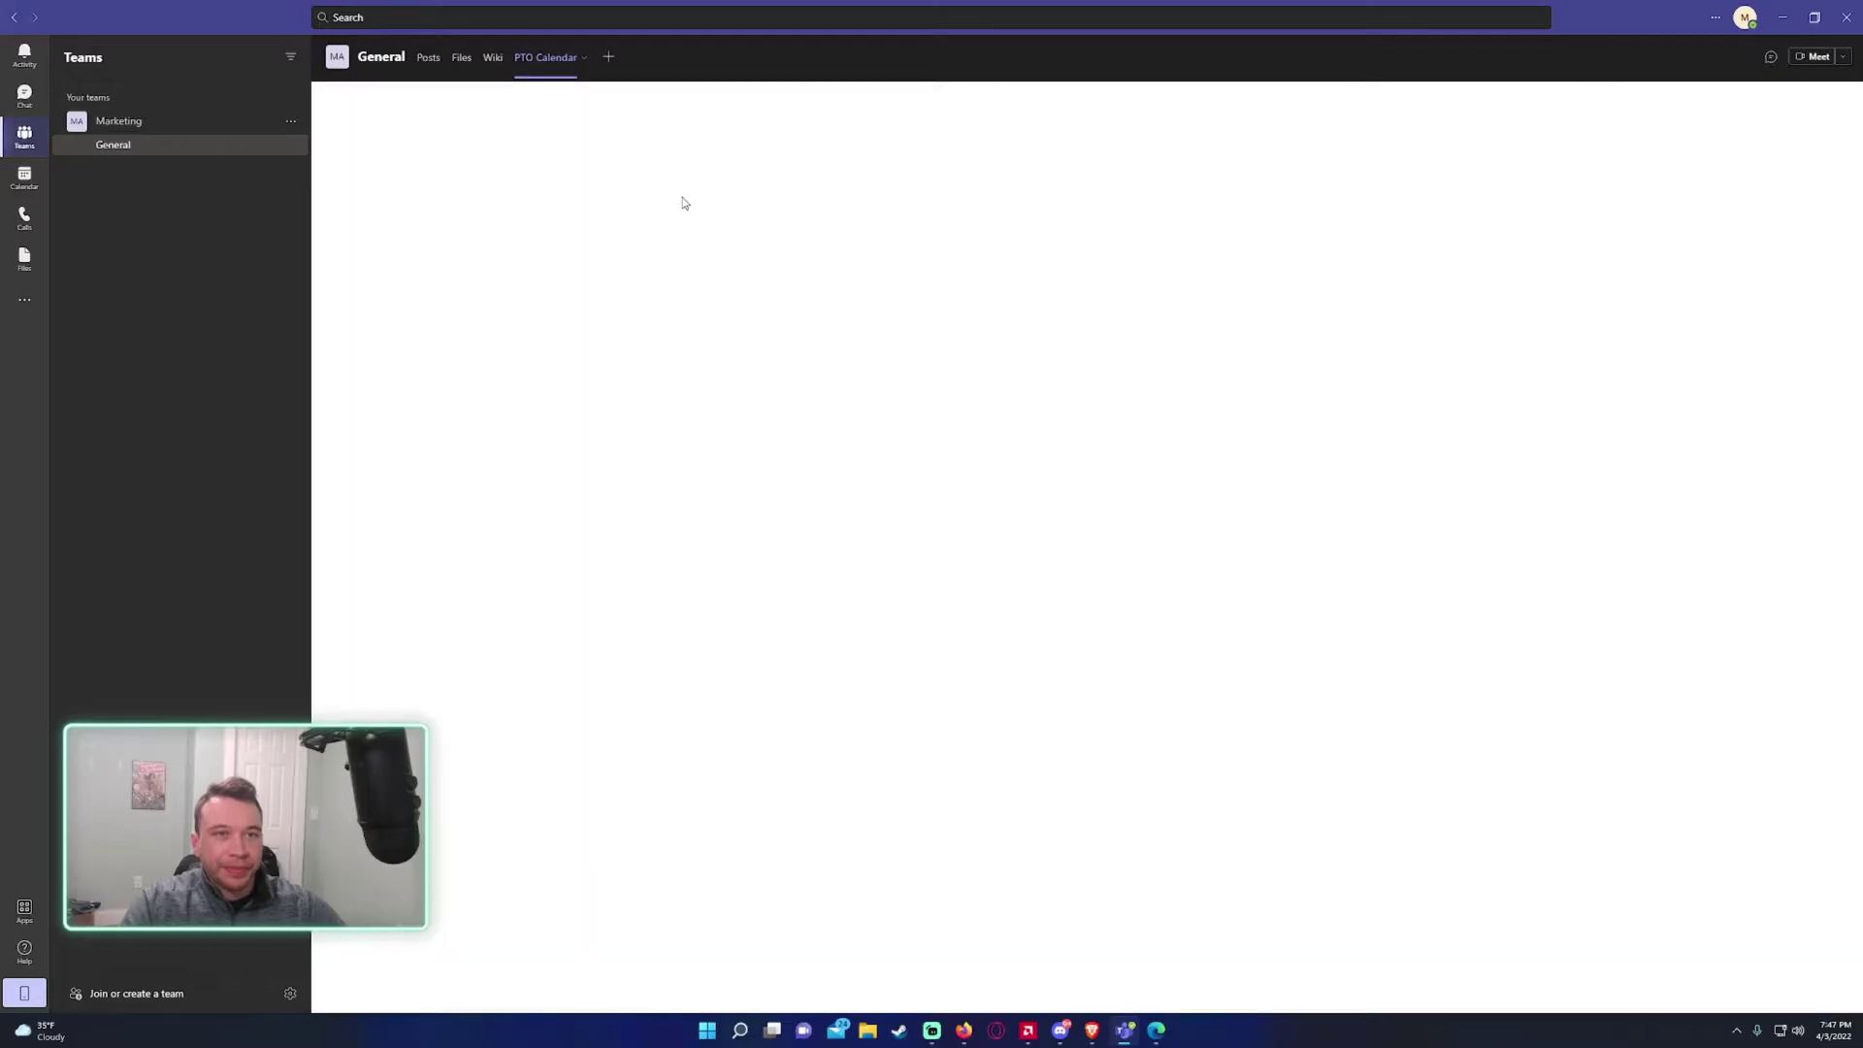
left_click(428, 58)
left_click(545, 59)
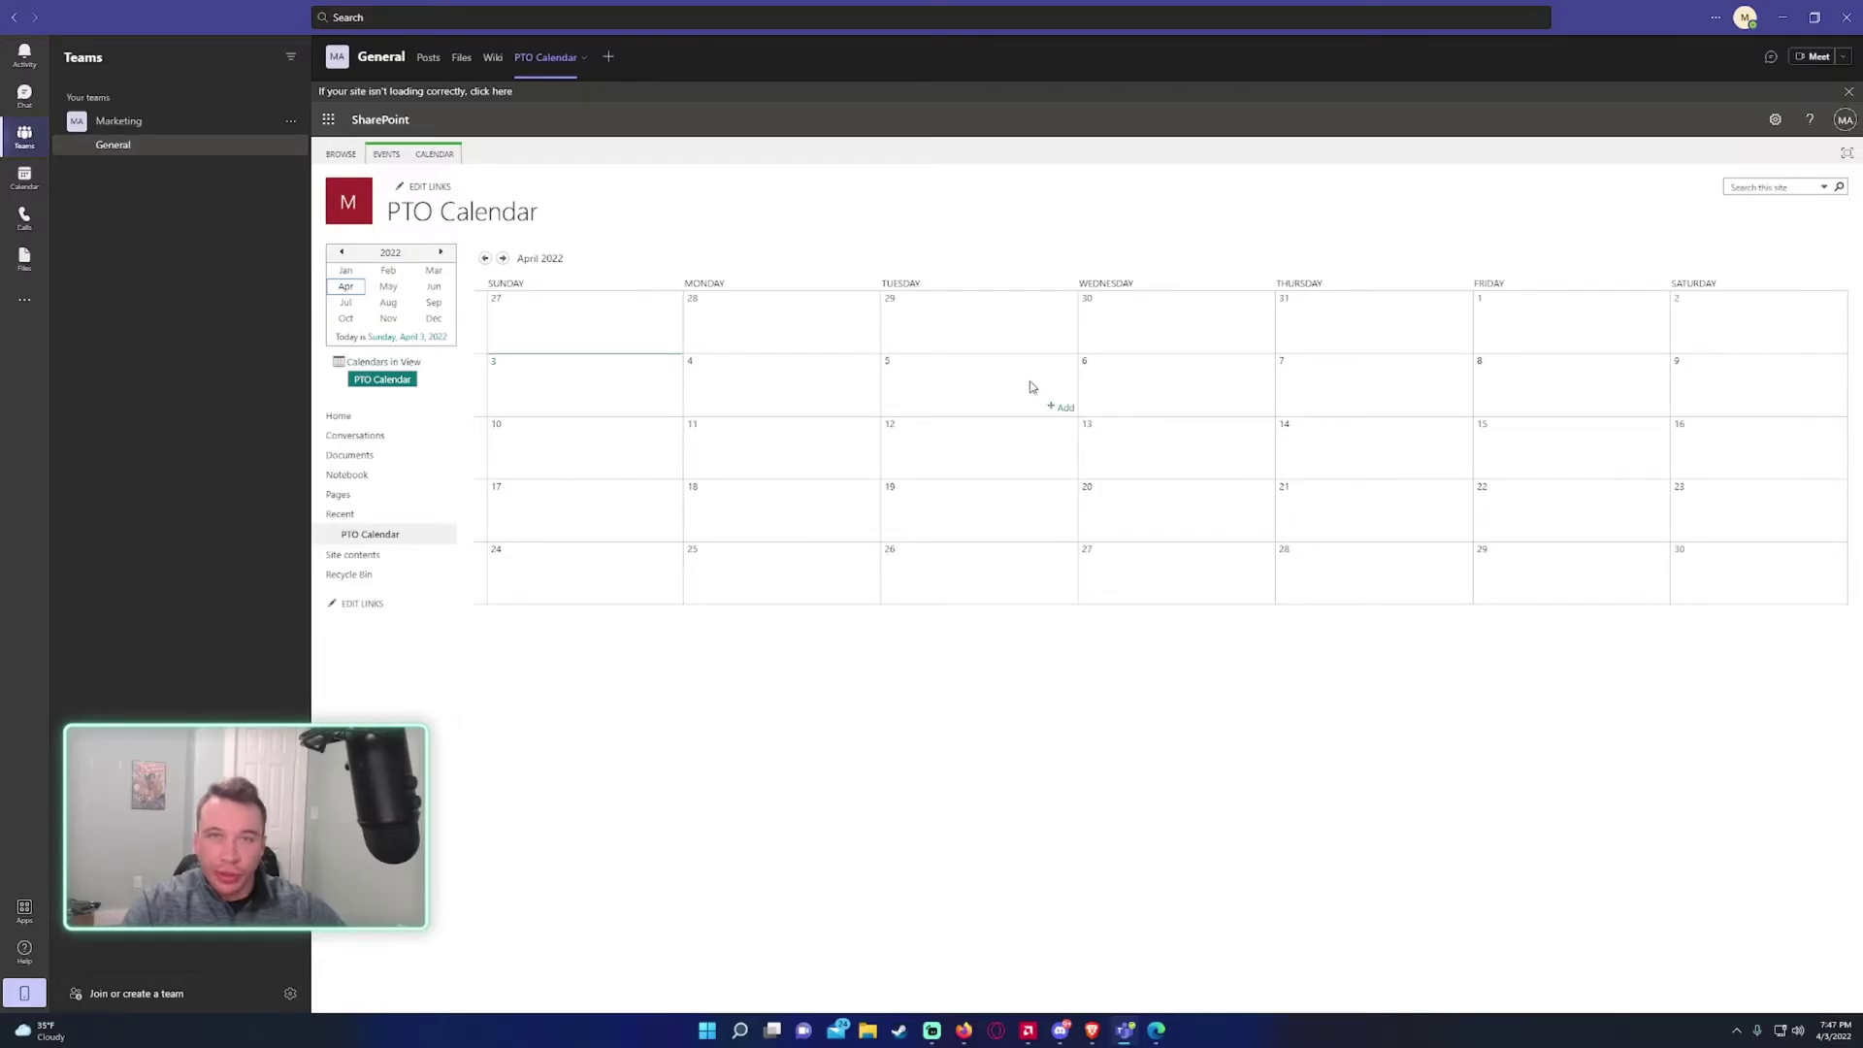
Create a calendar event from 4/14/2022 to 4/15/2022, titled with the employee's first name followed by "OOO".
left_click(385, 156)
left_click(330, 187)
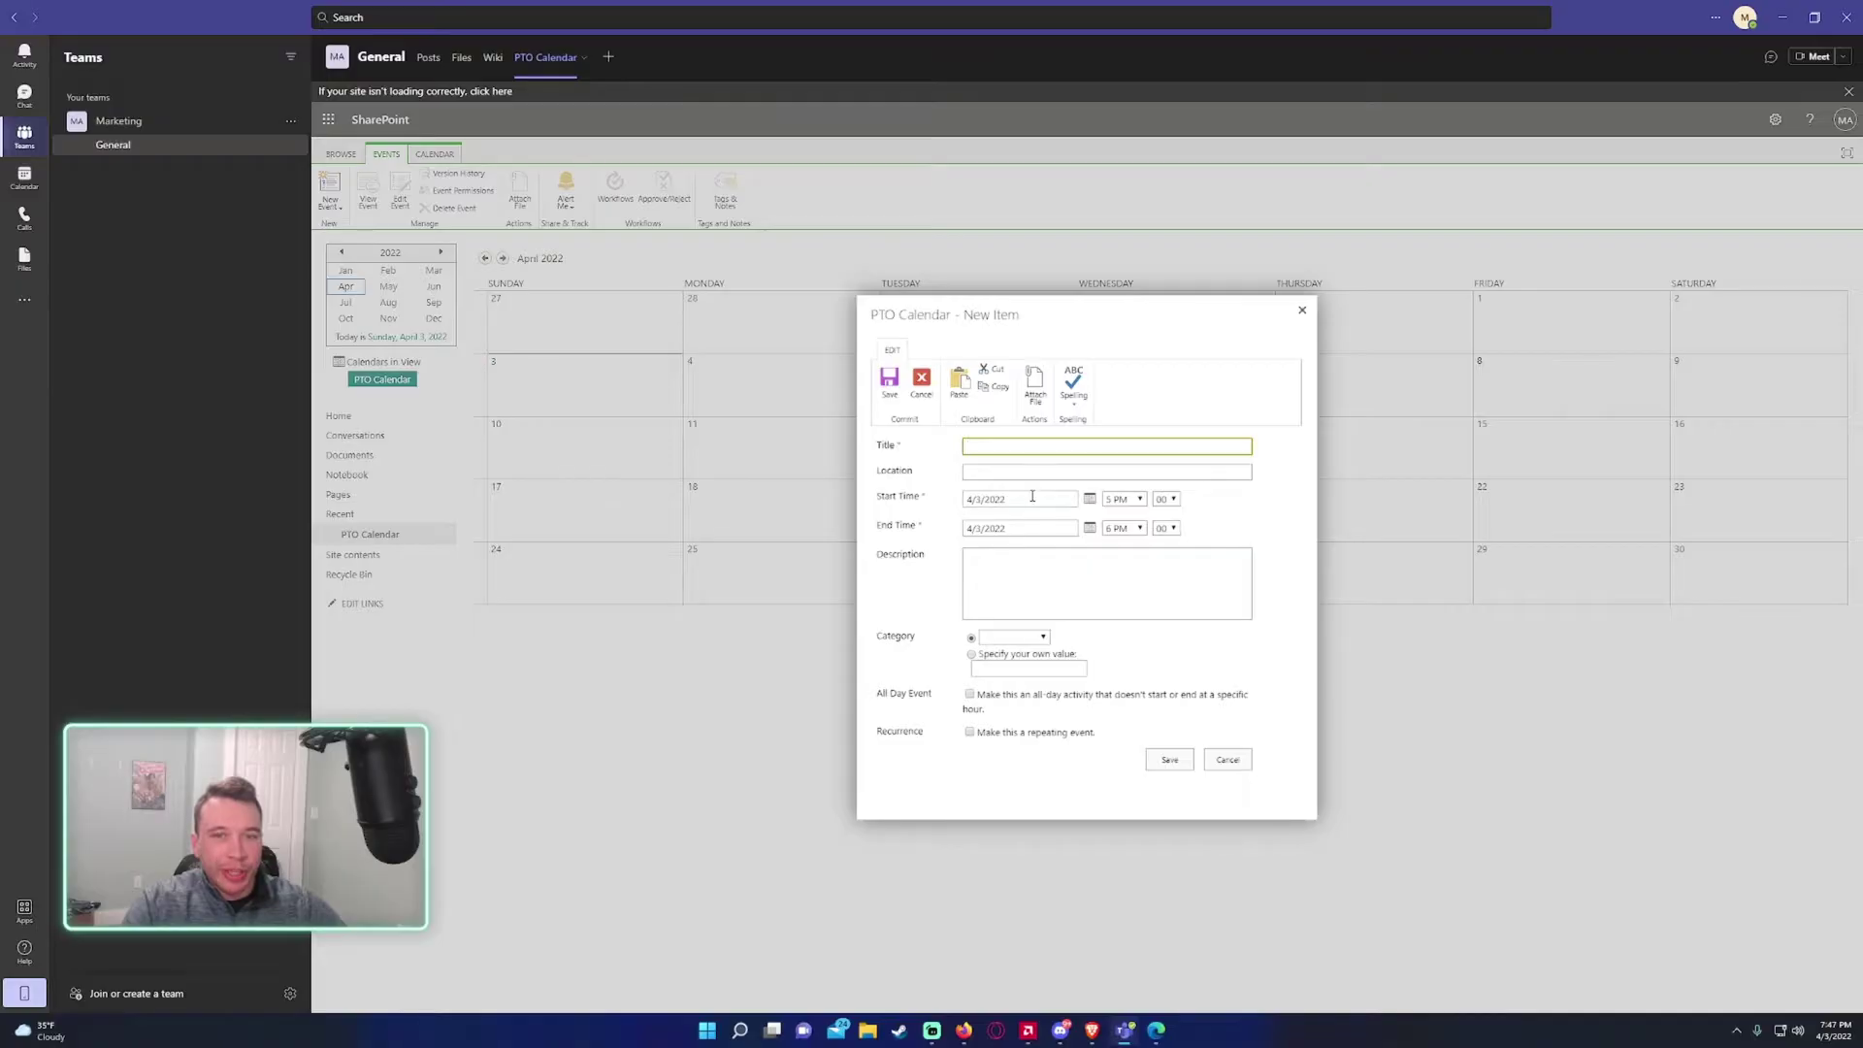
left_click(1032, 501)
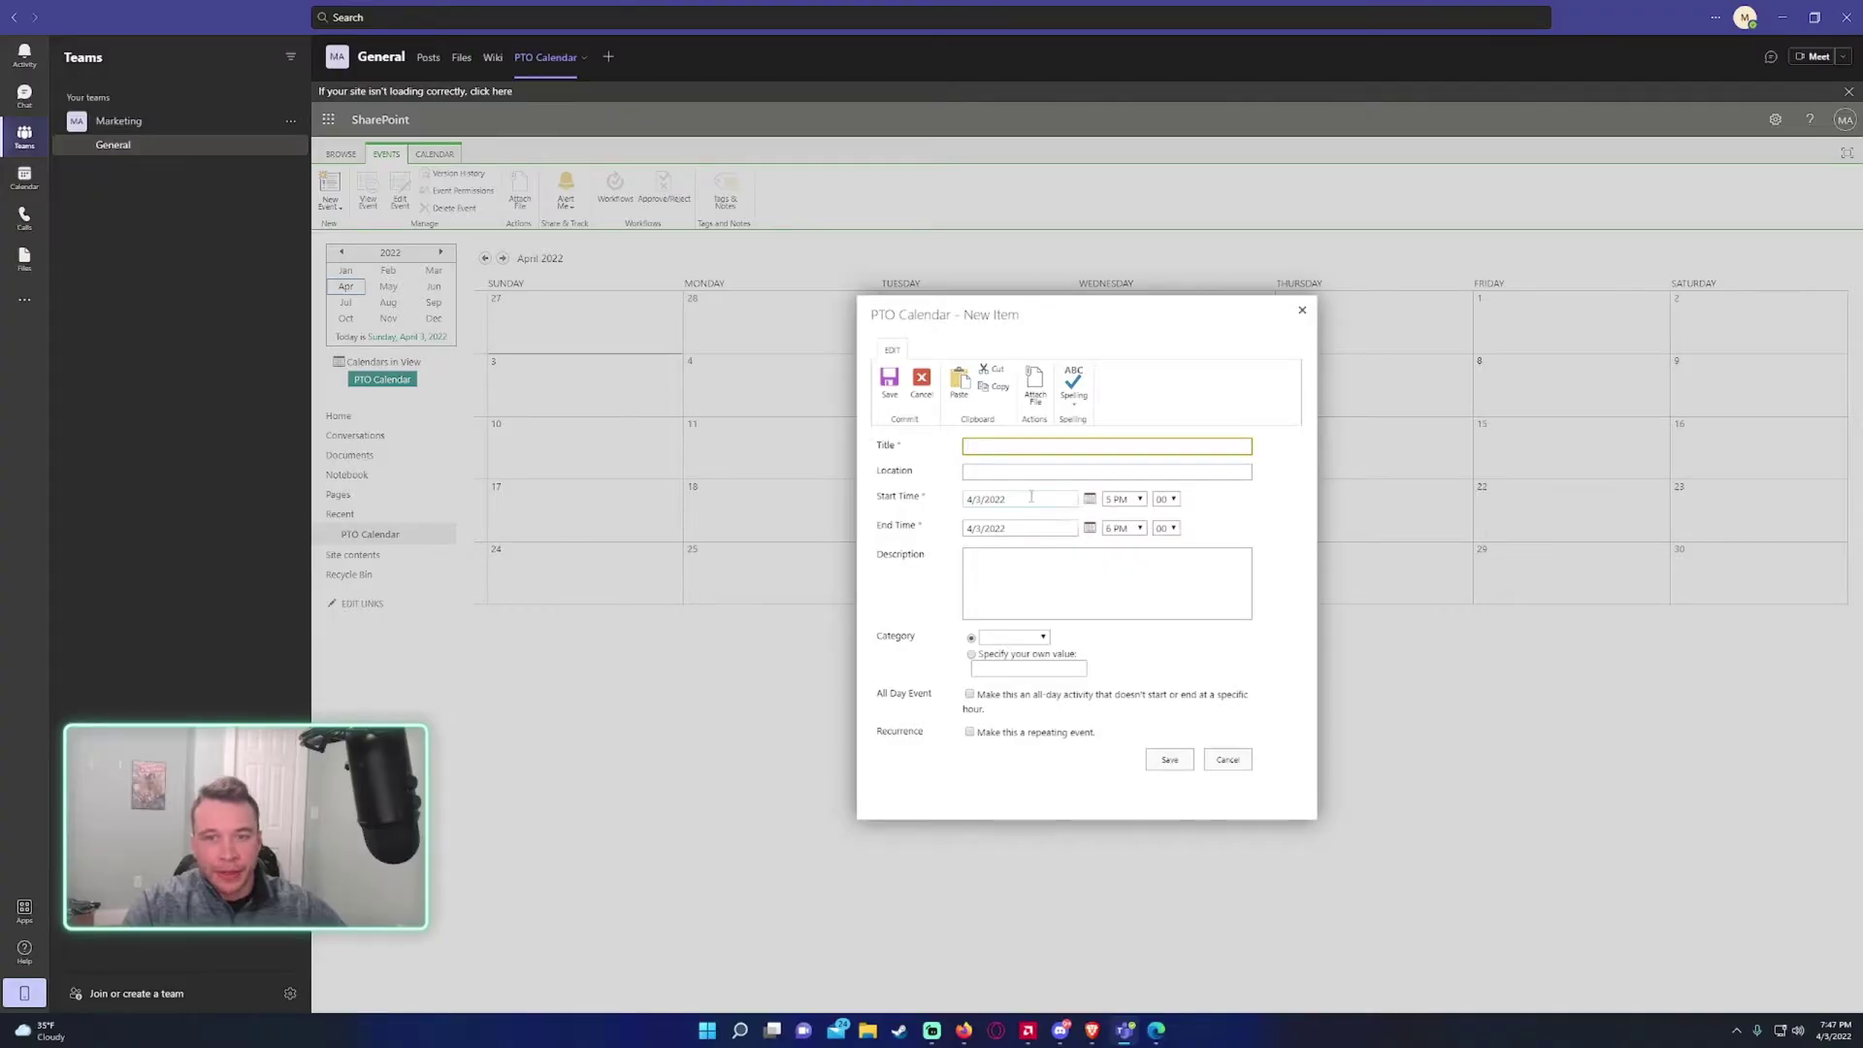
left_click(1091, 501)
left_click(1046, 597)
left_click(1016, 450)
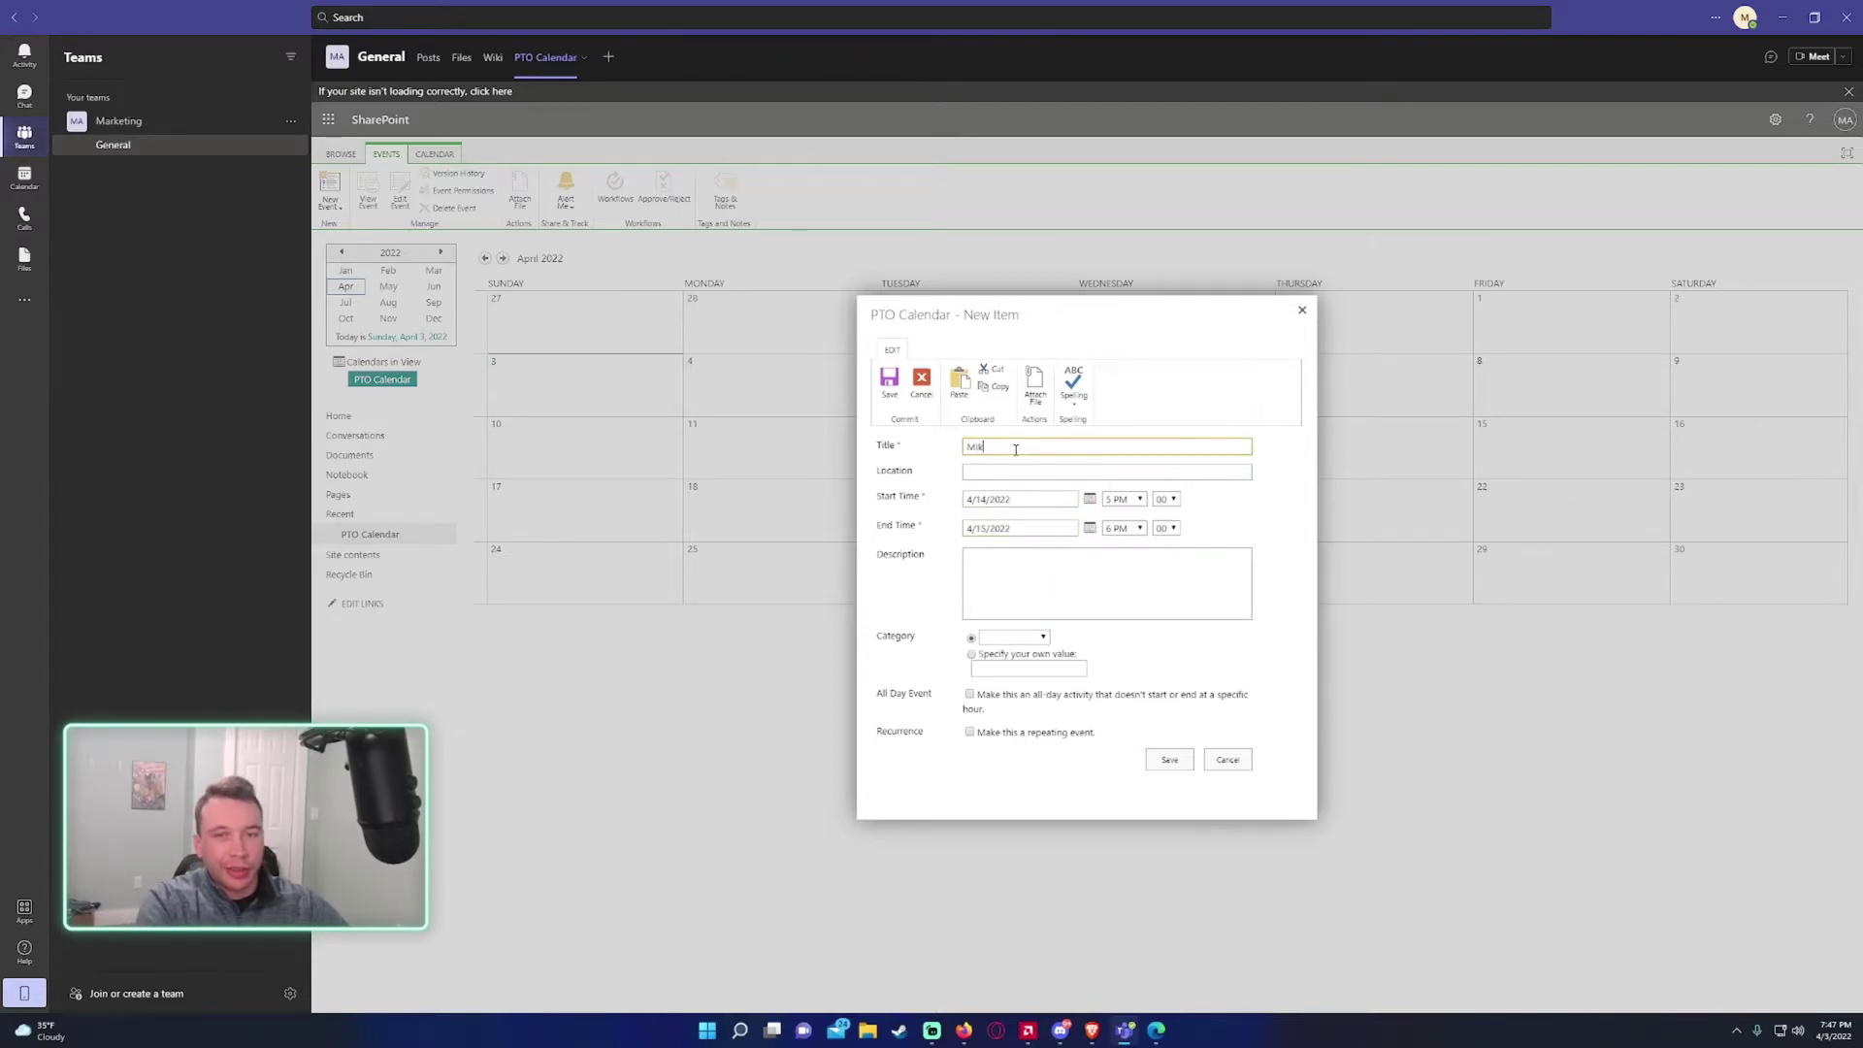
type("Mike OOO")
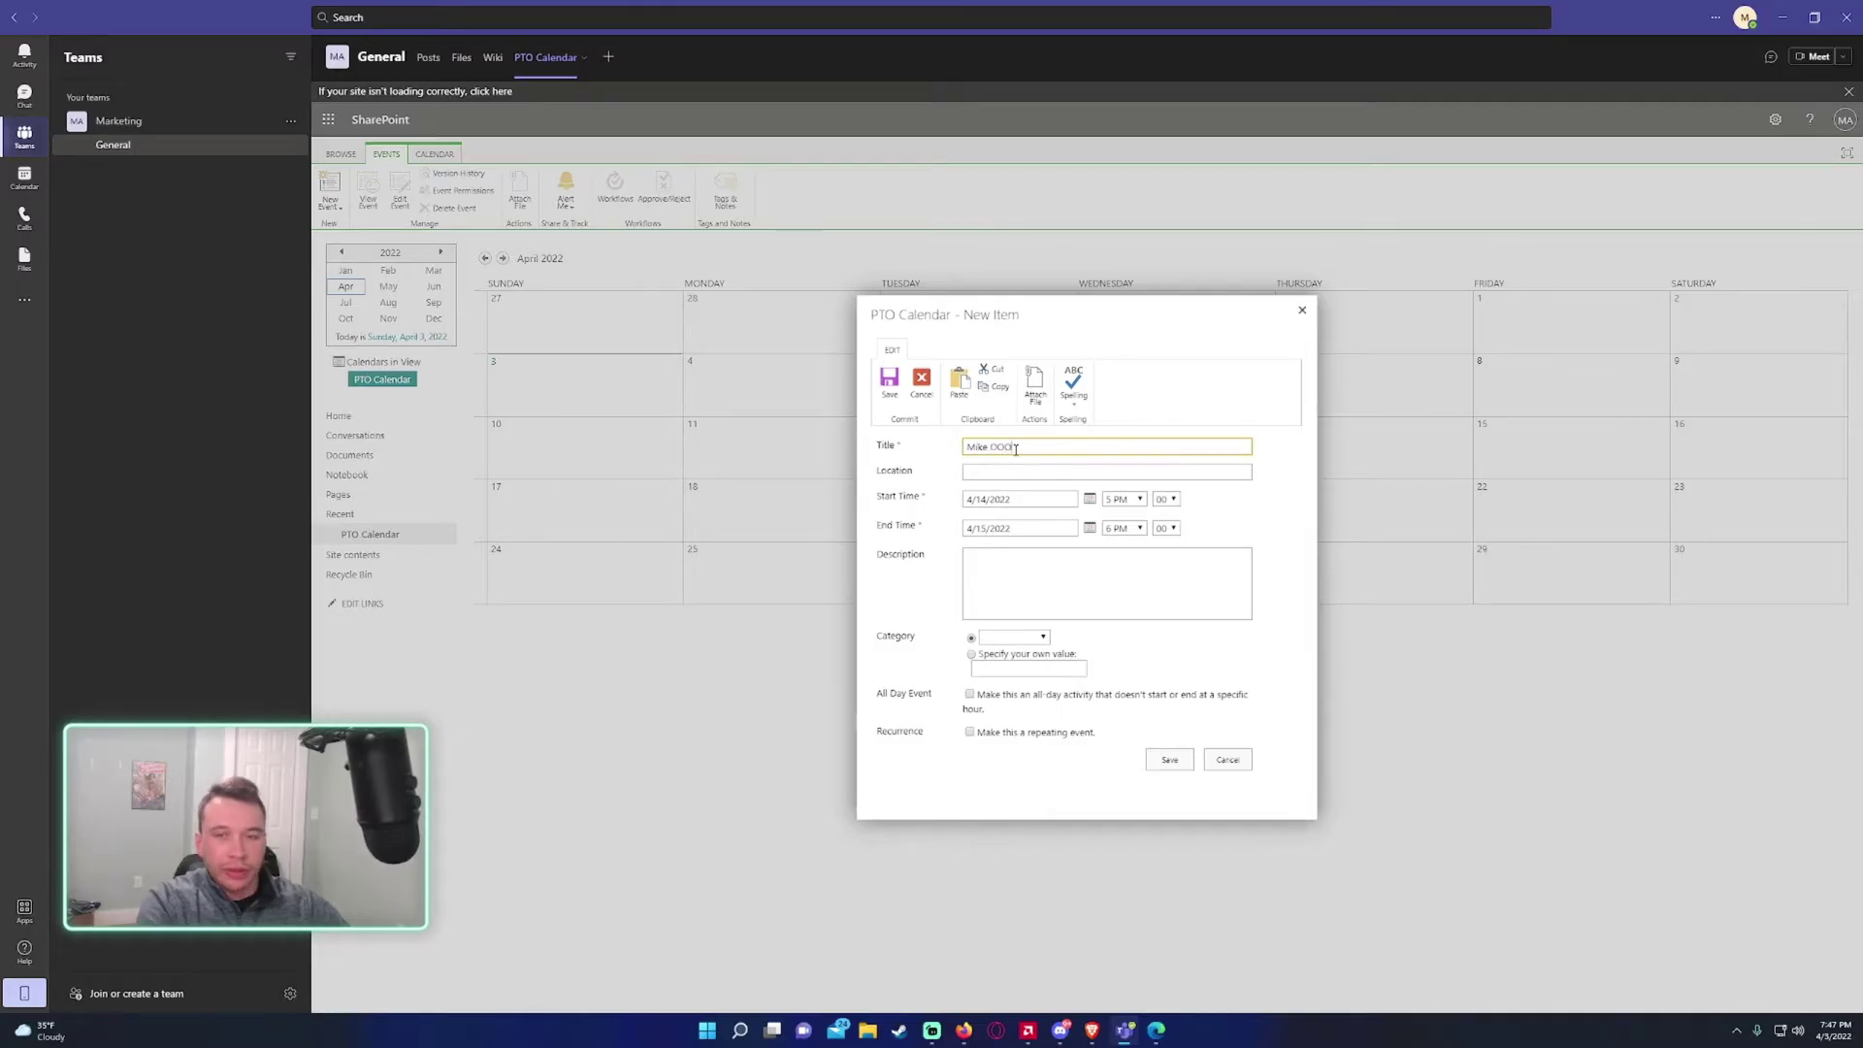
Make the 4/14/2022 to 4/15/2022 out-of-office event an all-day event and save it to the PTO Calendar.
key("Tab")
left_click(1124, 499)
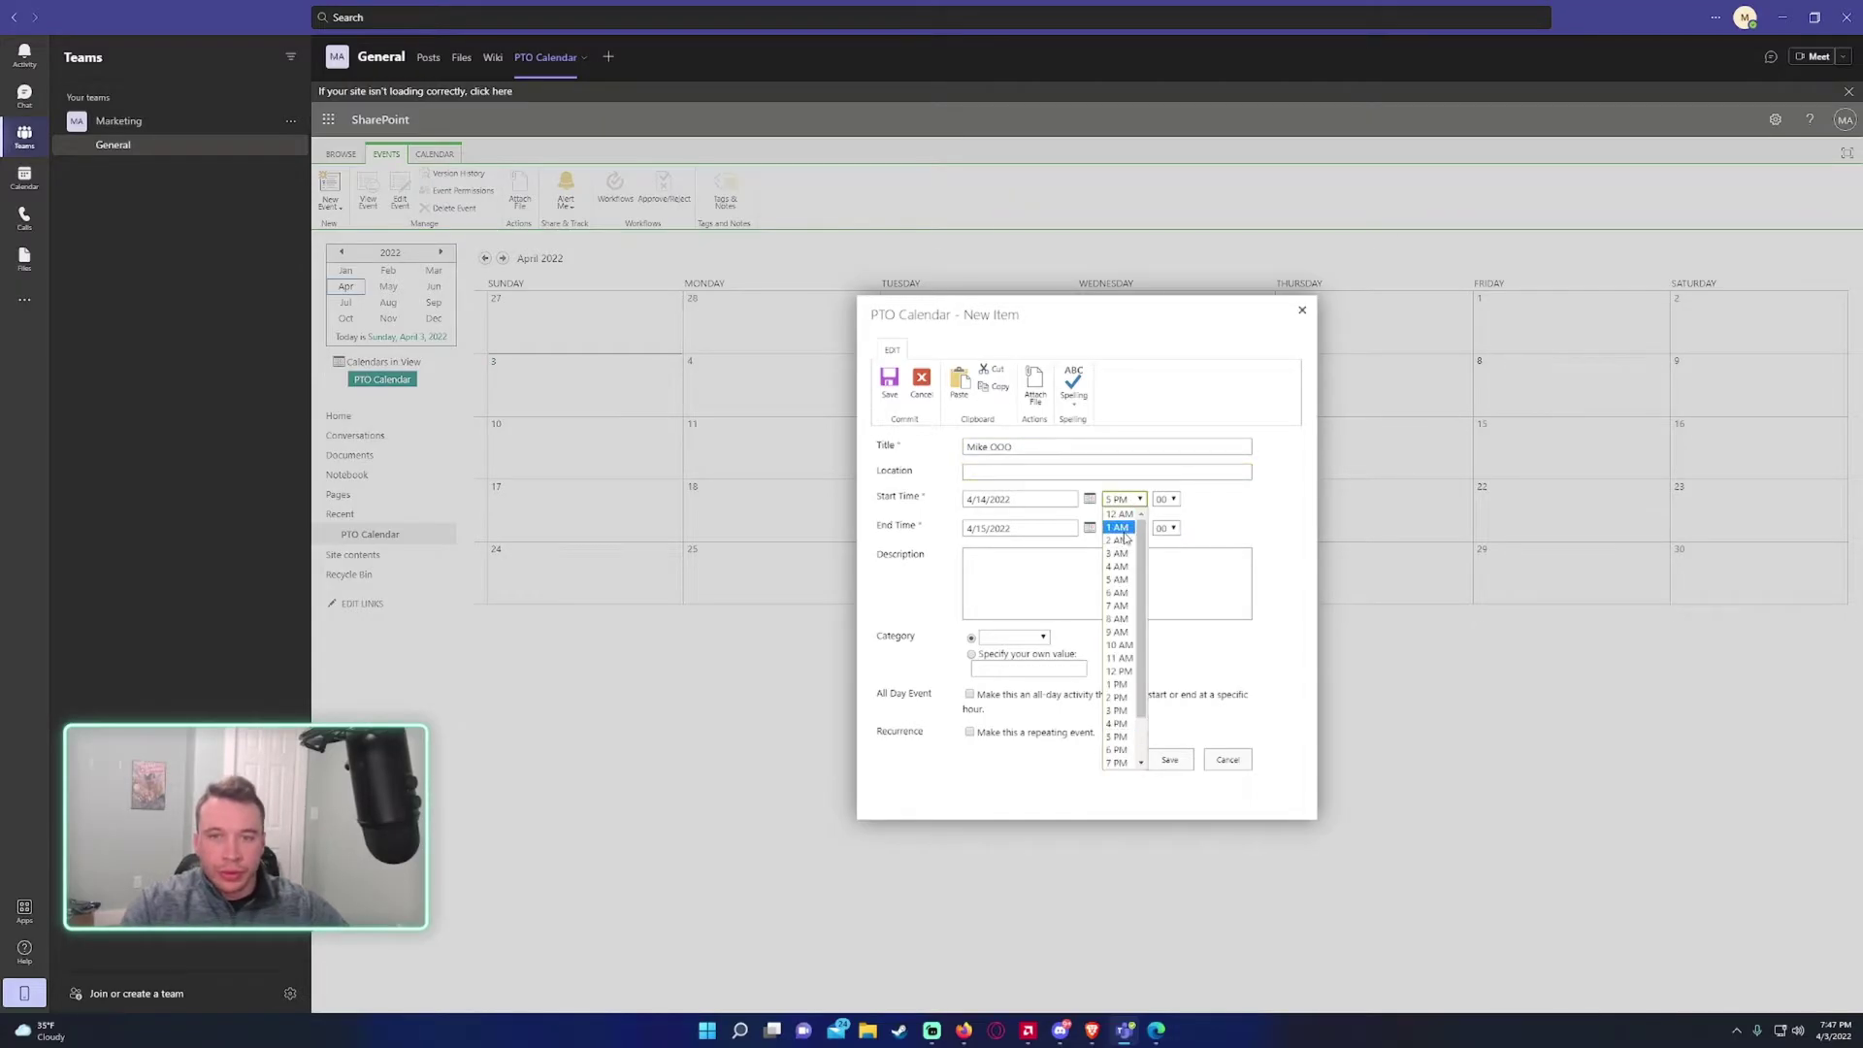
left_click(1000, 657)
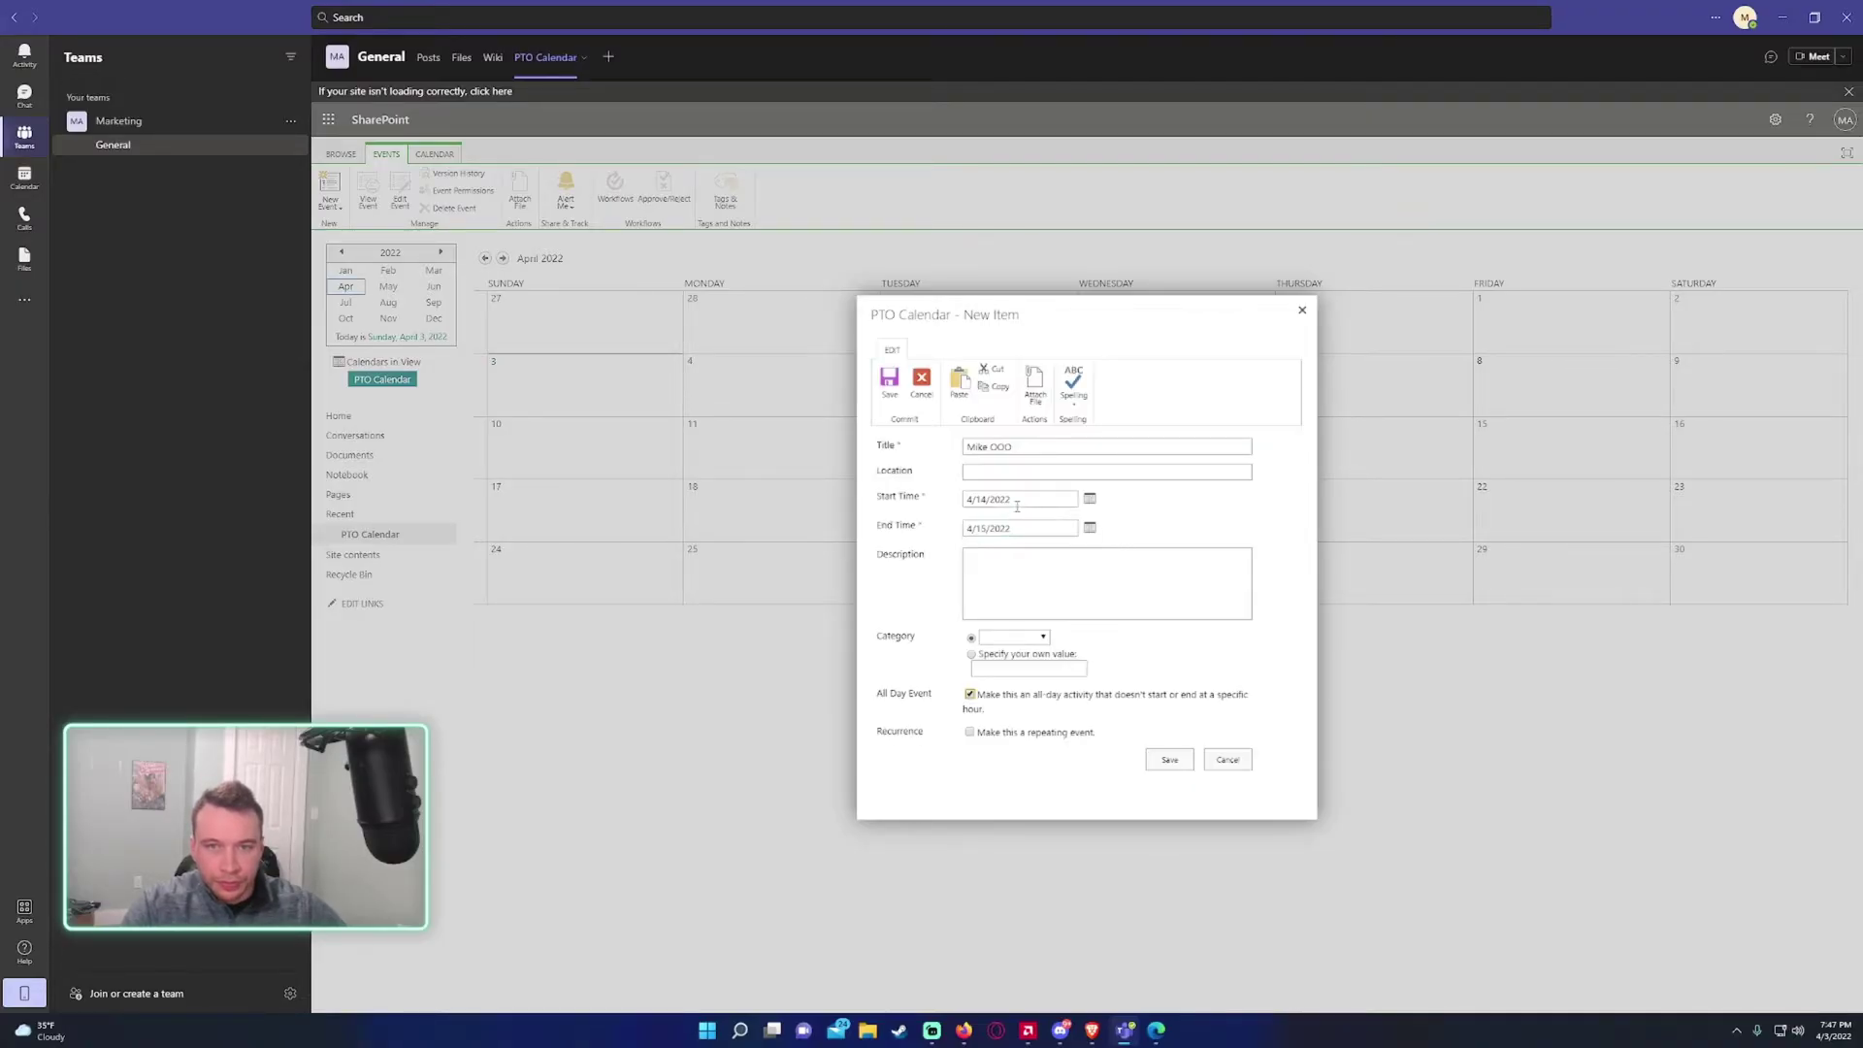
left_click(1068, 602)
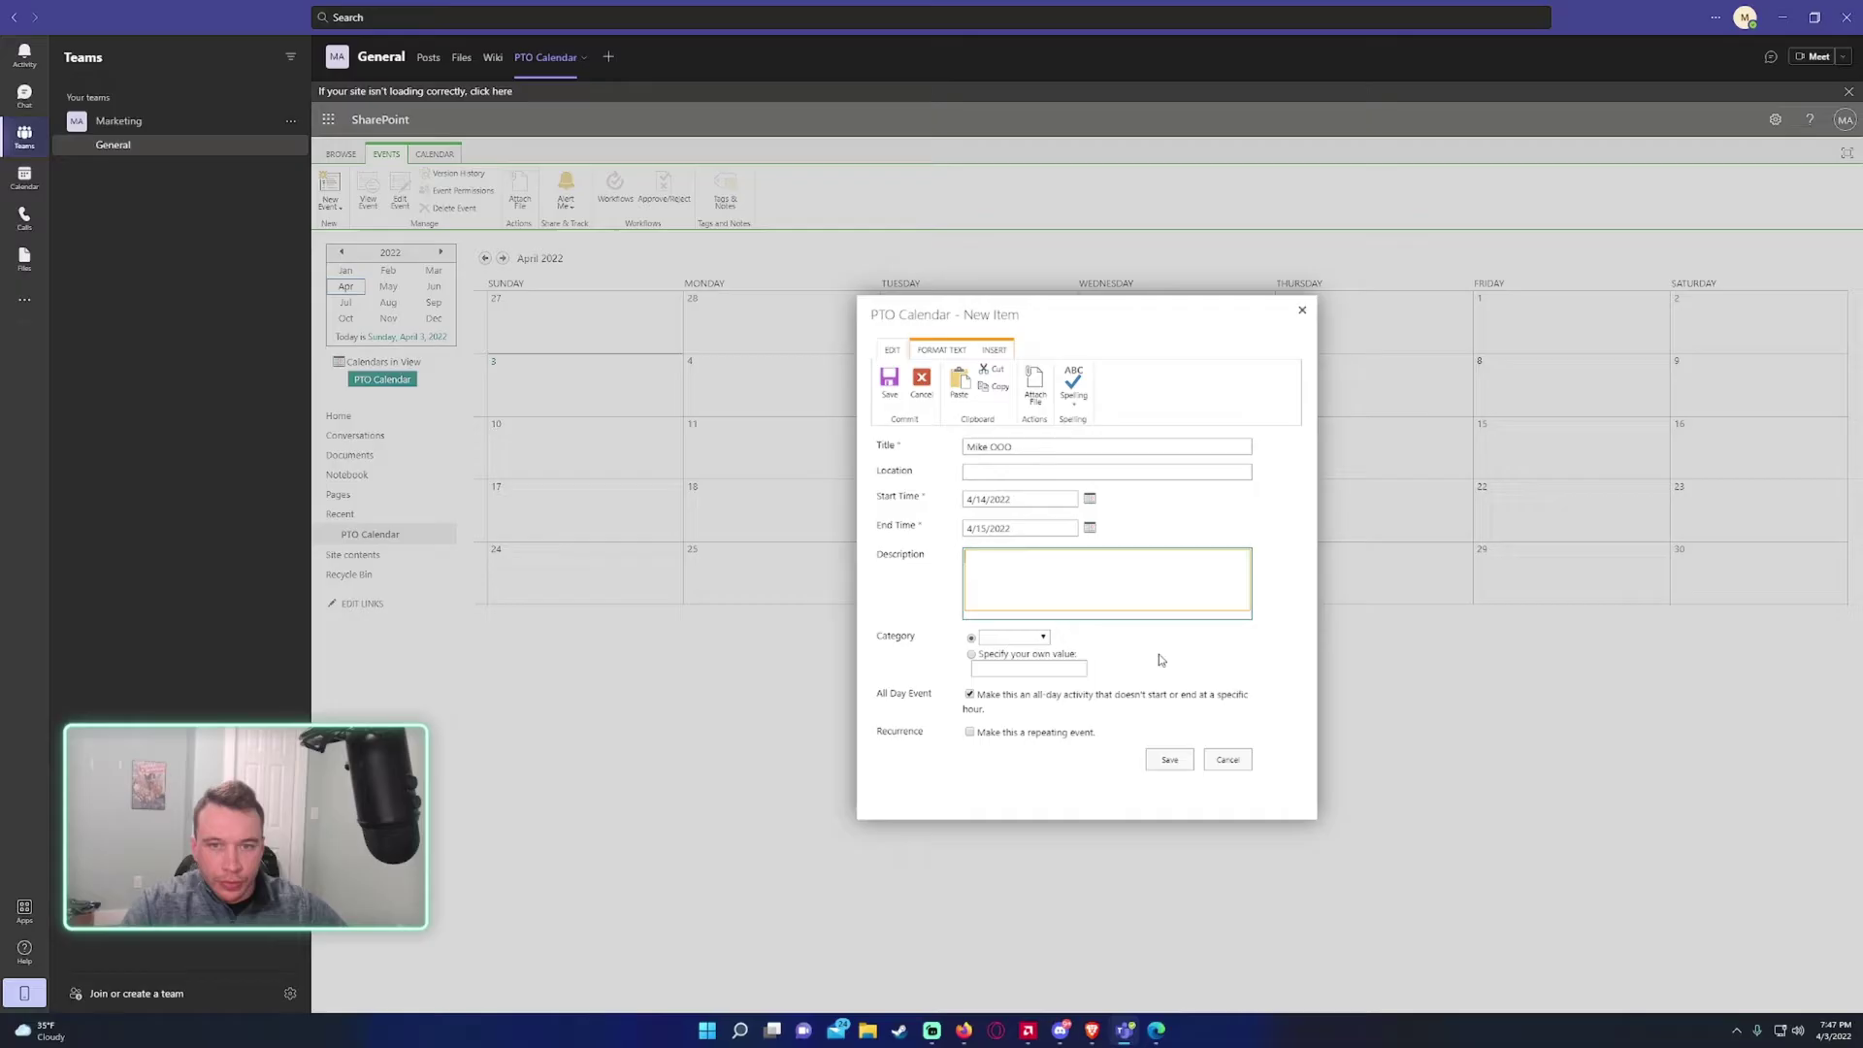
left_click(1171, 759)
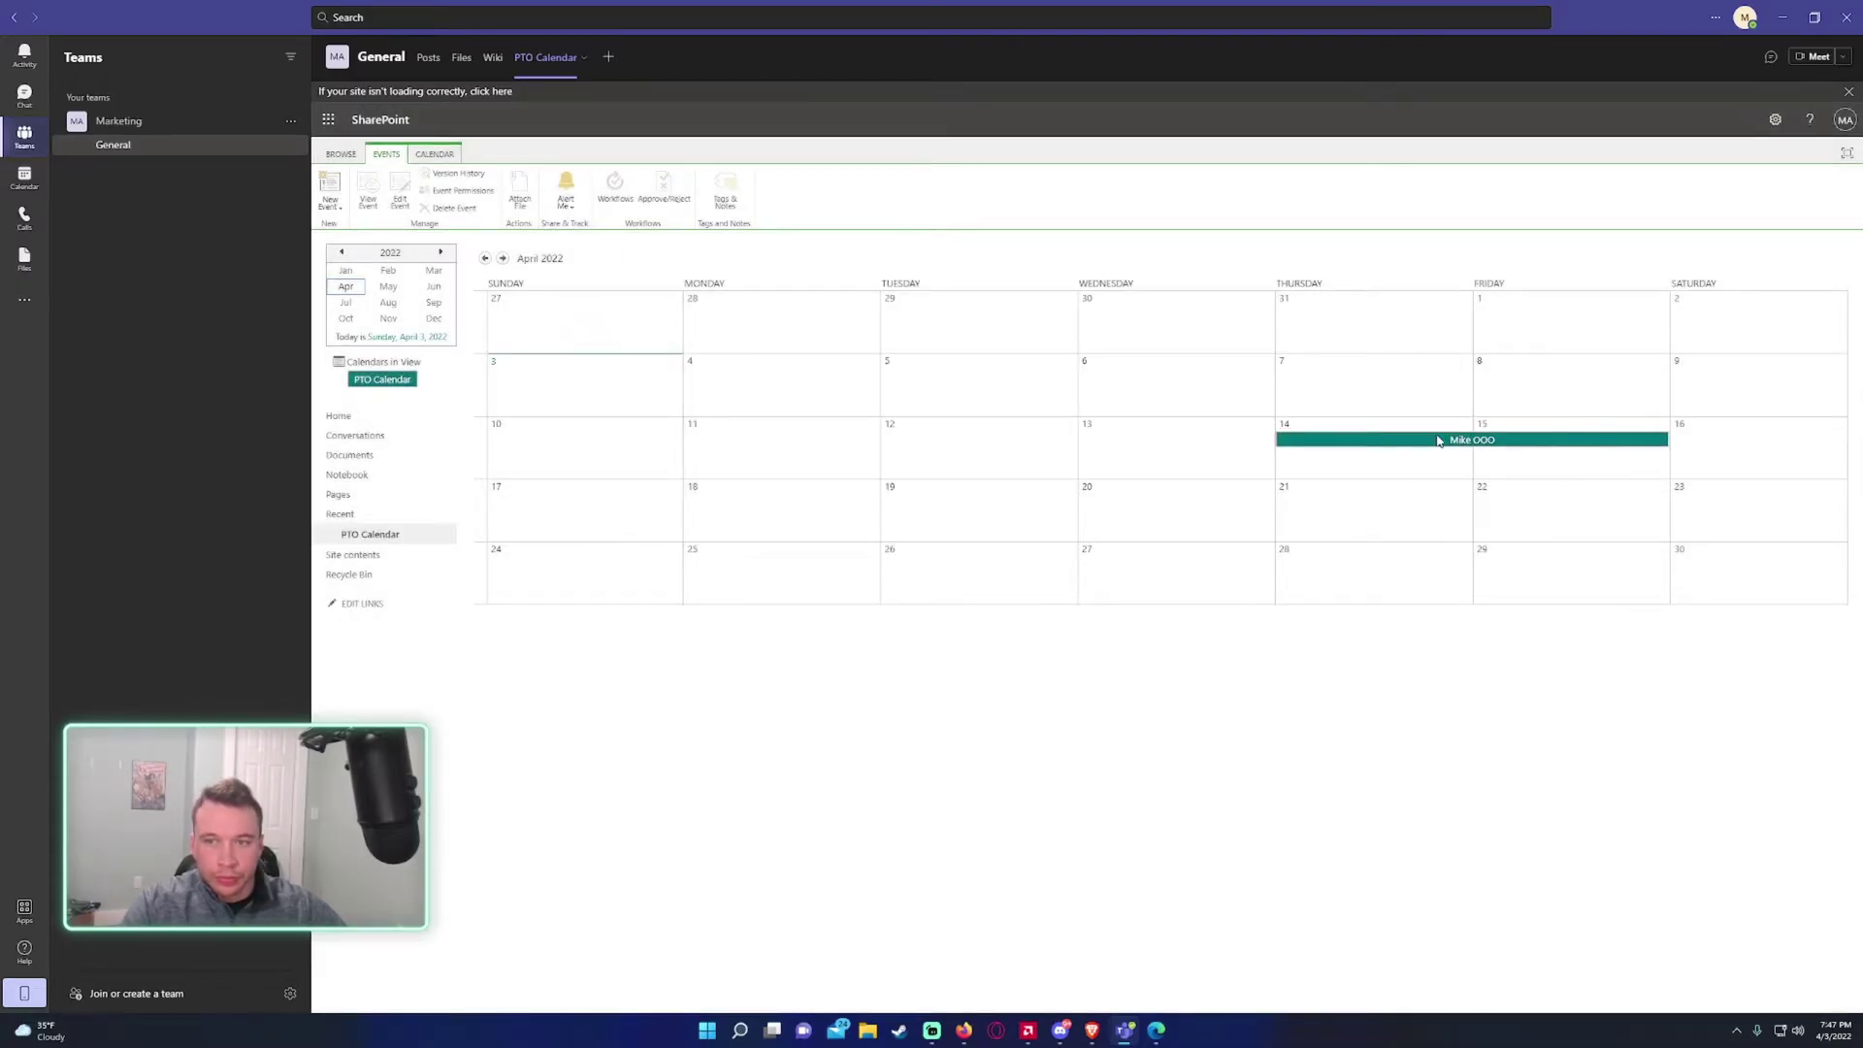
Create an all-day event from 4/13/2022 to 4/15/2022, titled with a second employee's first name followed by "OOO", and save it.
left_click(330, 199)
type("Jen OOO")
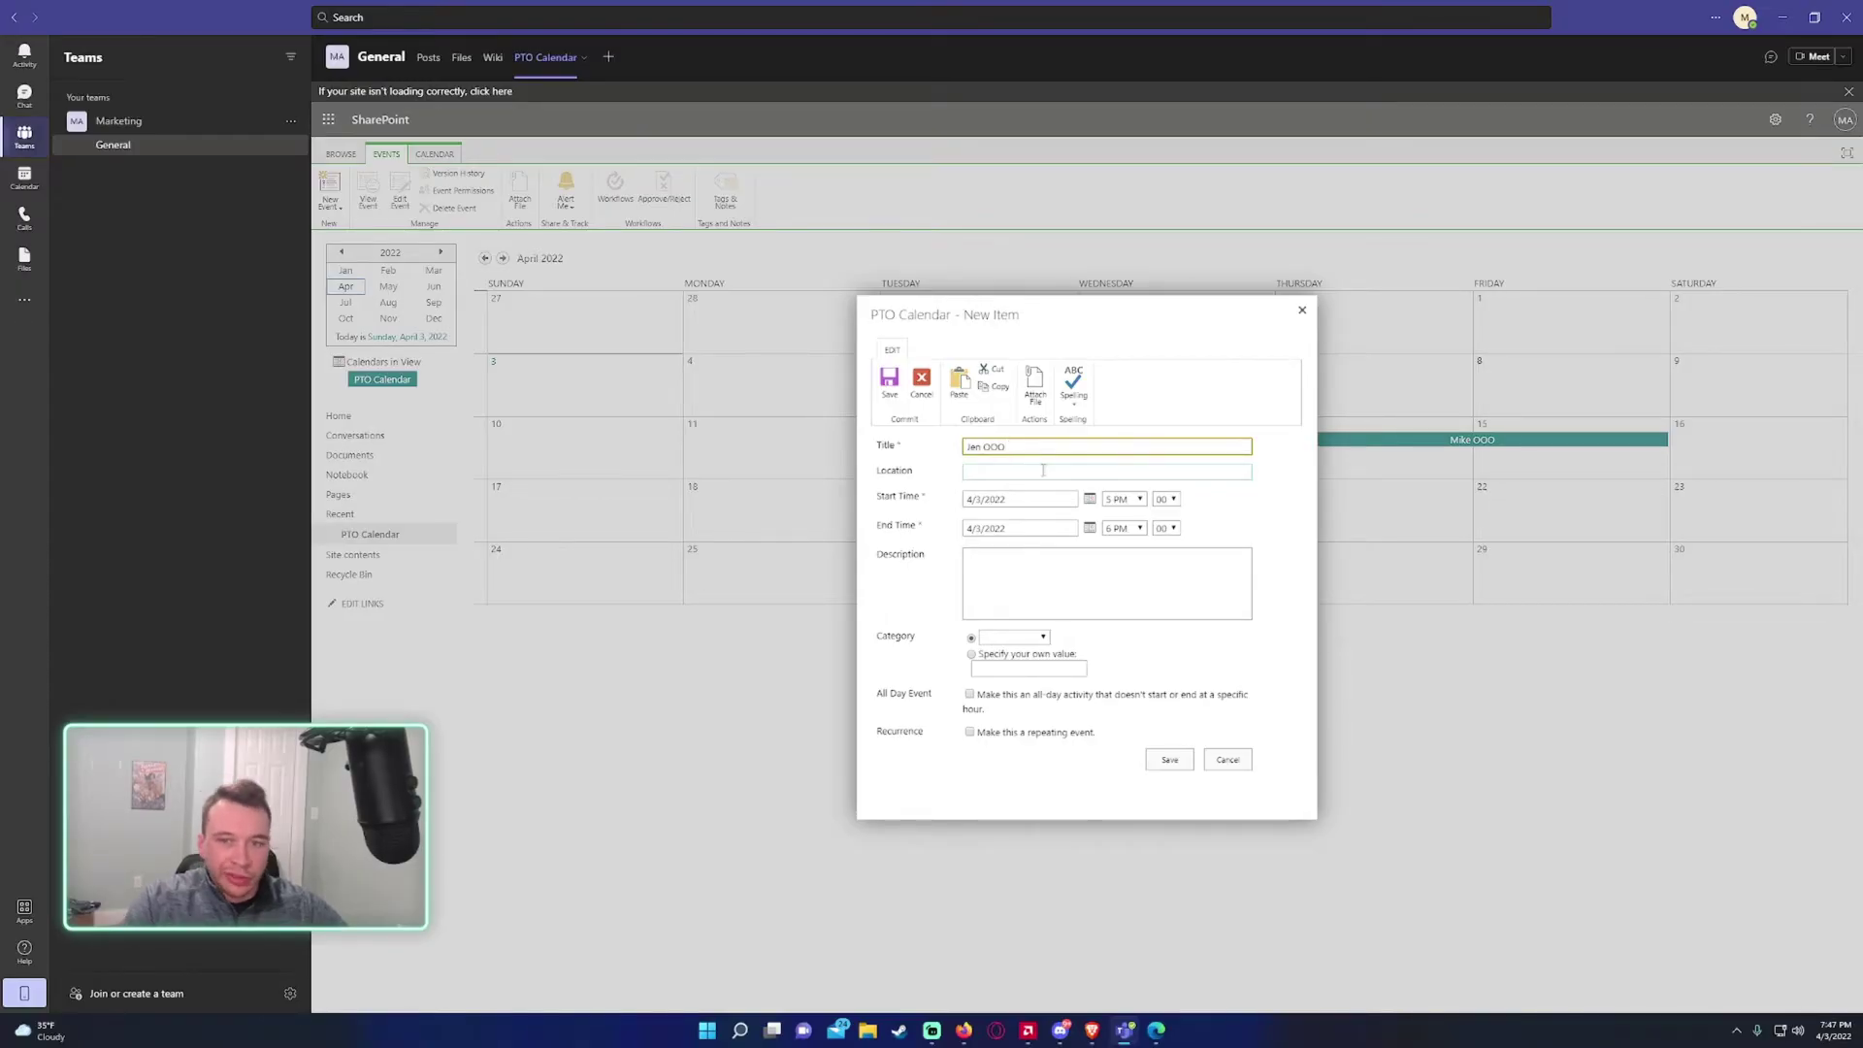
left_click(1090, 499)
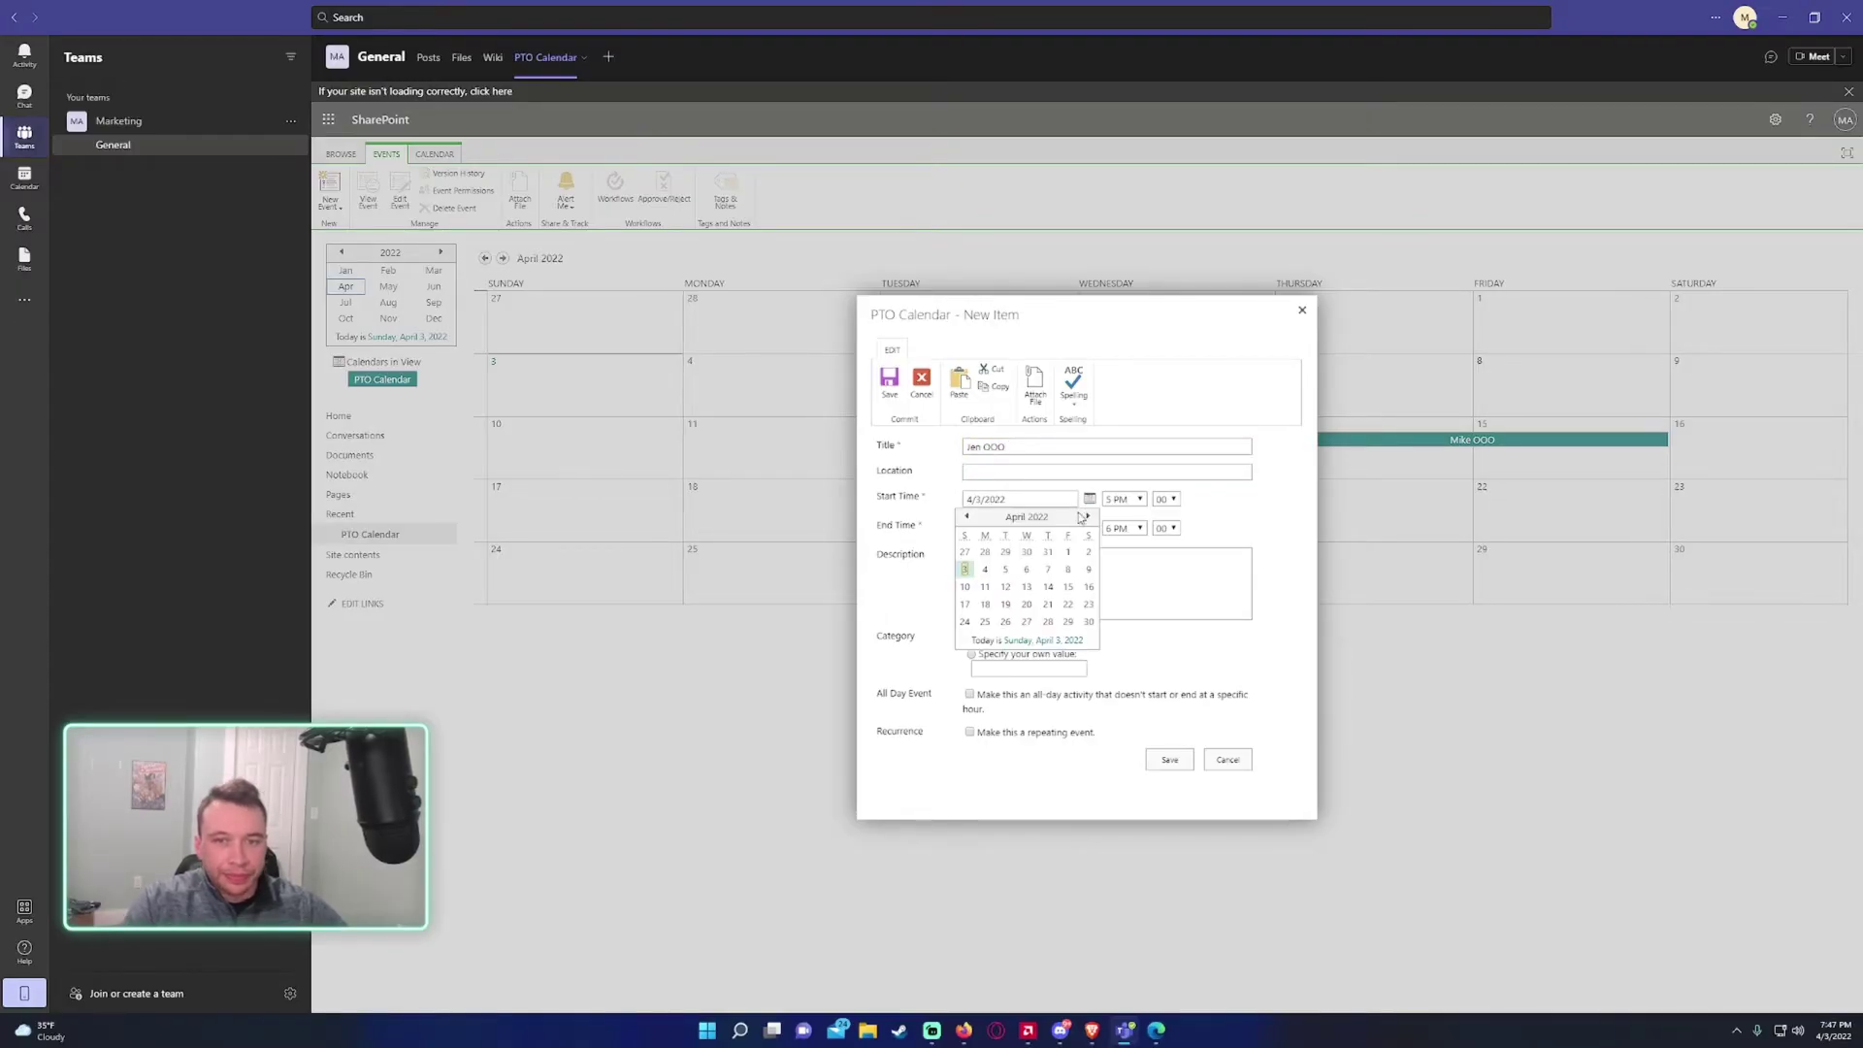
left_click(1026, 588)
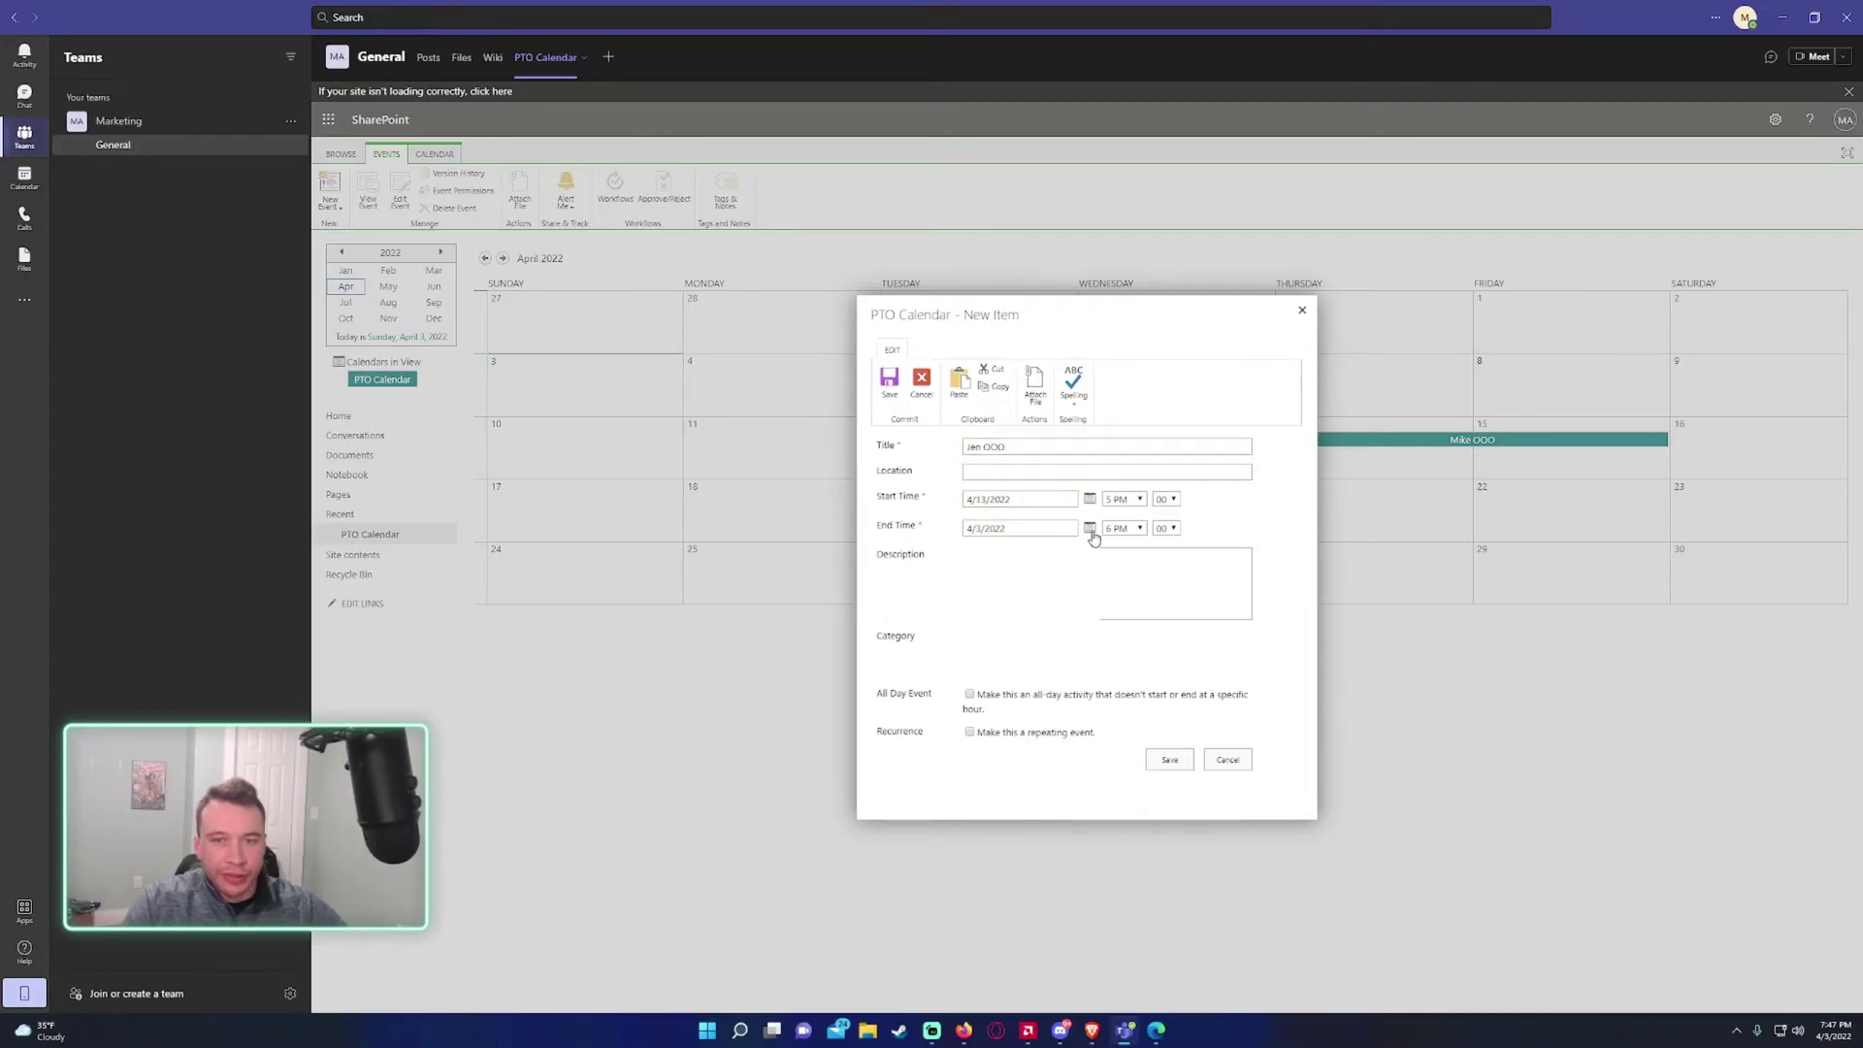
left_click(1091, 530)
left_click(1068, 616)
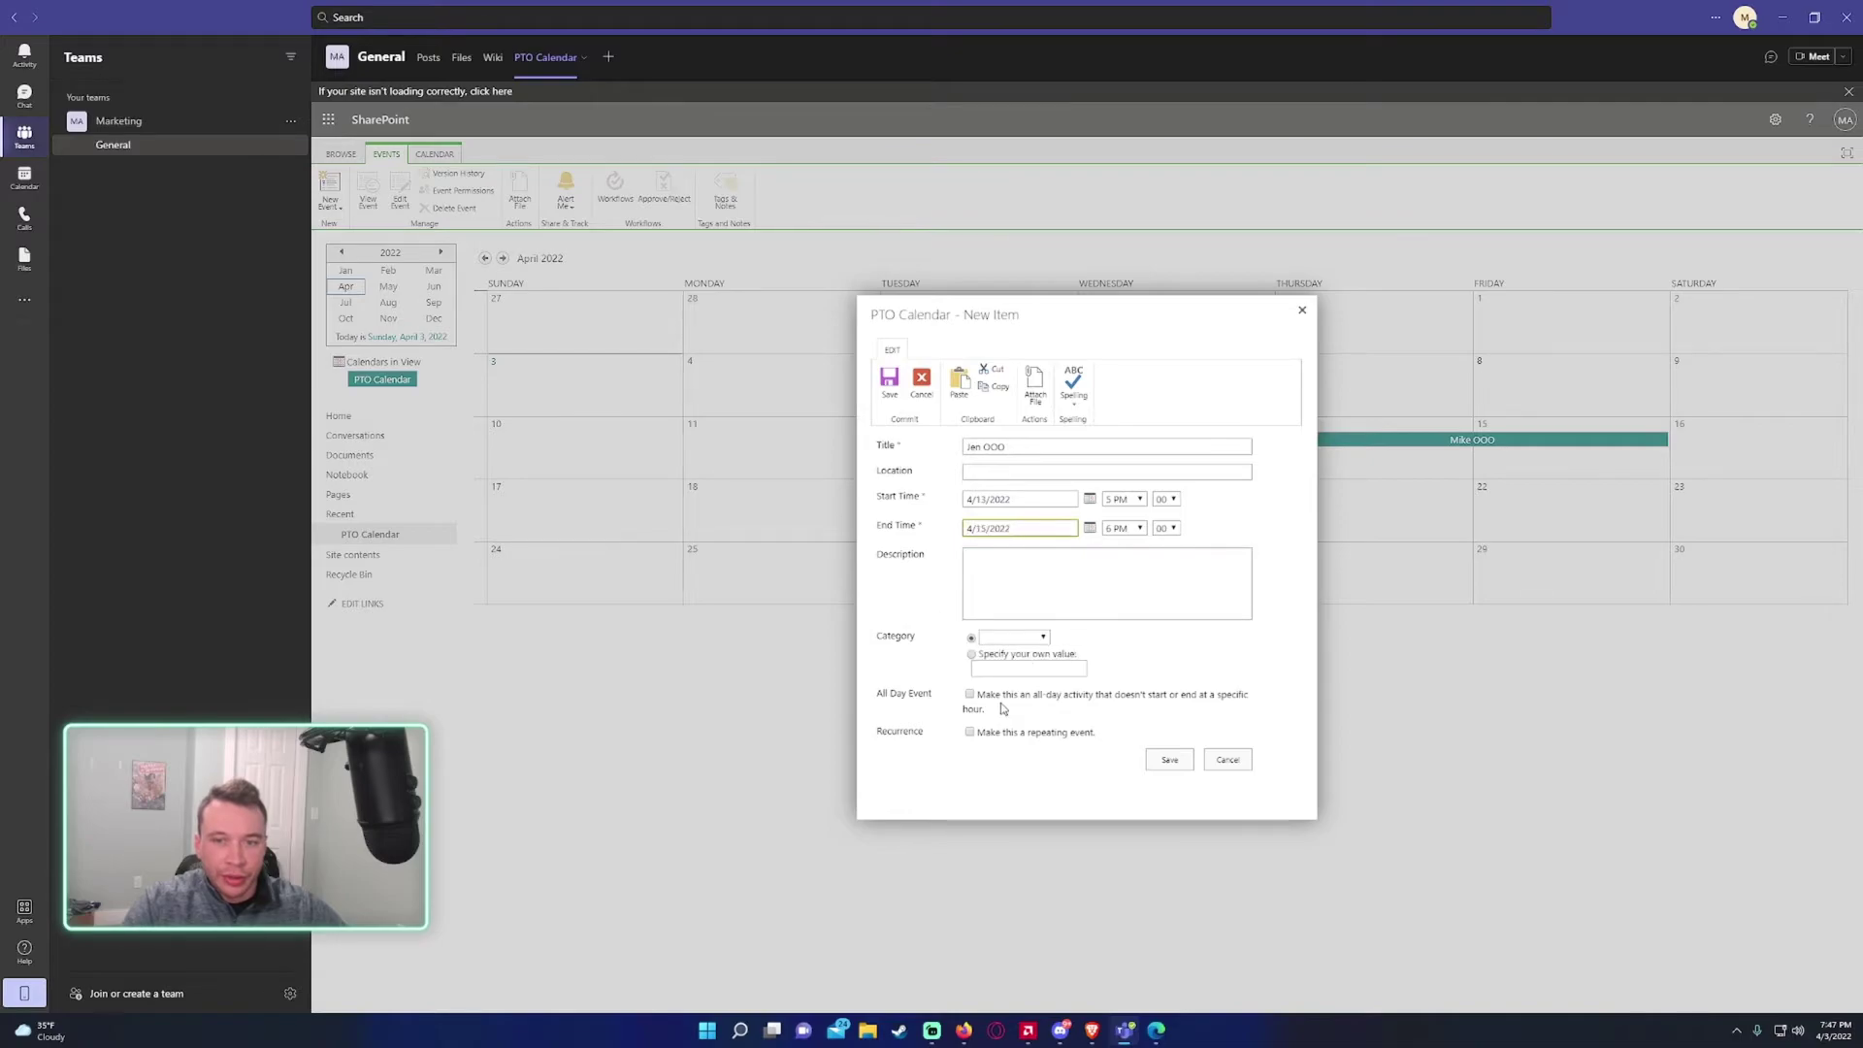
left_click(969, 694)
left_click(1170, 759)
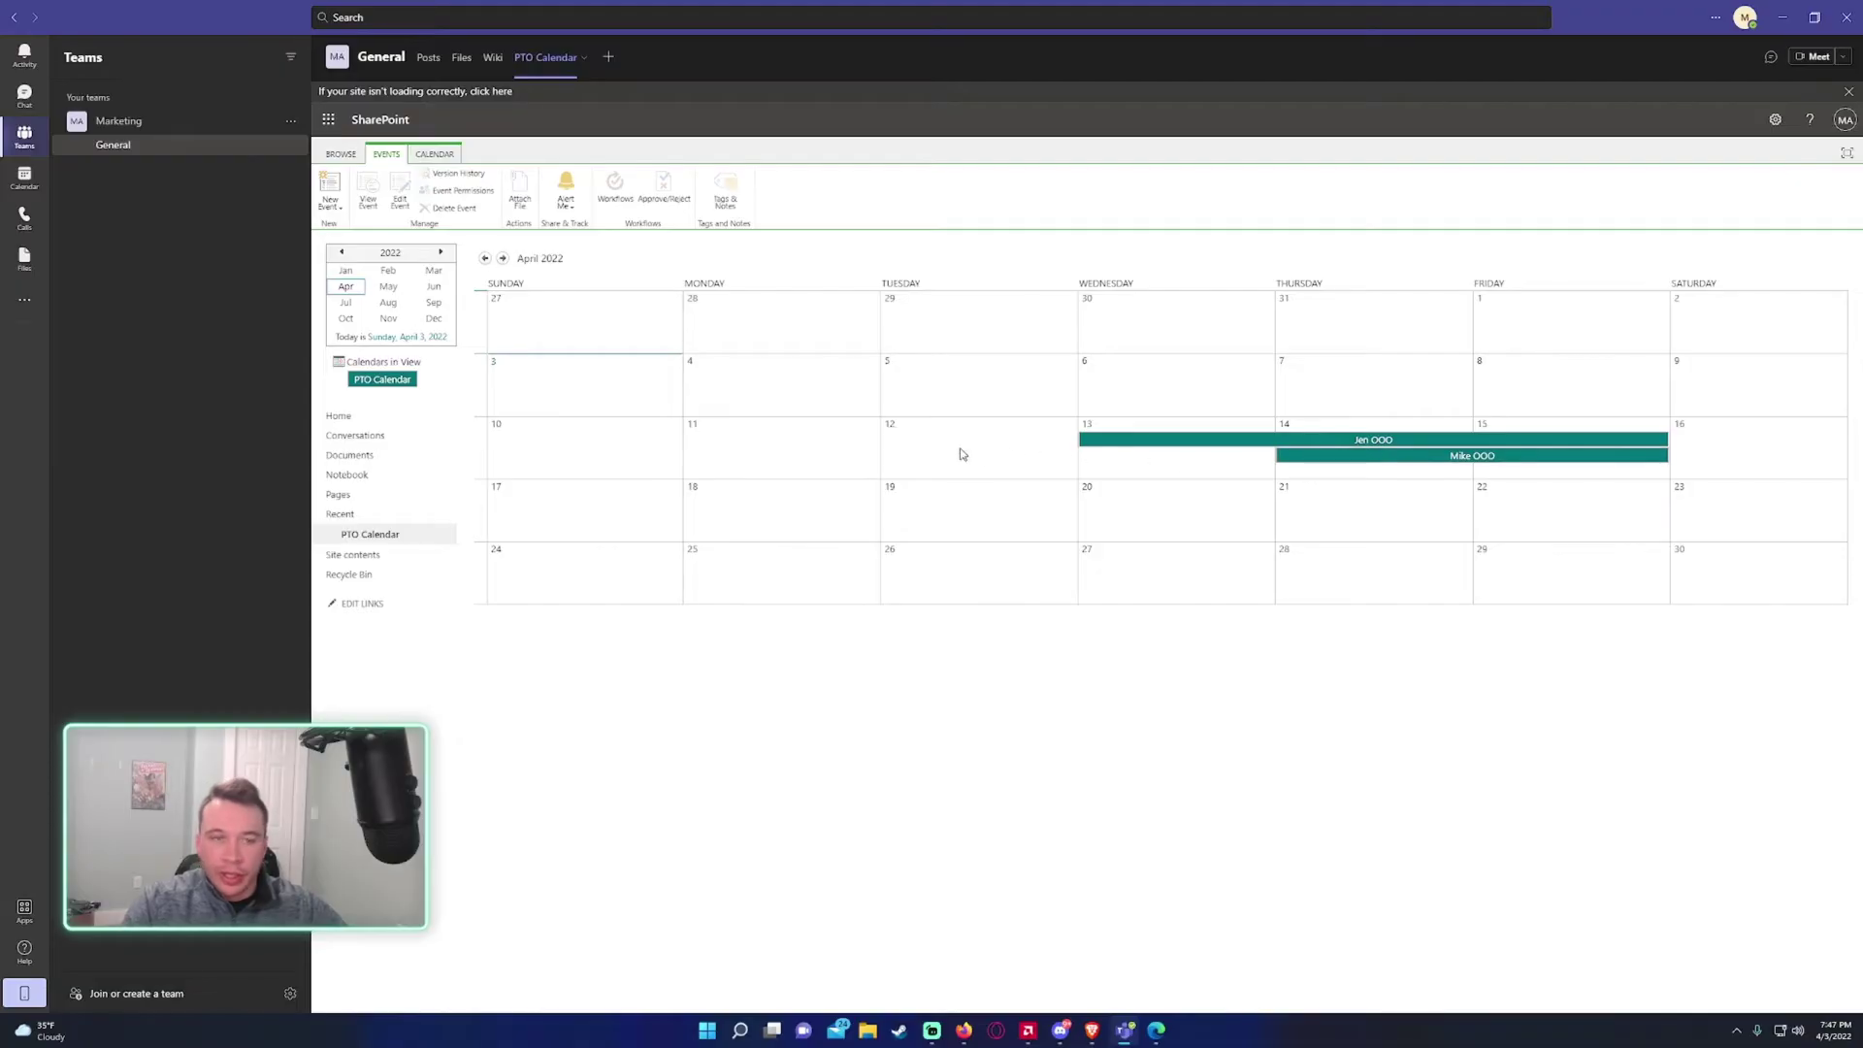
Review the calendar's connect and export options and the event management commands.
left_click(433, 156)
left_click(387, 157)
left_click(419, 159)
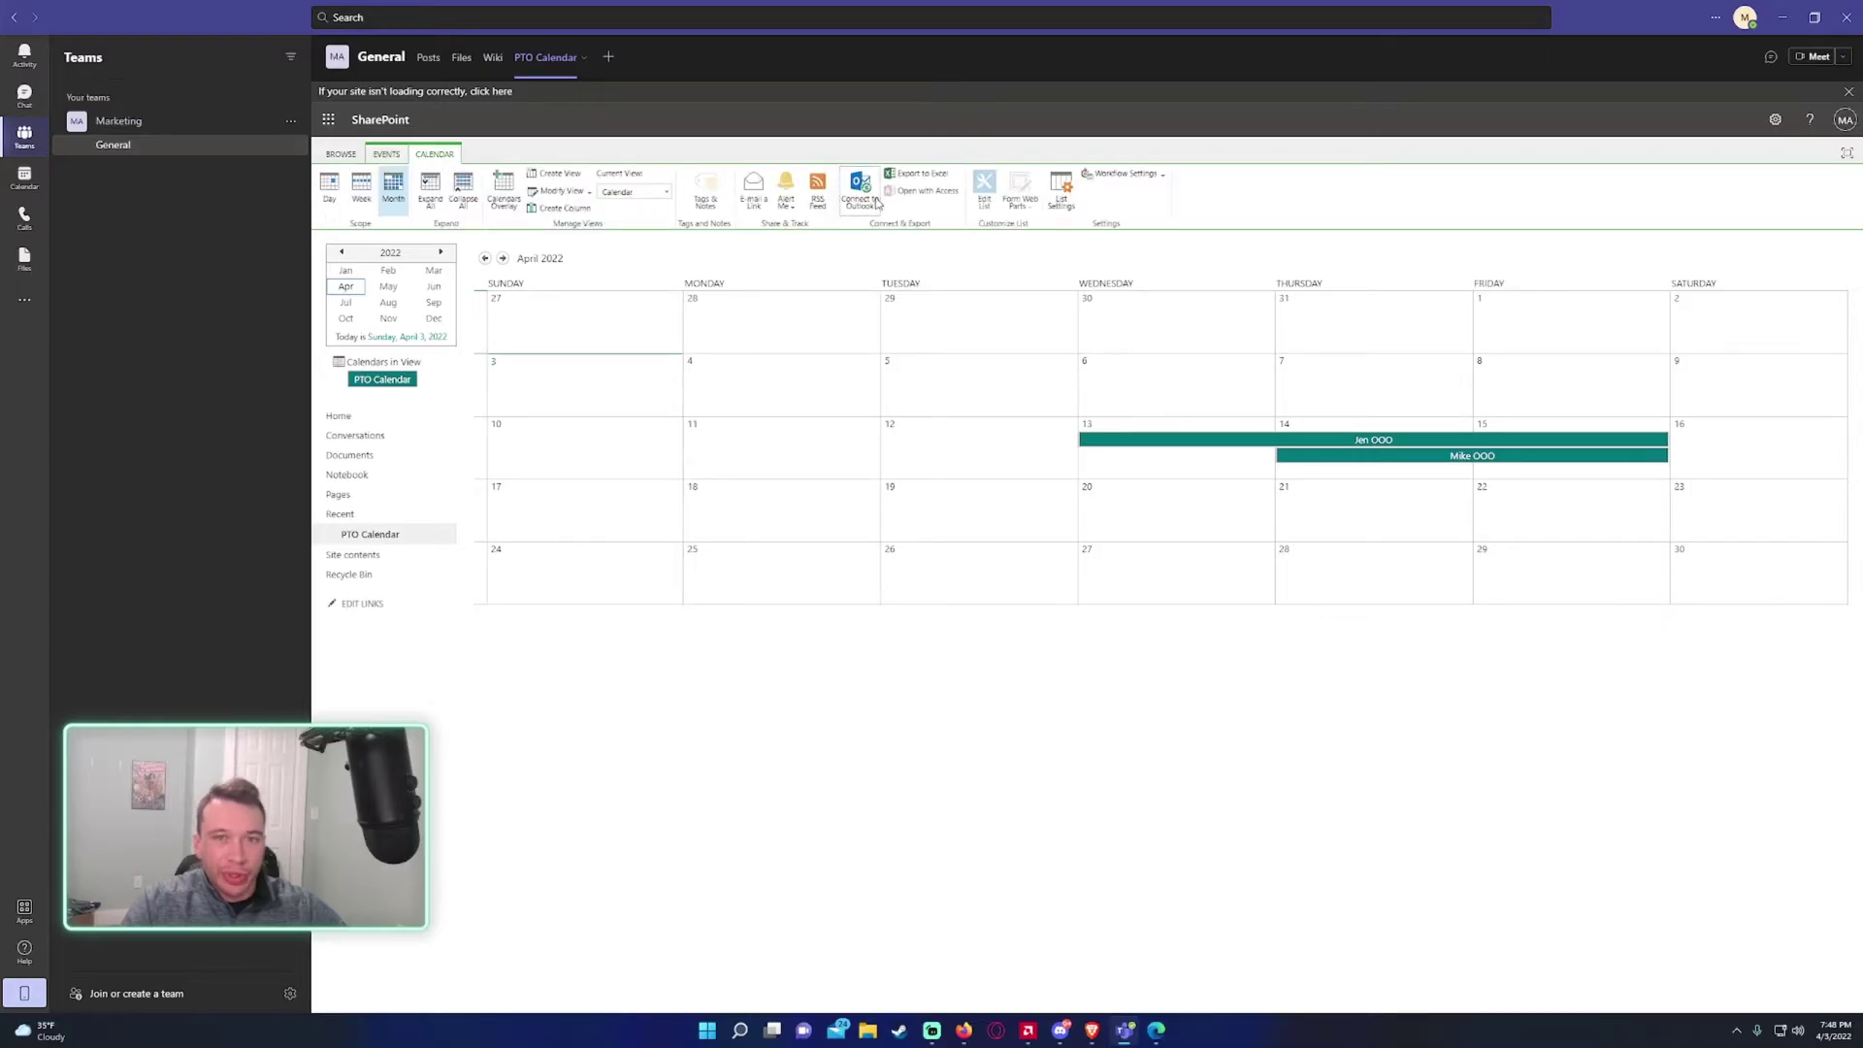
left_click(387, 155)
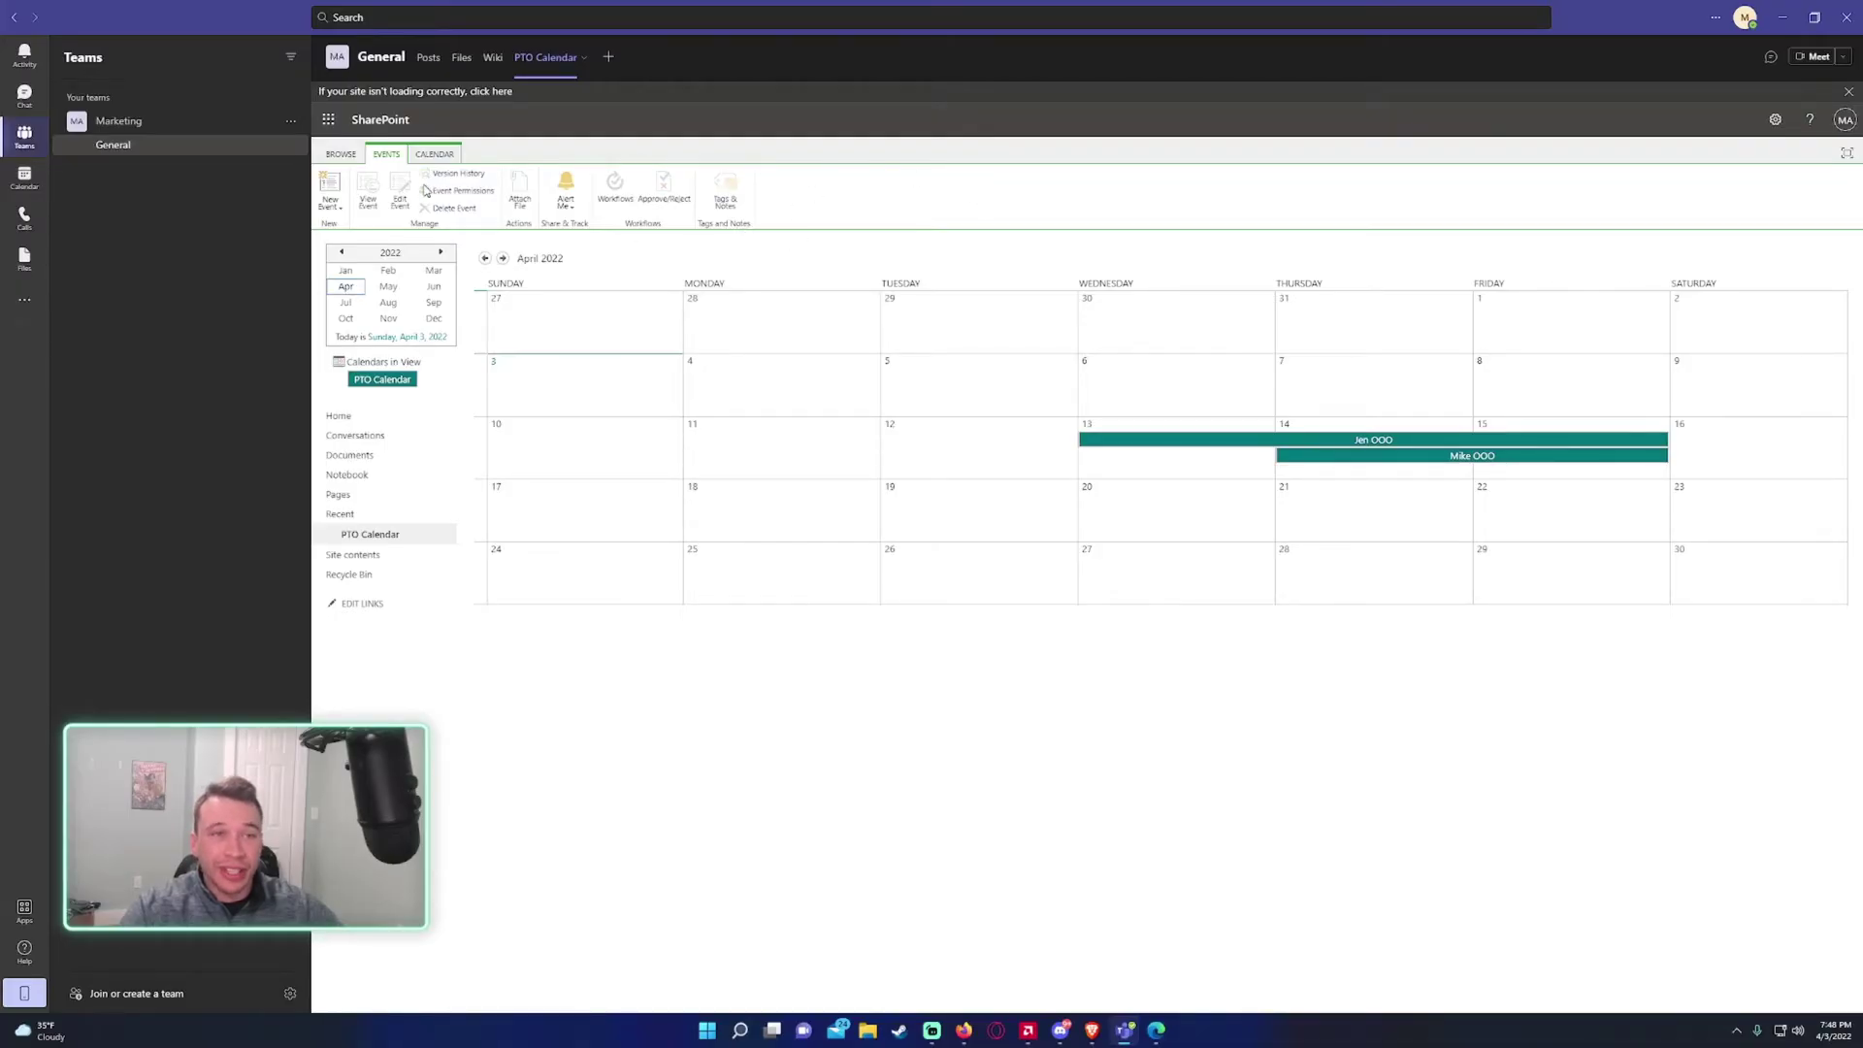
left_click(341, 154)
left_click(386, 154)
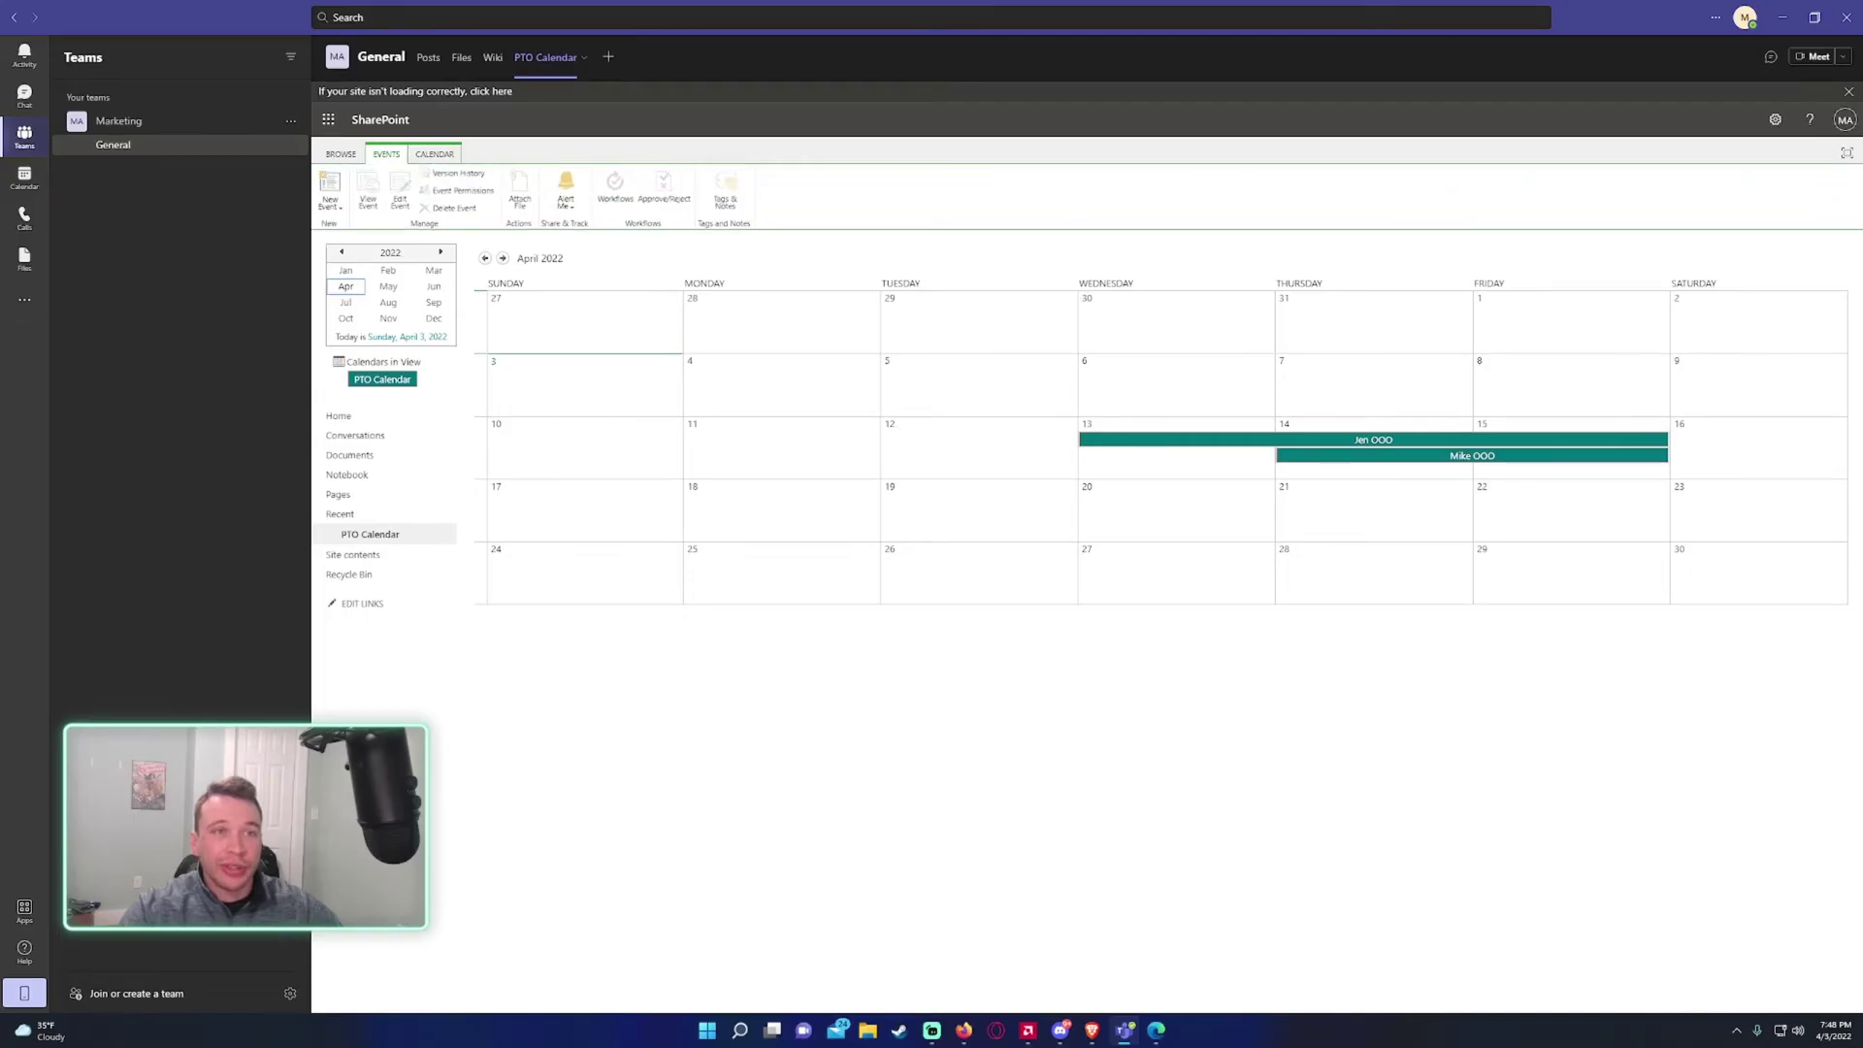
Look at the Marketing team's member list, then return to the PTO Calendar in the General channel.
left_click(429, 58)
left_click(290, 121)
left_click(357, 194)
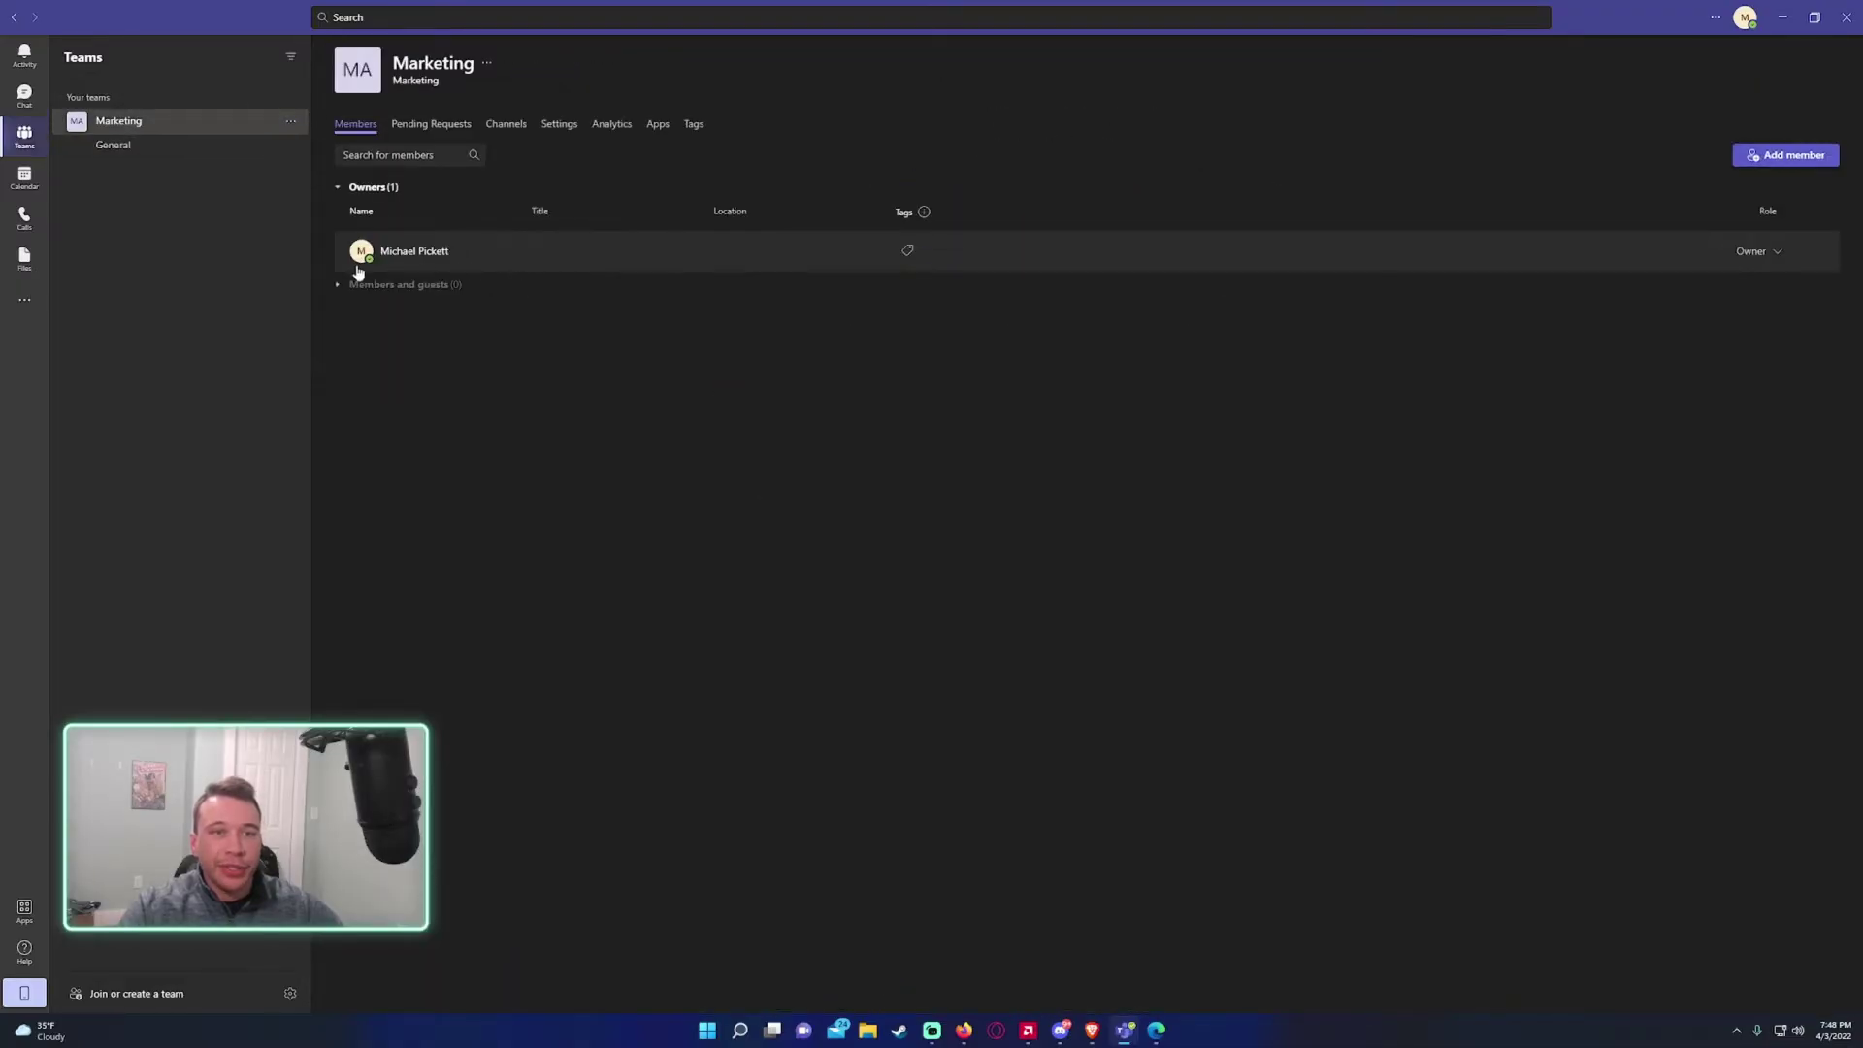
left_click(209, 146)
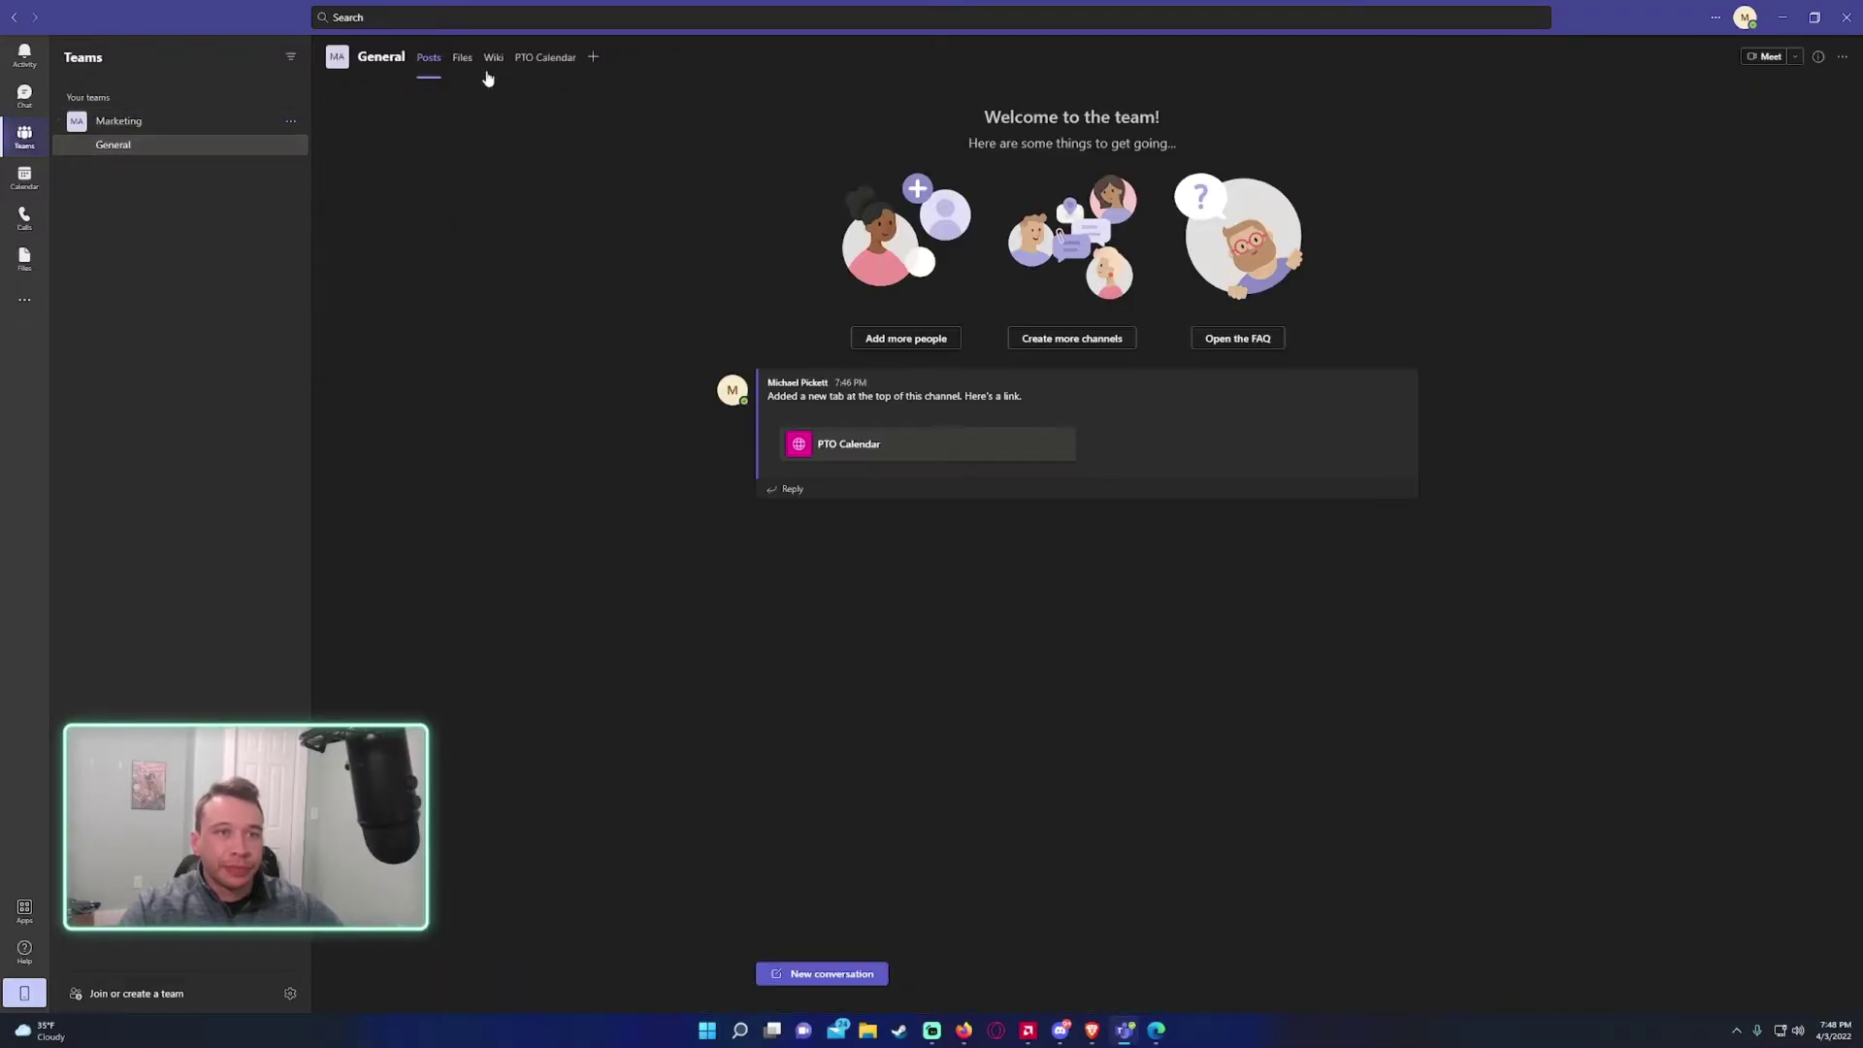
left_click(554, 60)
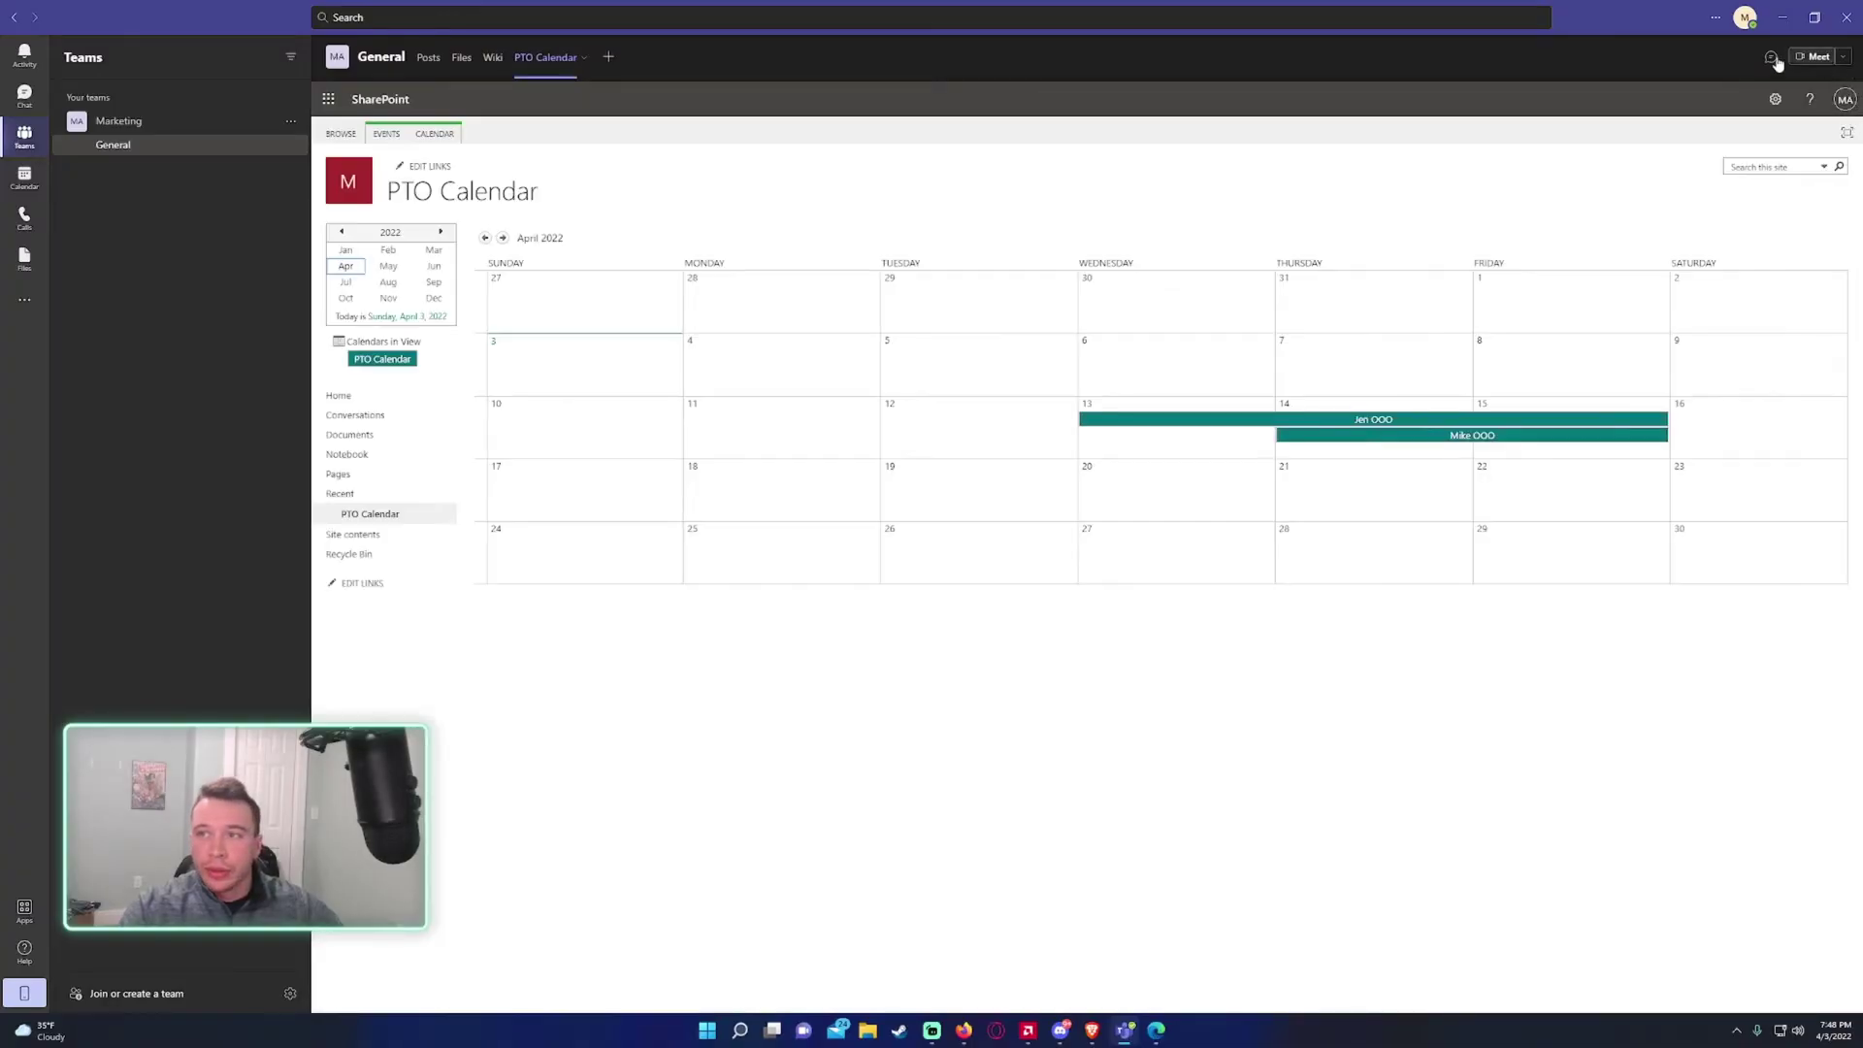
Try to open the General channel in SharePoint from its posts page.
left_click(435, 70)
left_click(1842, 58)
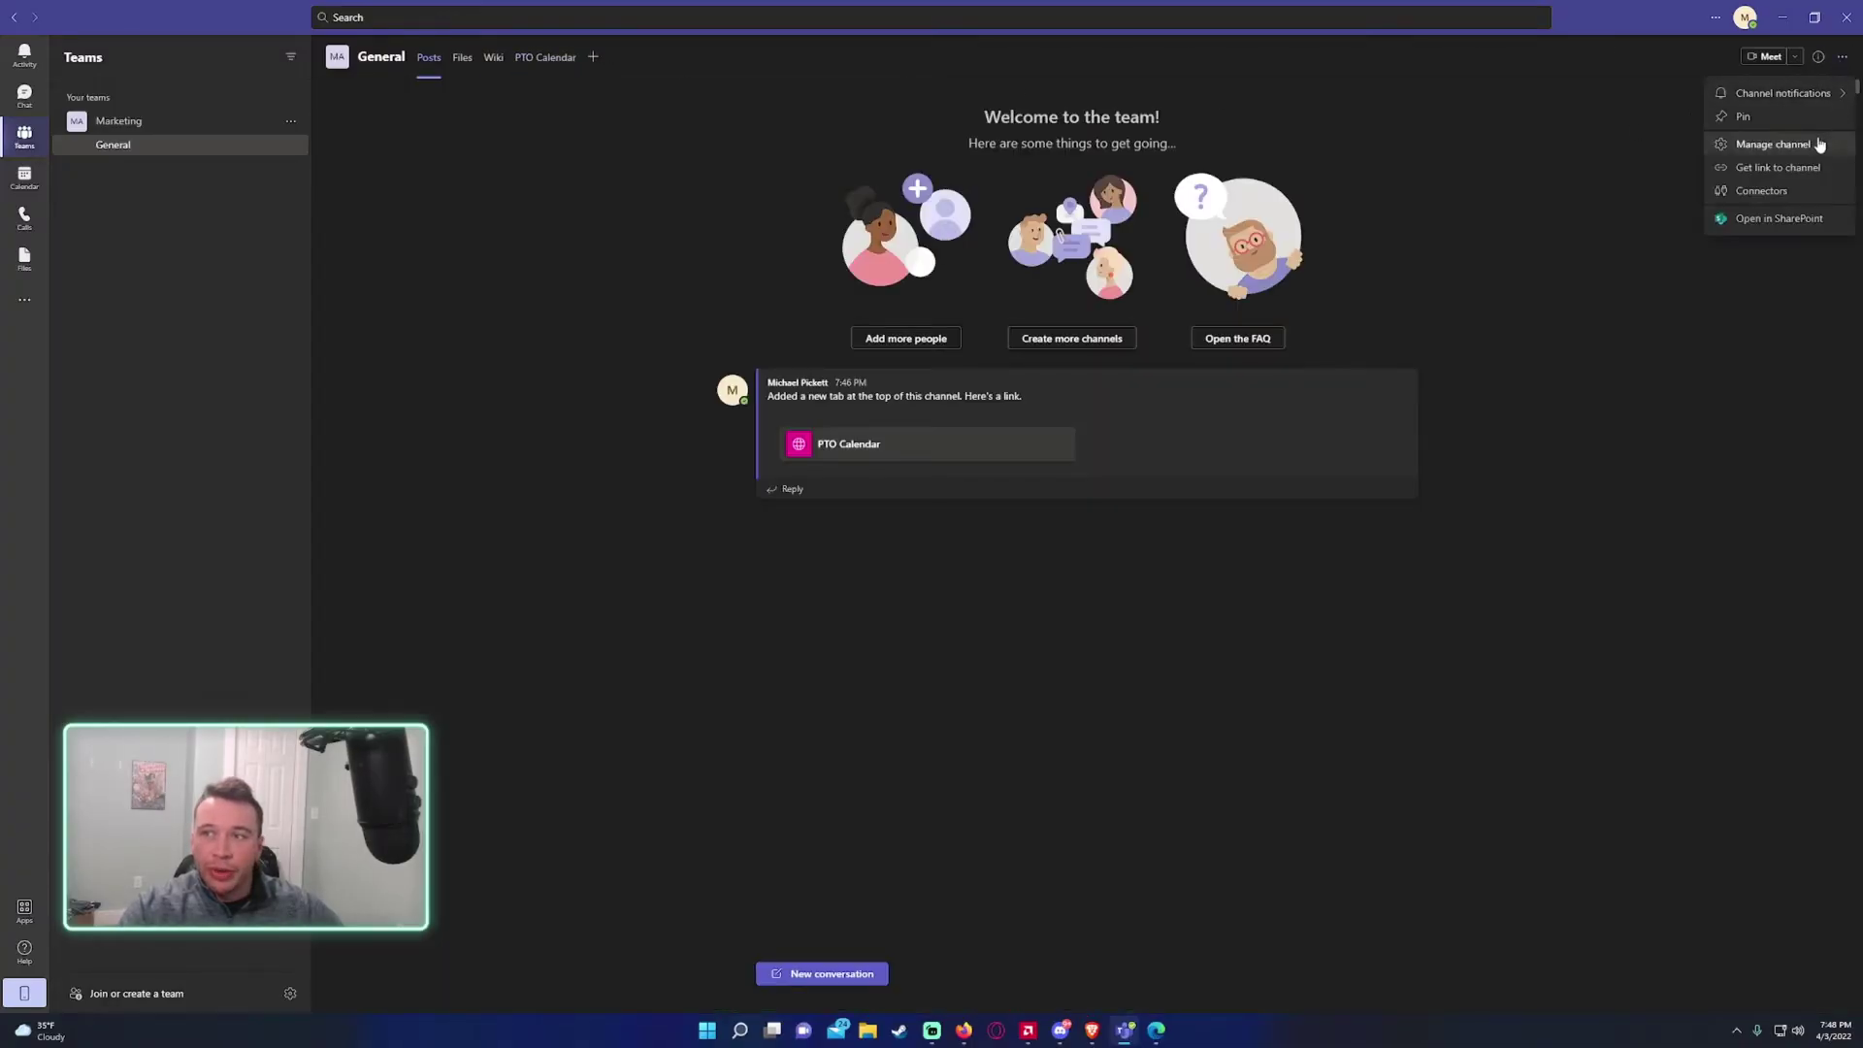
left_click(1780, 218)
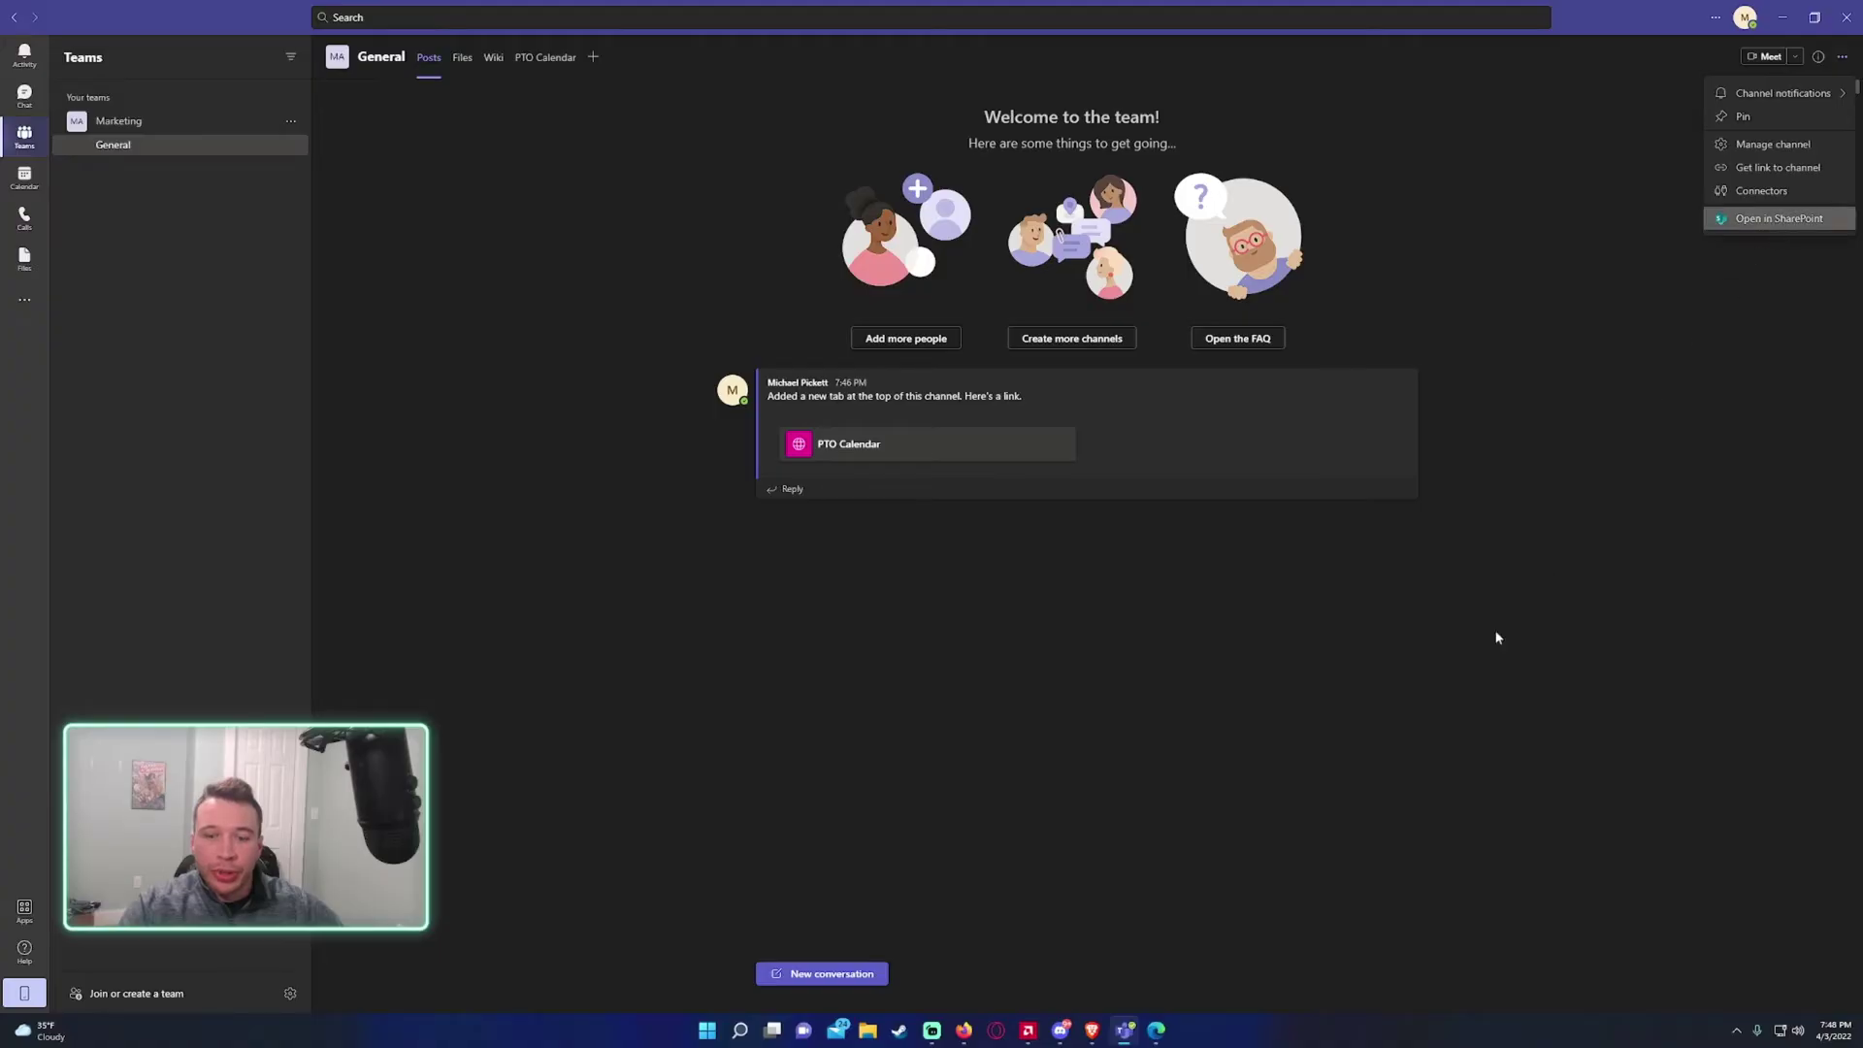
Switch to Microsoft Edge, close the PTO Calendar page and go back to the Marketing site's home page.
left_click(1159, 1030)
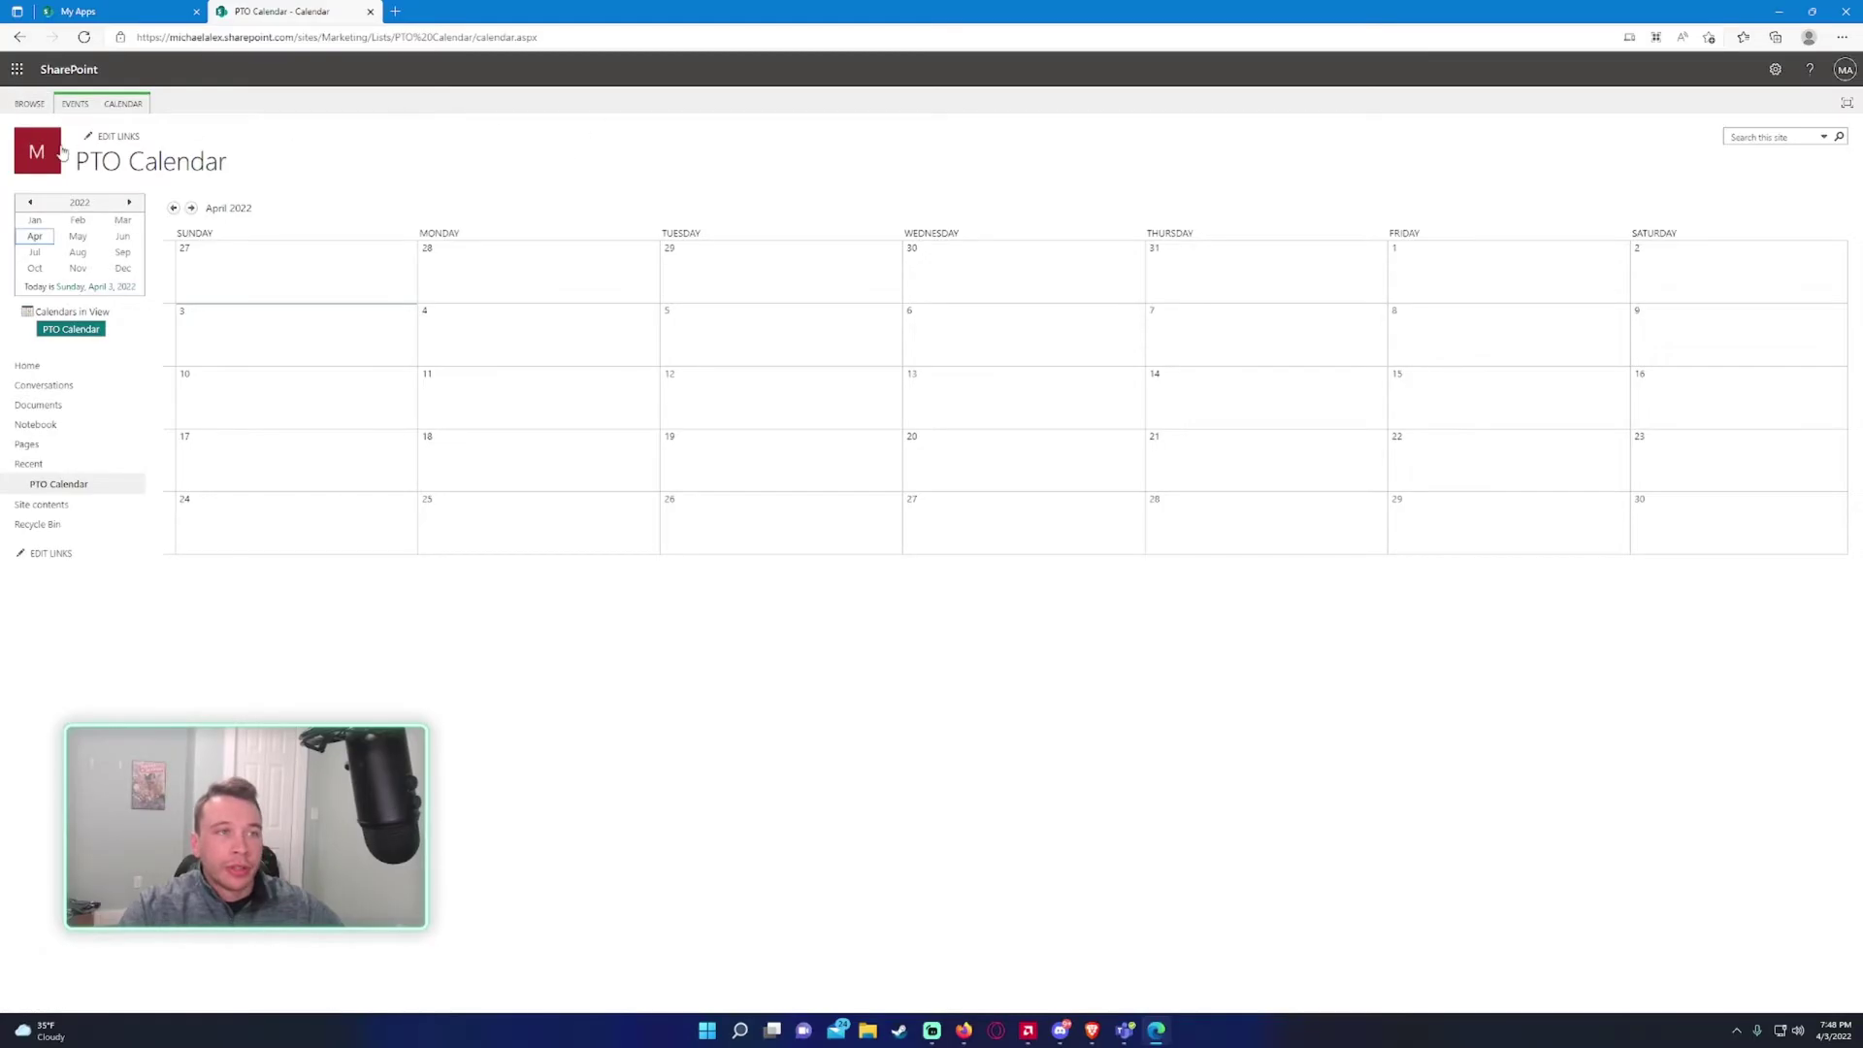
left_click(19, 37)
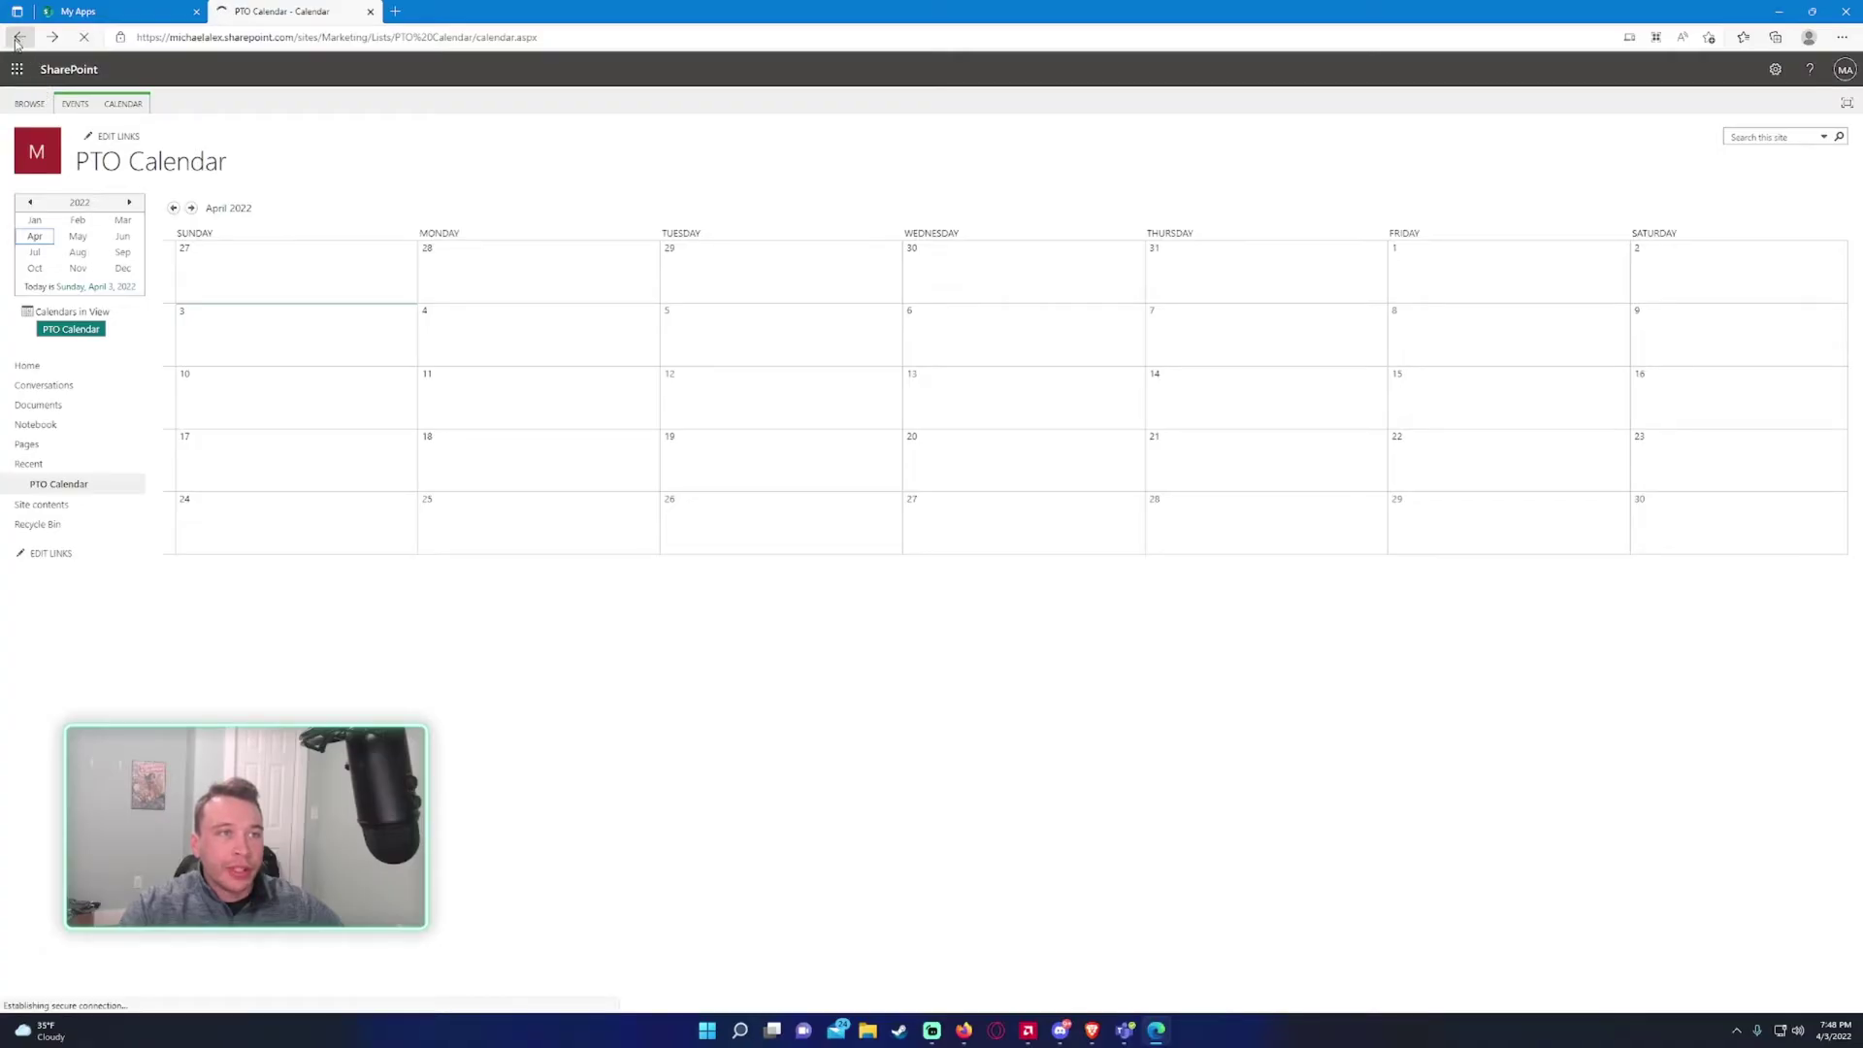
left_click(370, 11)
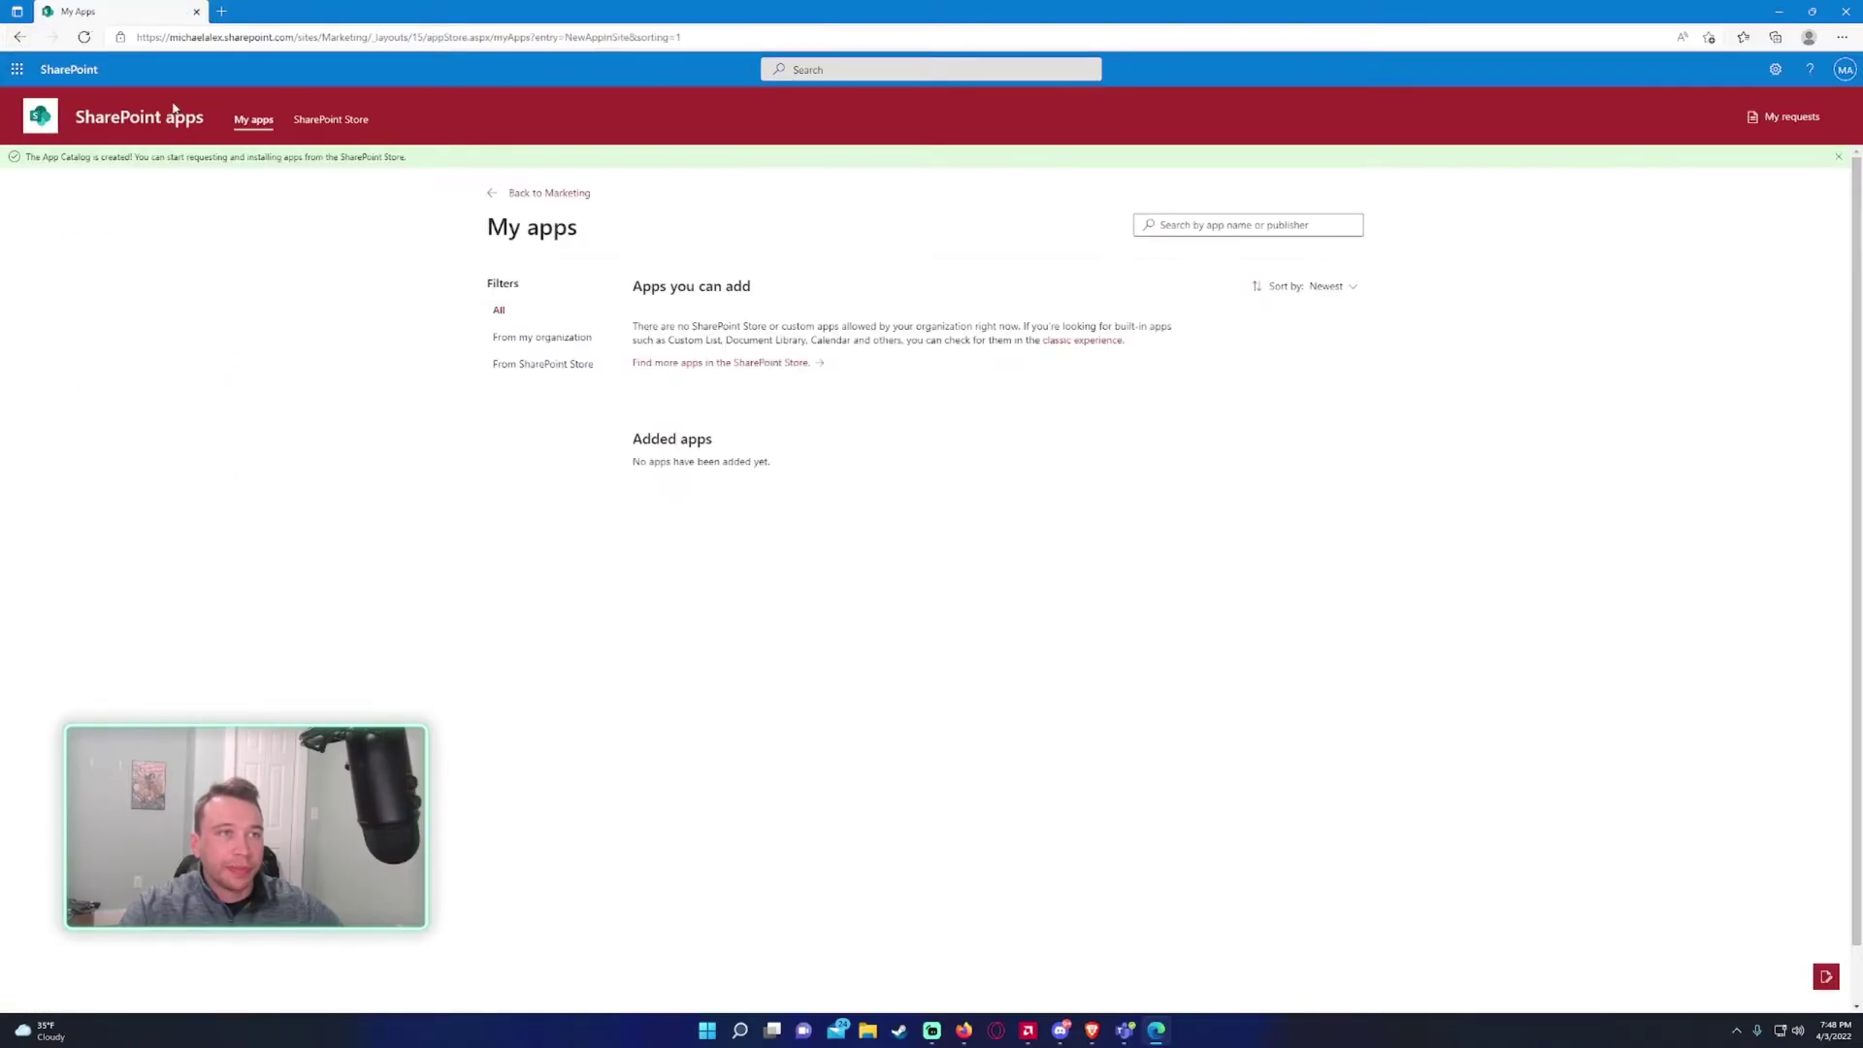
left_click(20, 38)
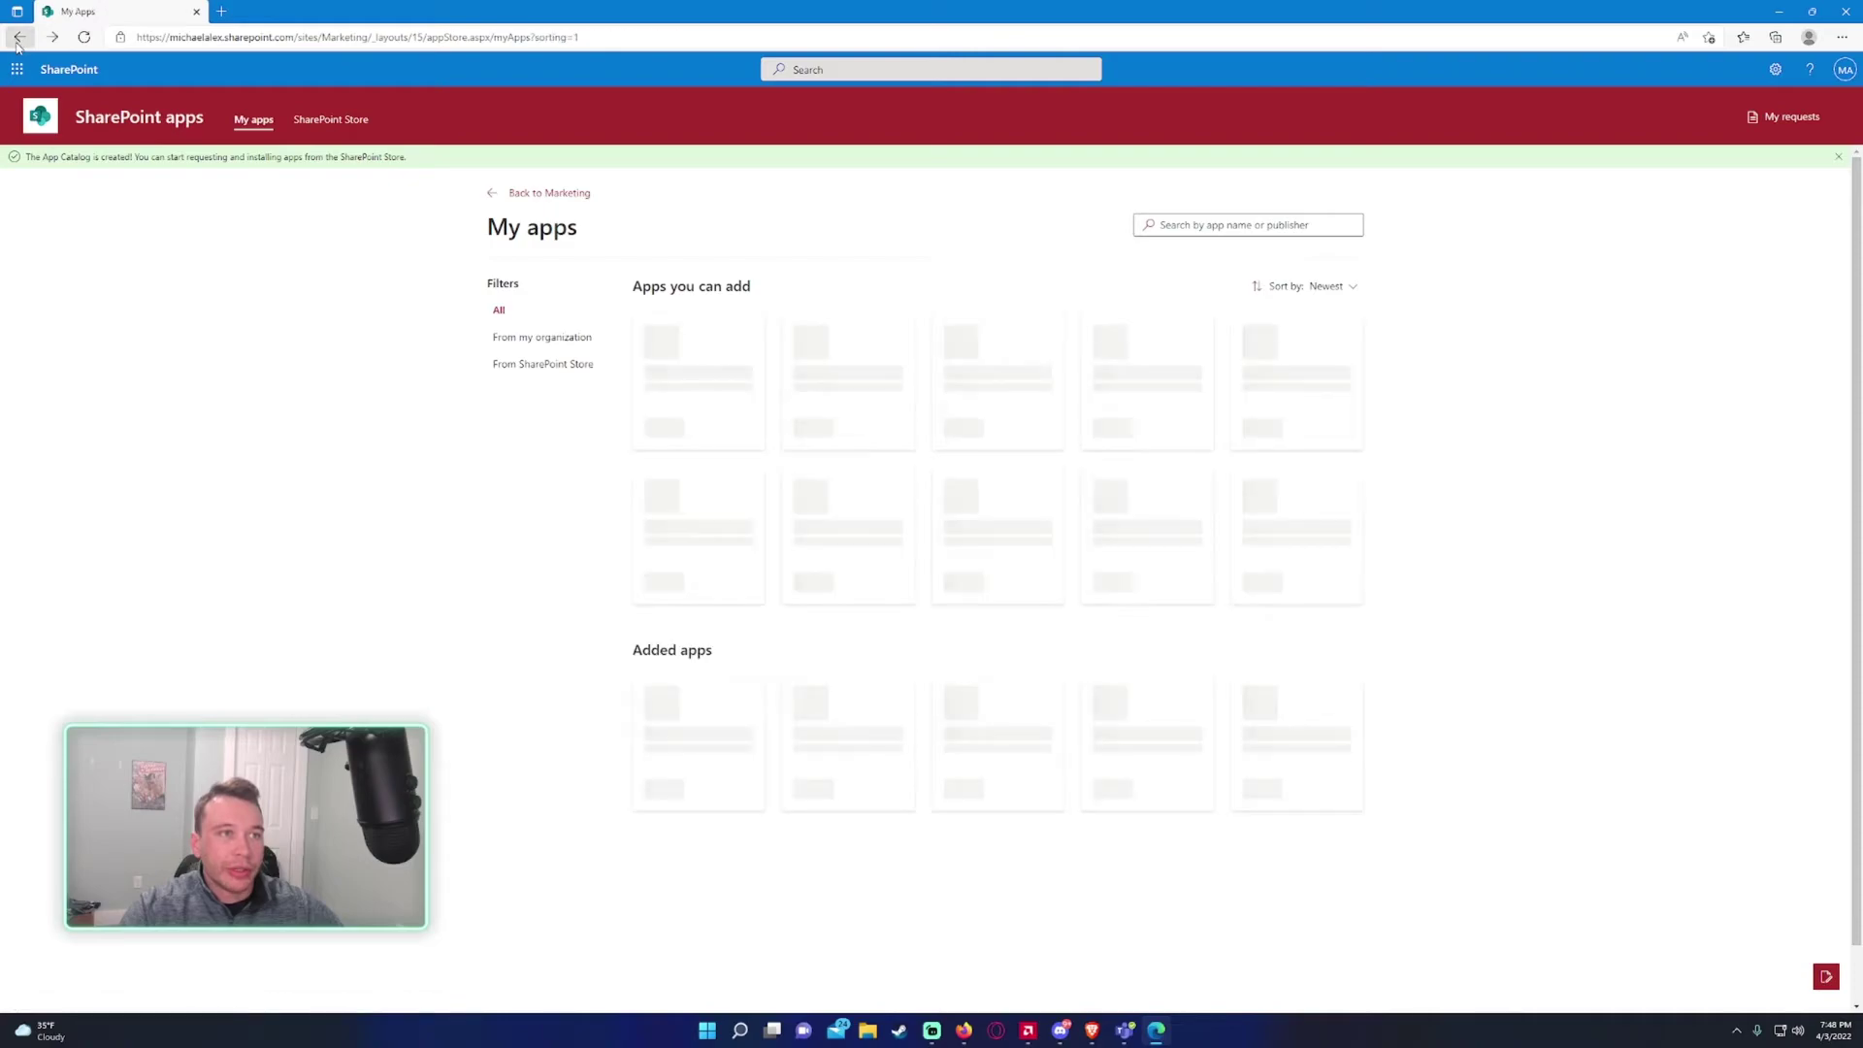
left_click(18, 39)
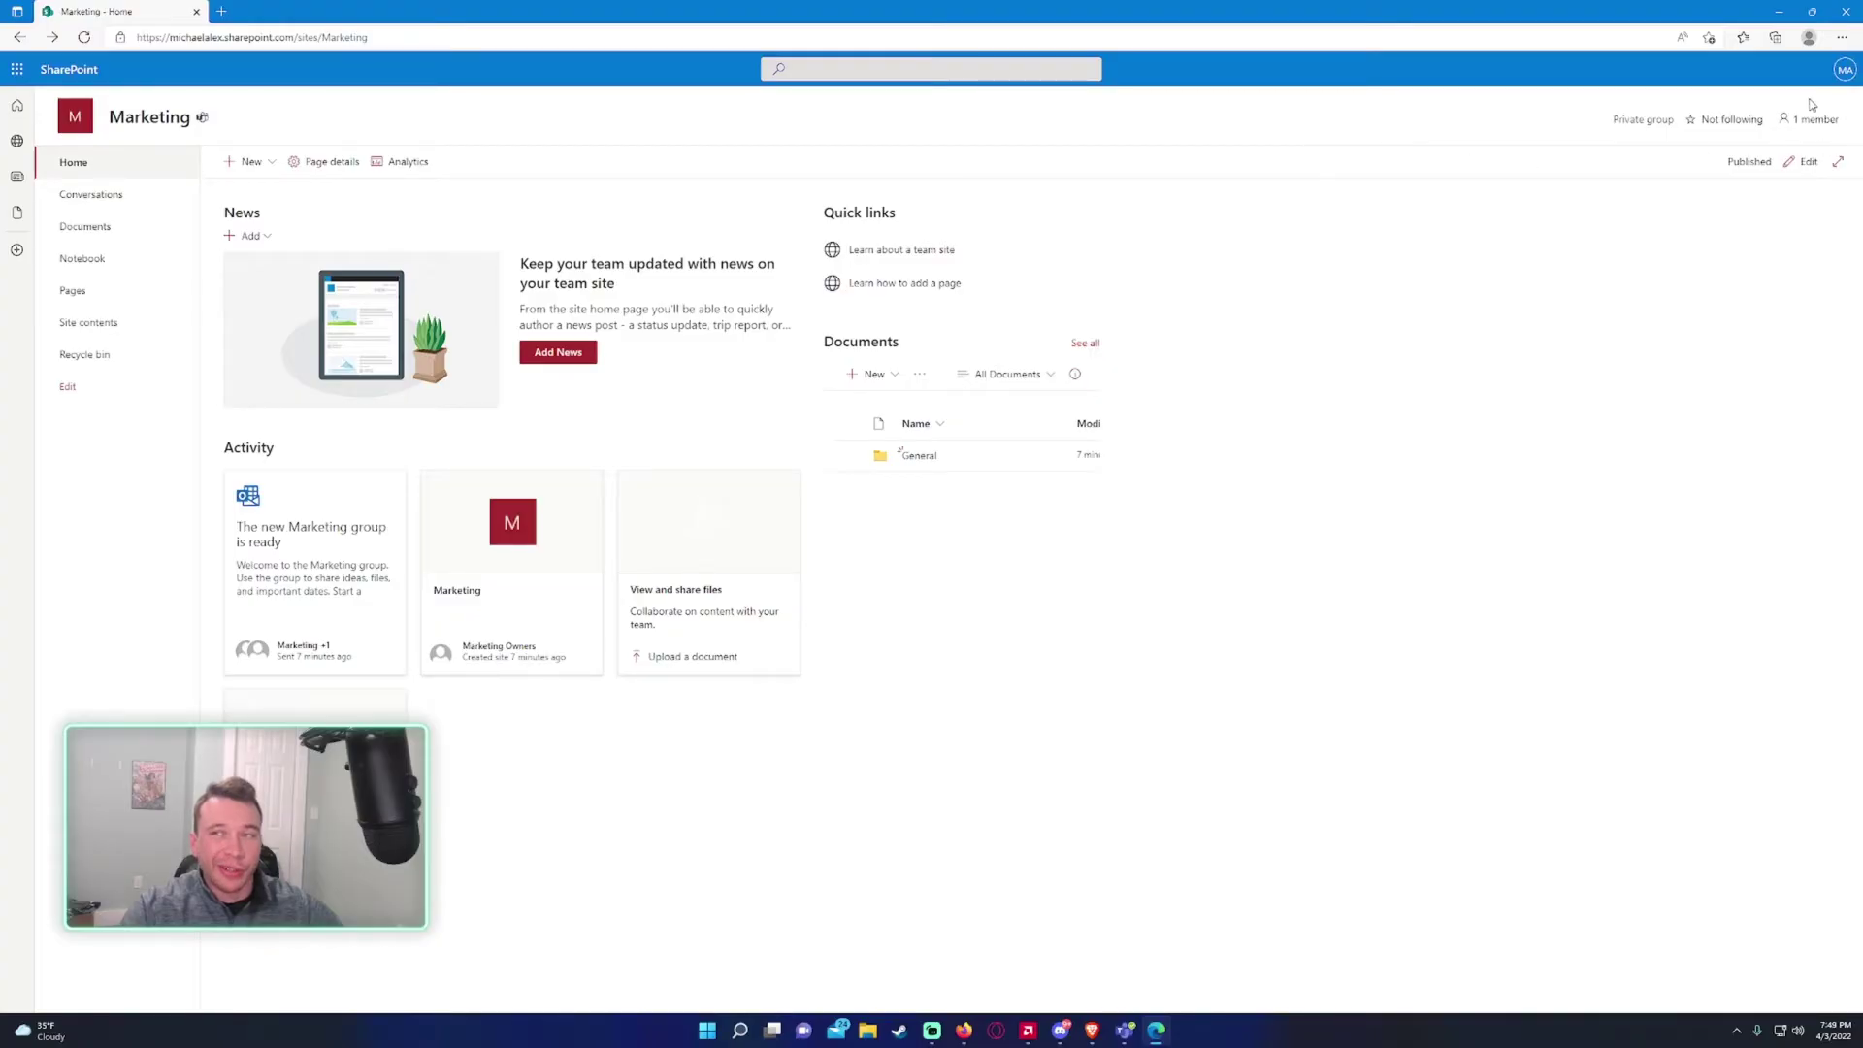
Open the PTO Calendar from the Marketing site's contents.
left_click(1810, 69)
left_click(1776, 69)
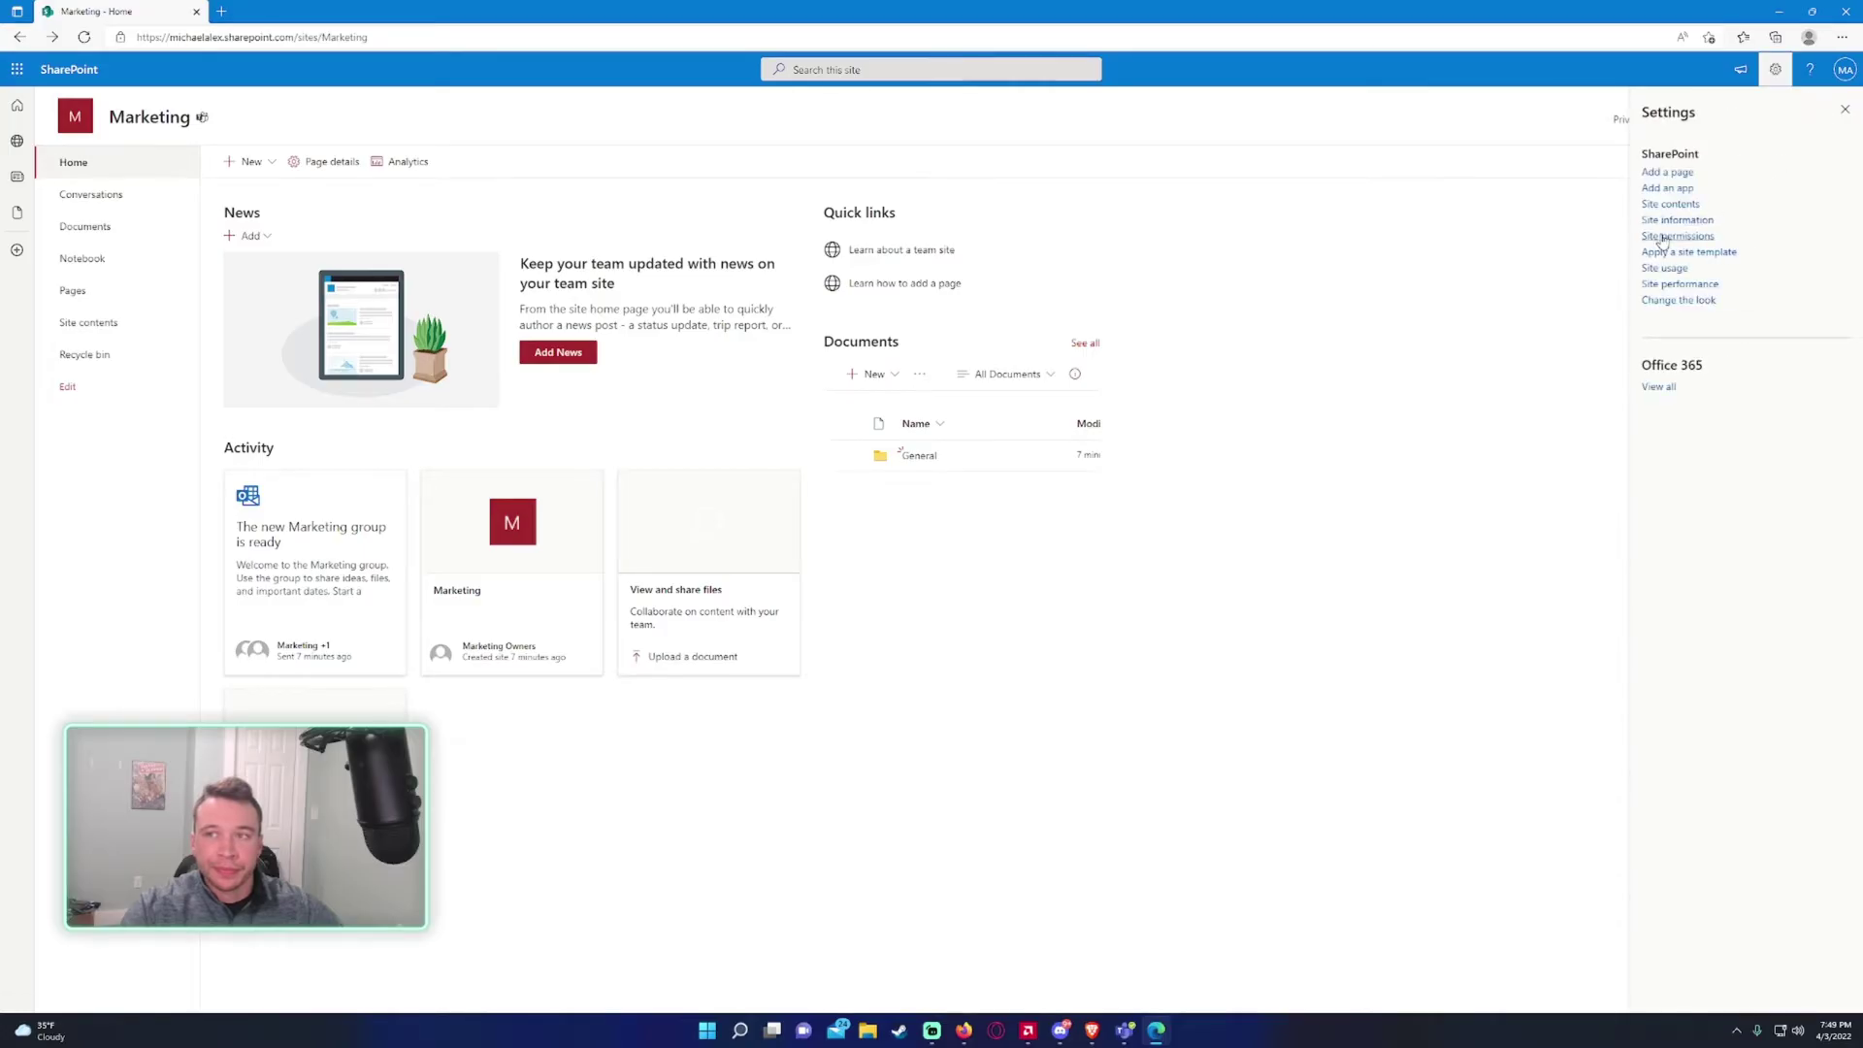
left_click(1671, 205)
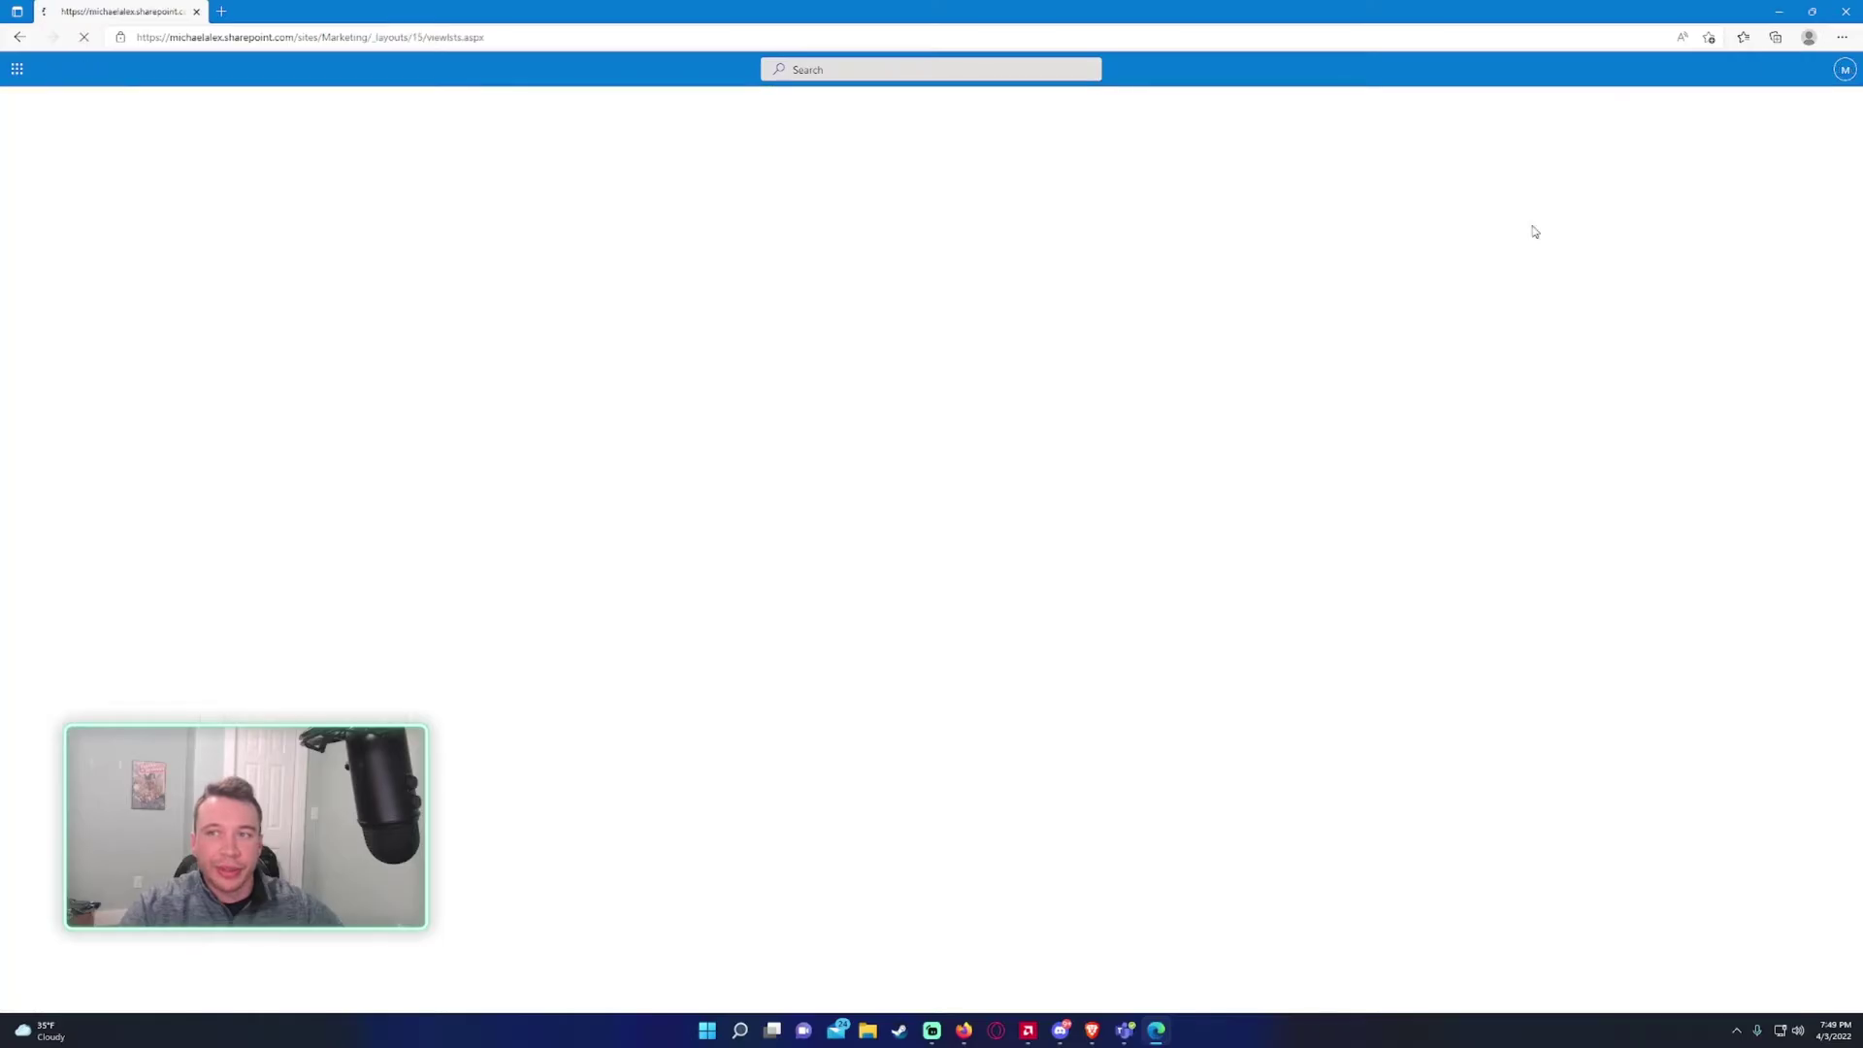
left_click(272, 453)
left_click(19, 37)
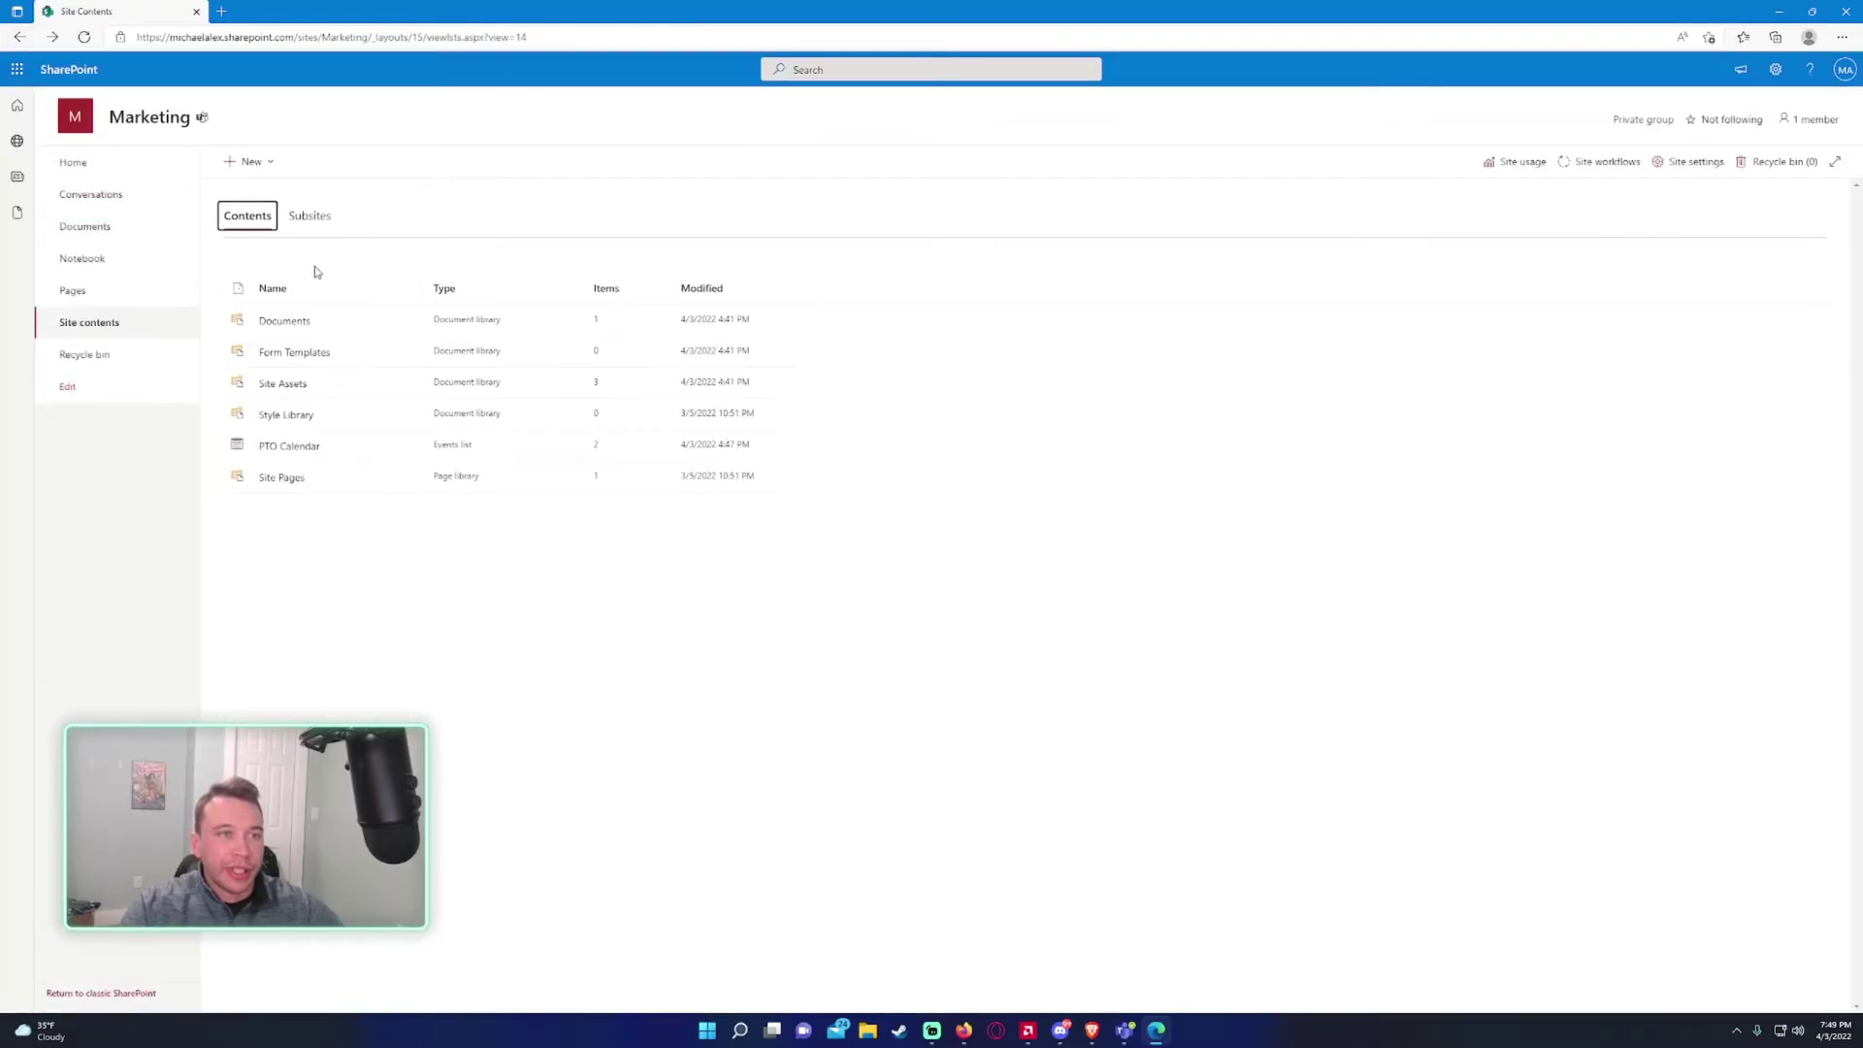
left_click(282, 452)
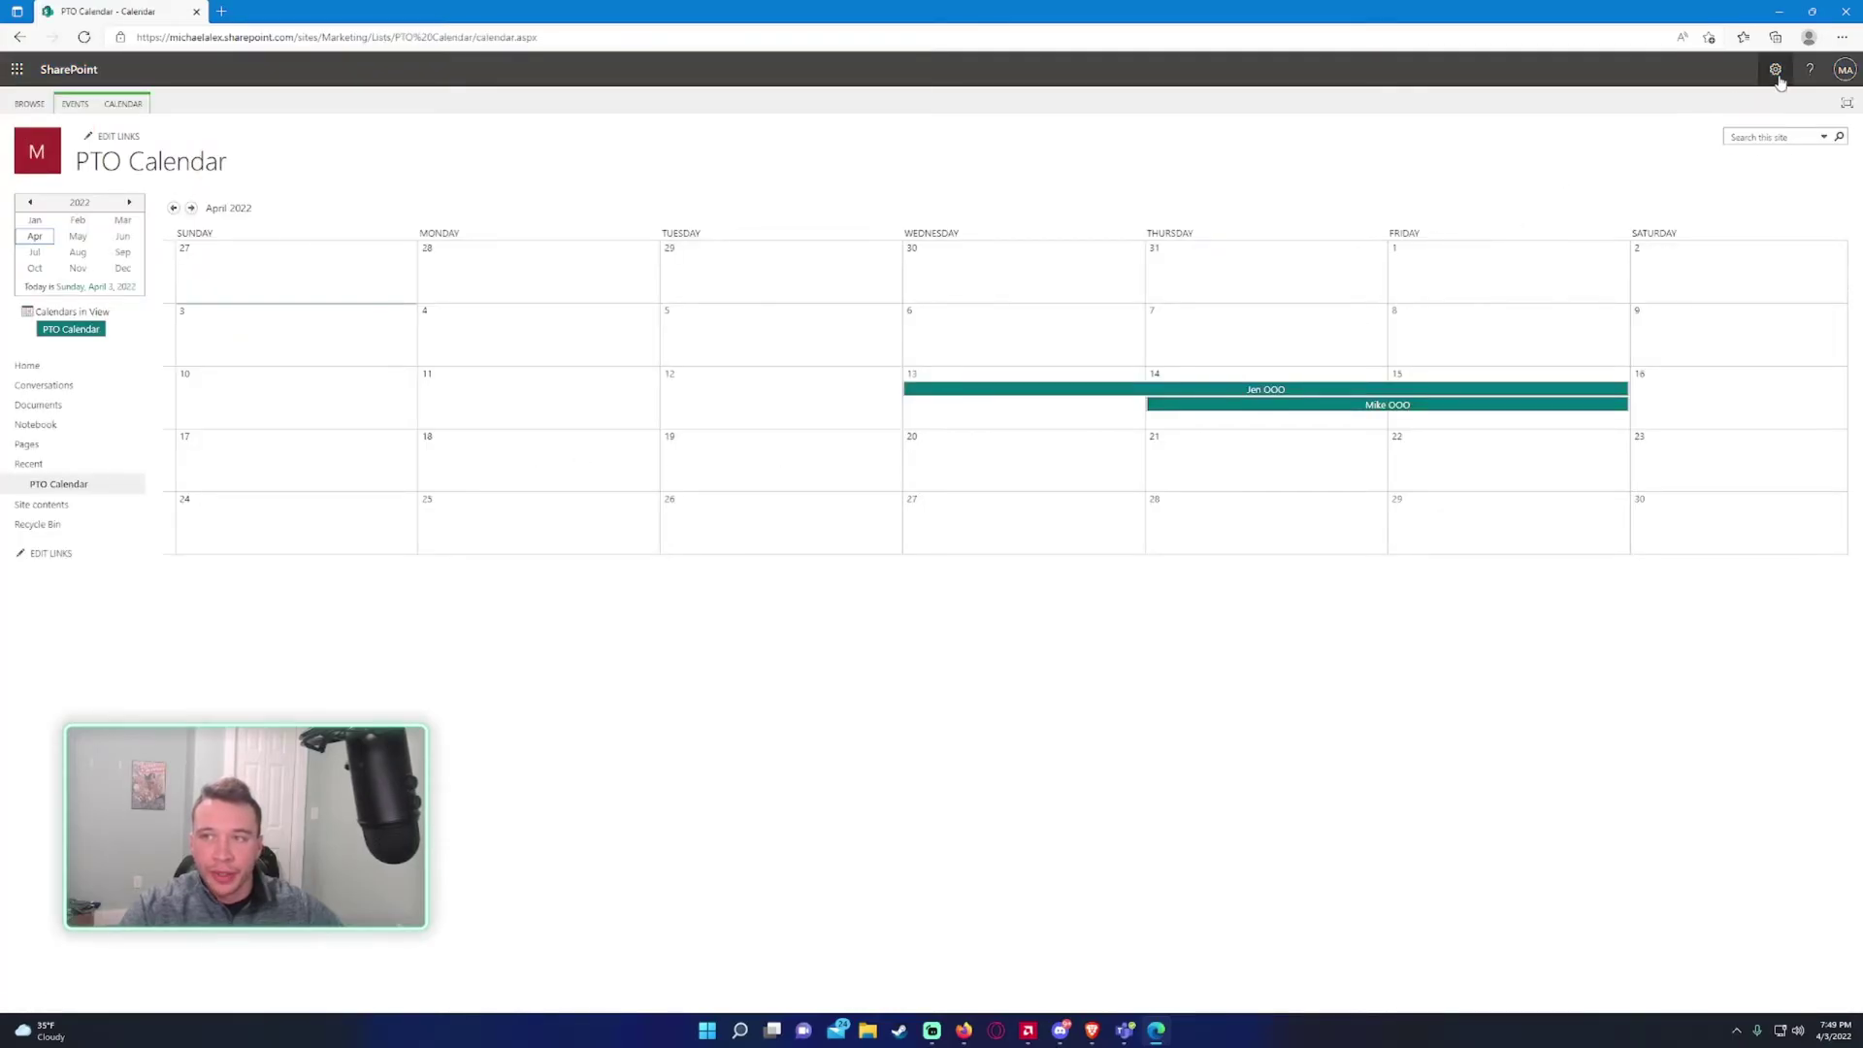
Open the list settings of the PTO Calendar.
left_click(1777, 71)
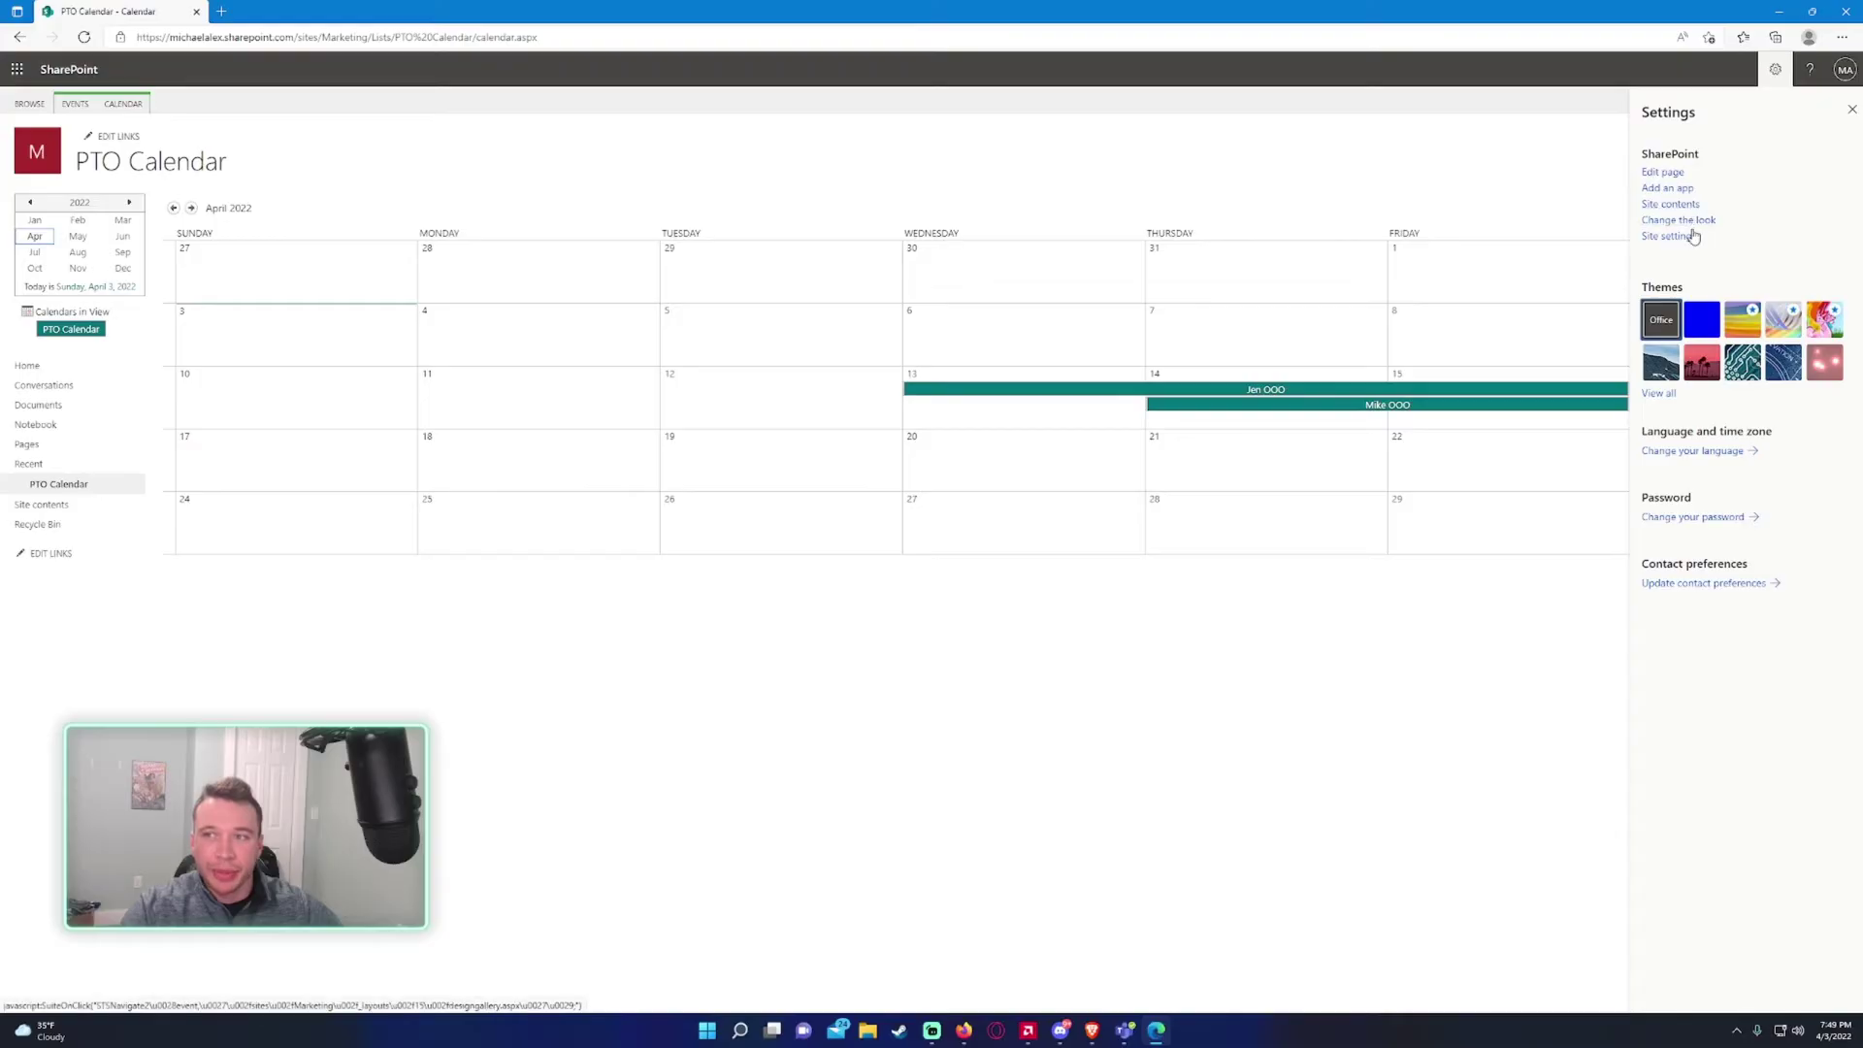
left_click(75, 103)
left_click(123, 104)
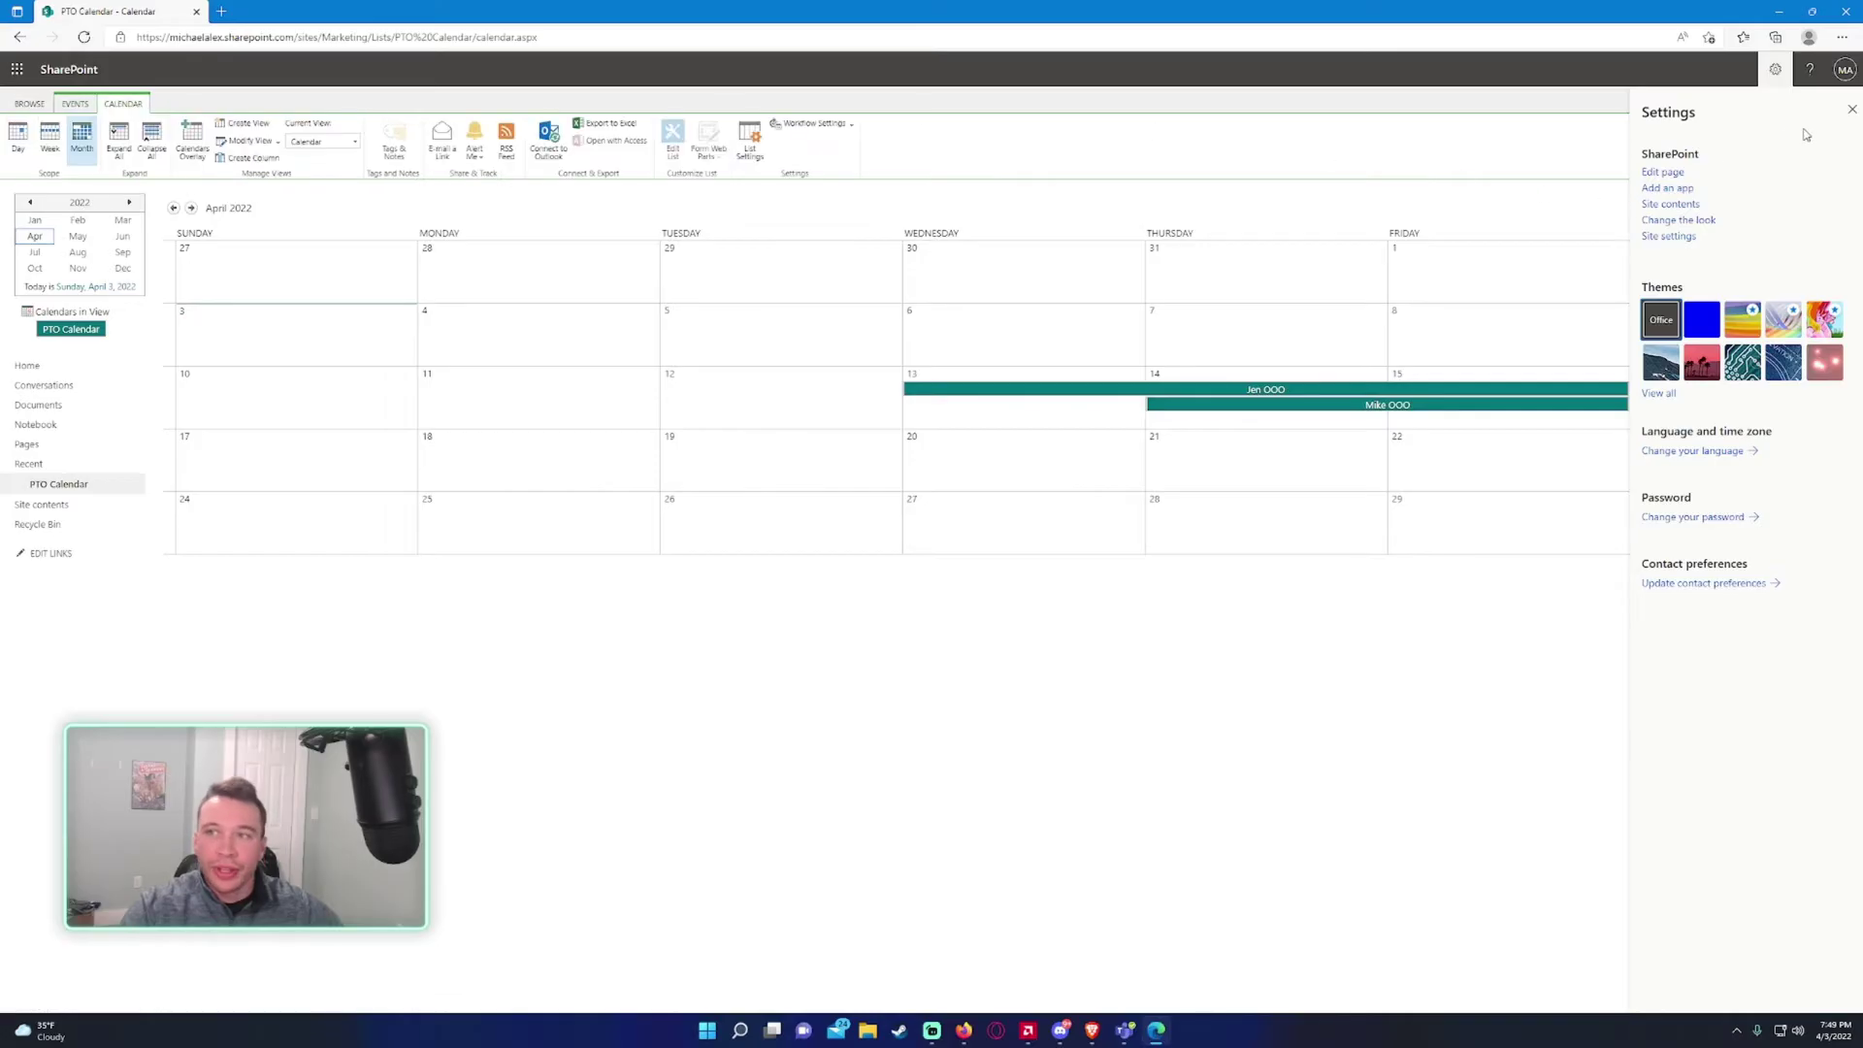
left_click(75, 104)
left_click(115, 105)
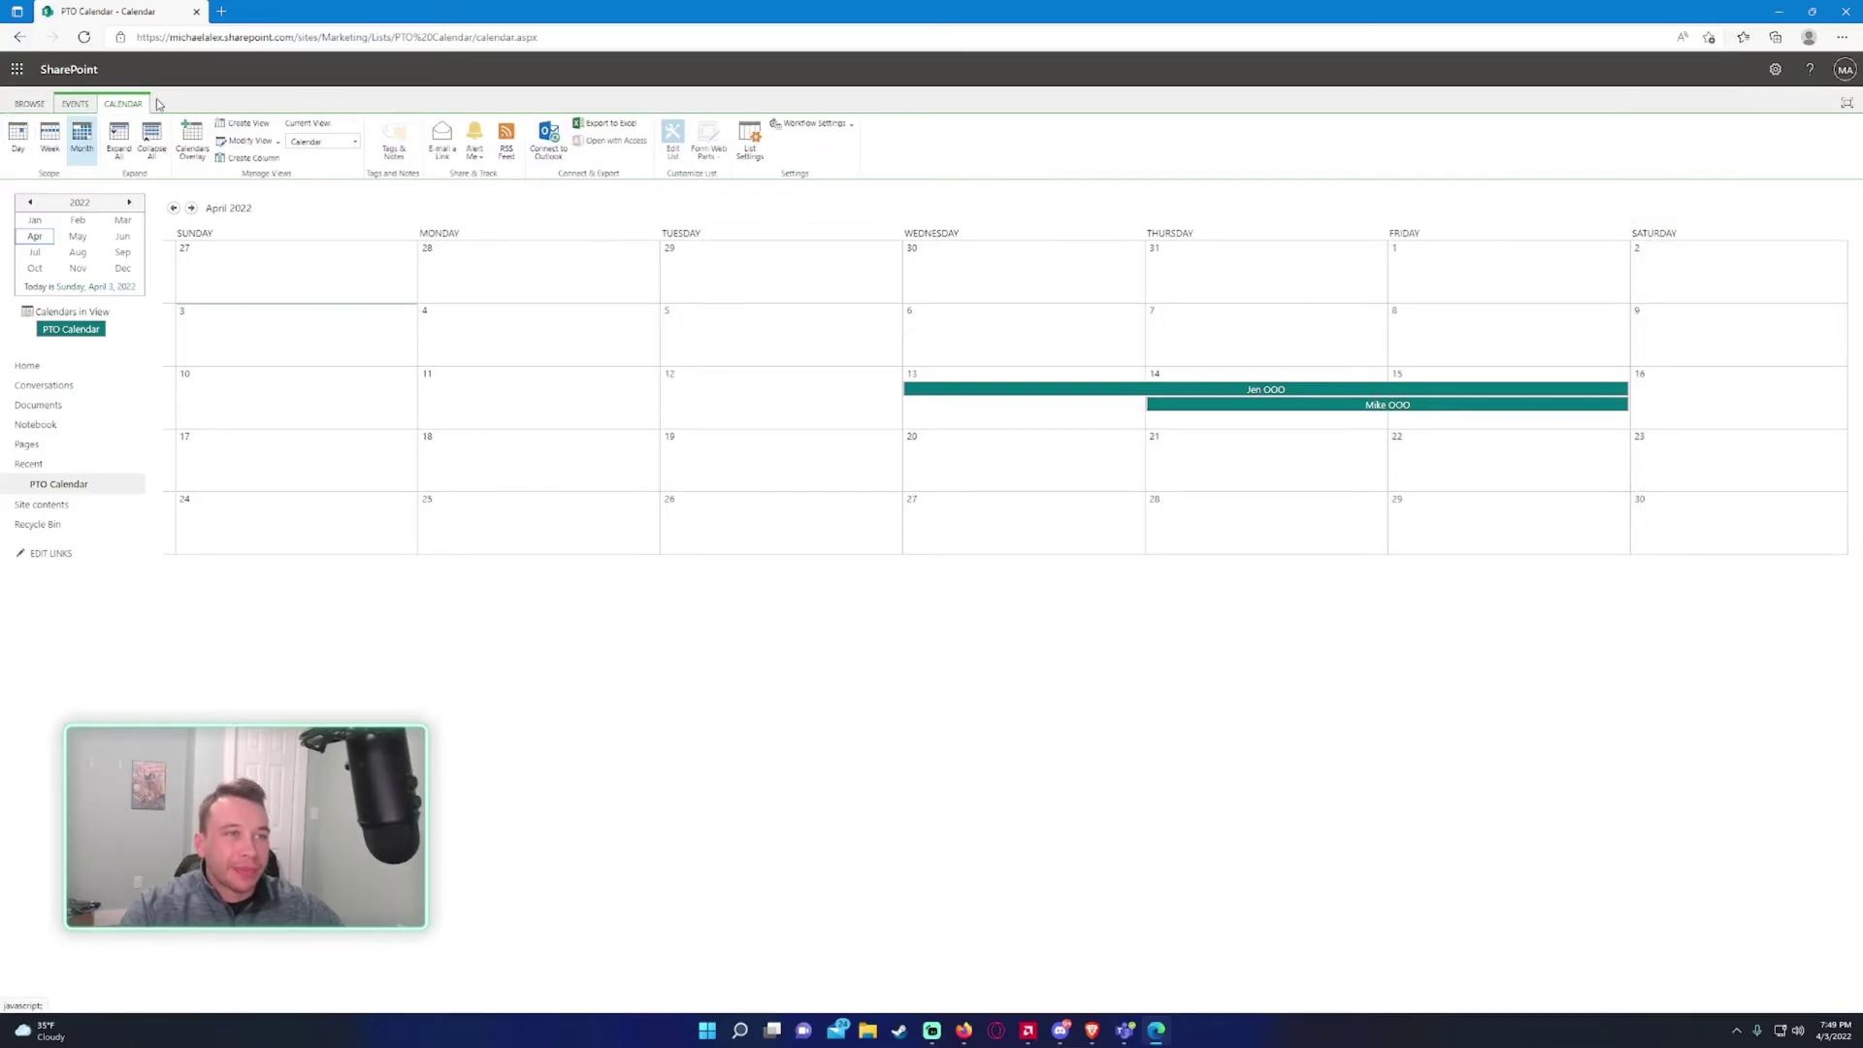
left_click(759, 158)
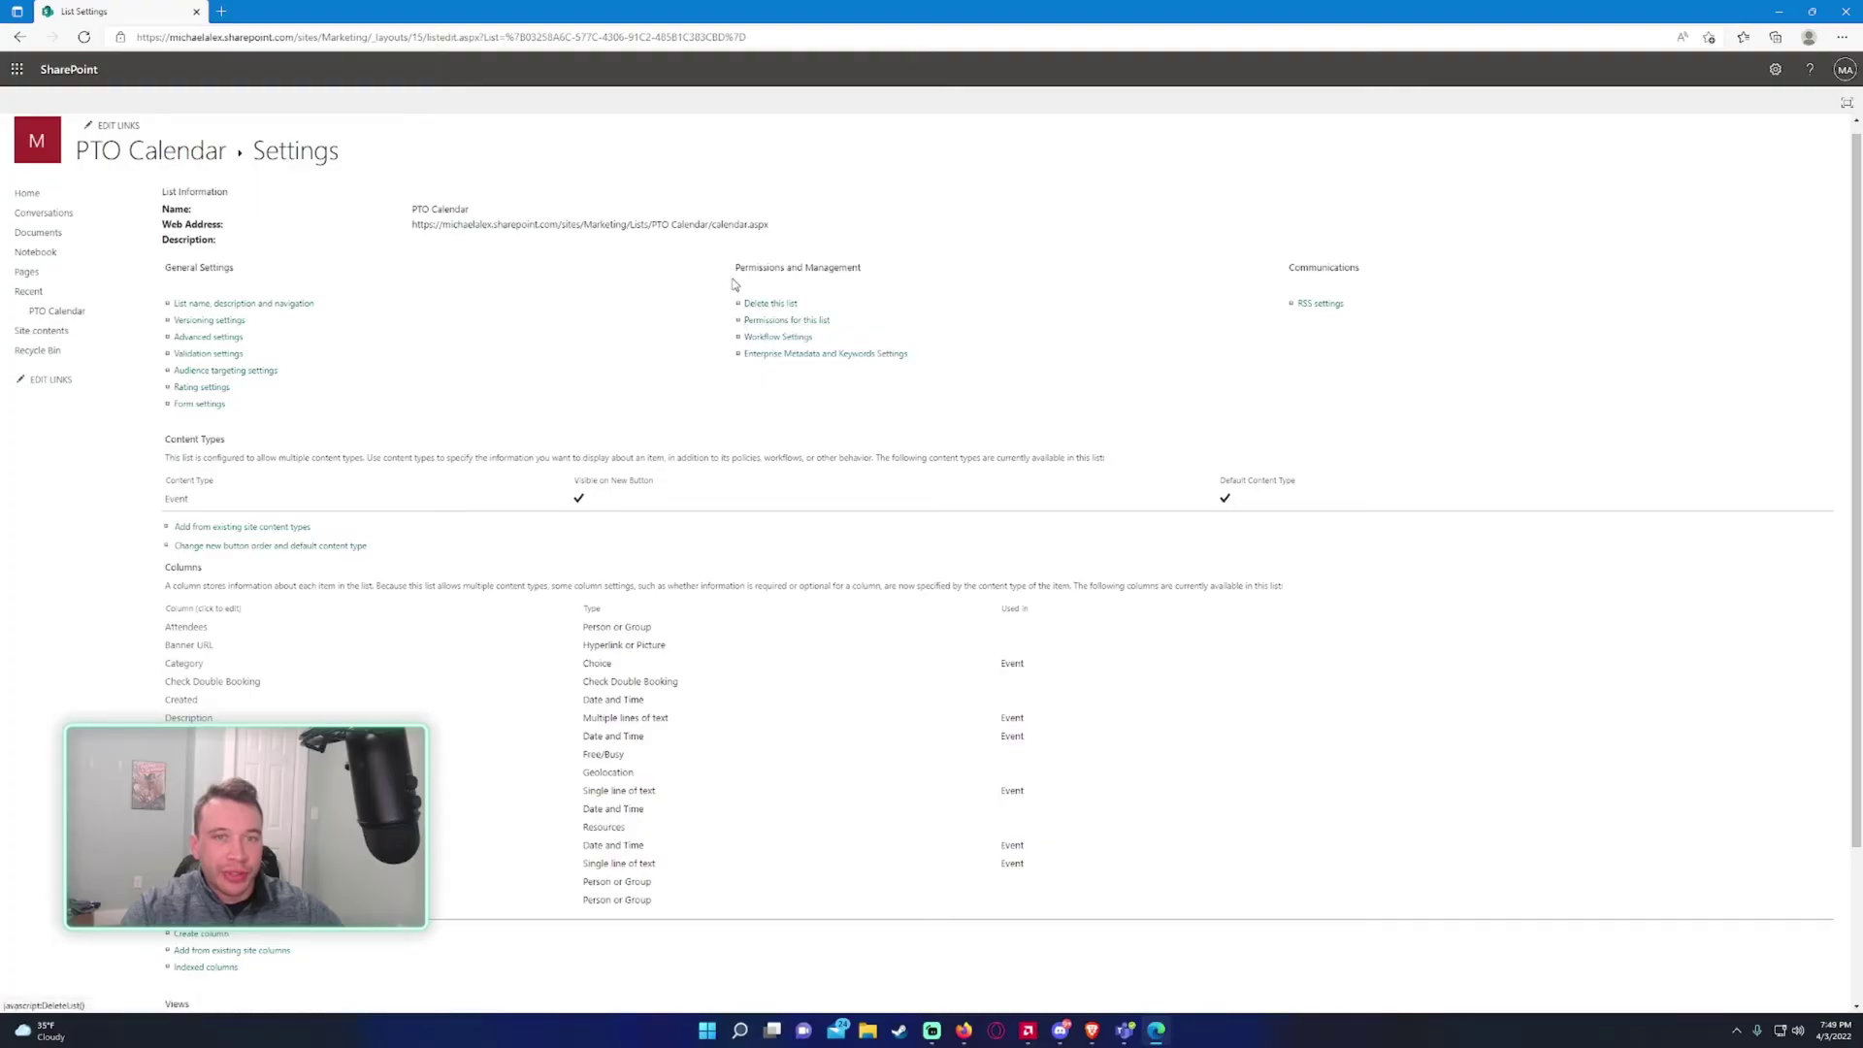
Open the permissions for the PTO Calendar list and inspect the Marketing Members group.
left_click(817, 324)
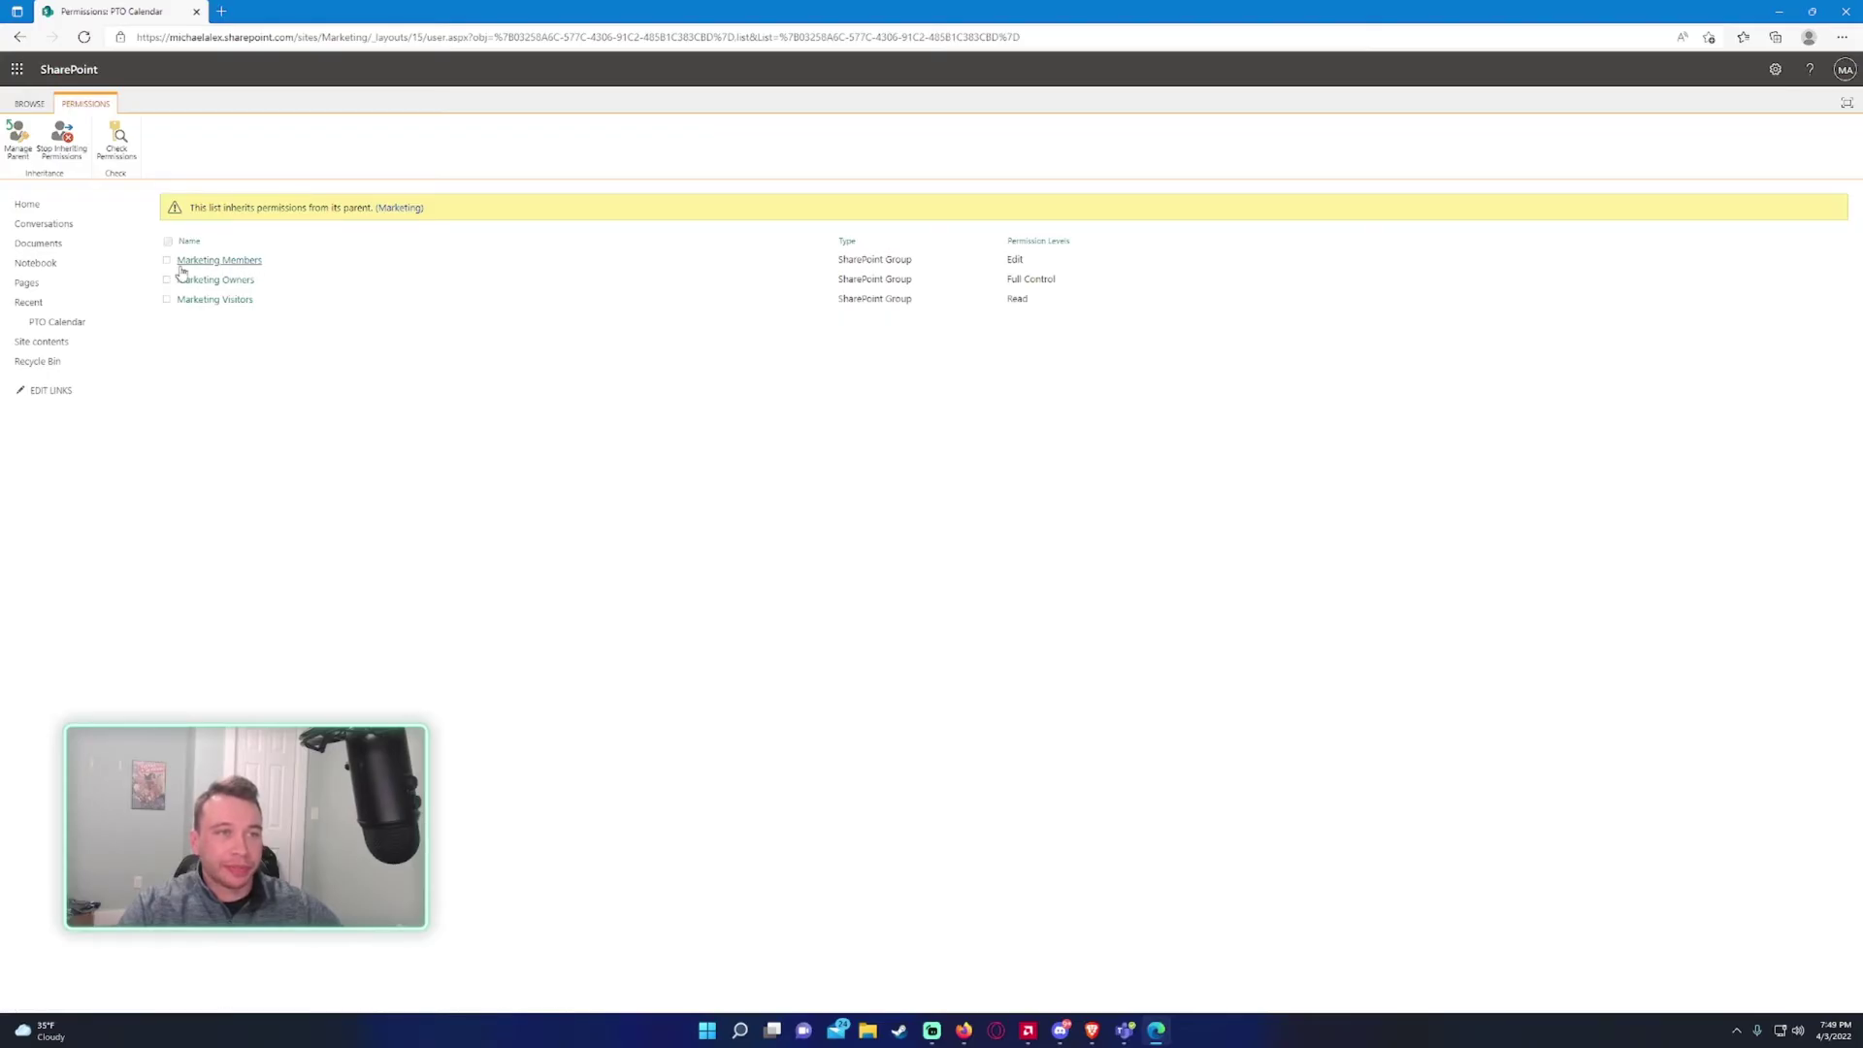
left_click(237, 264)
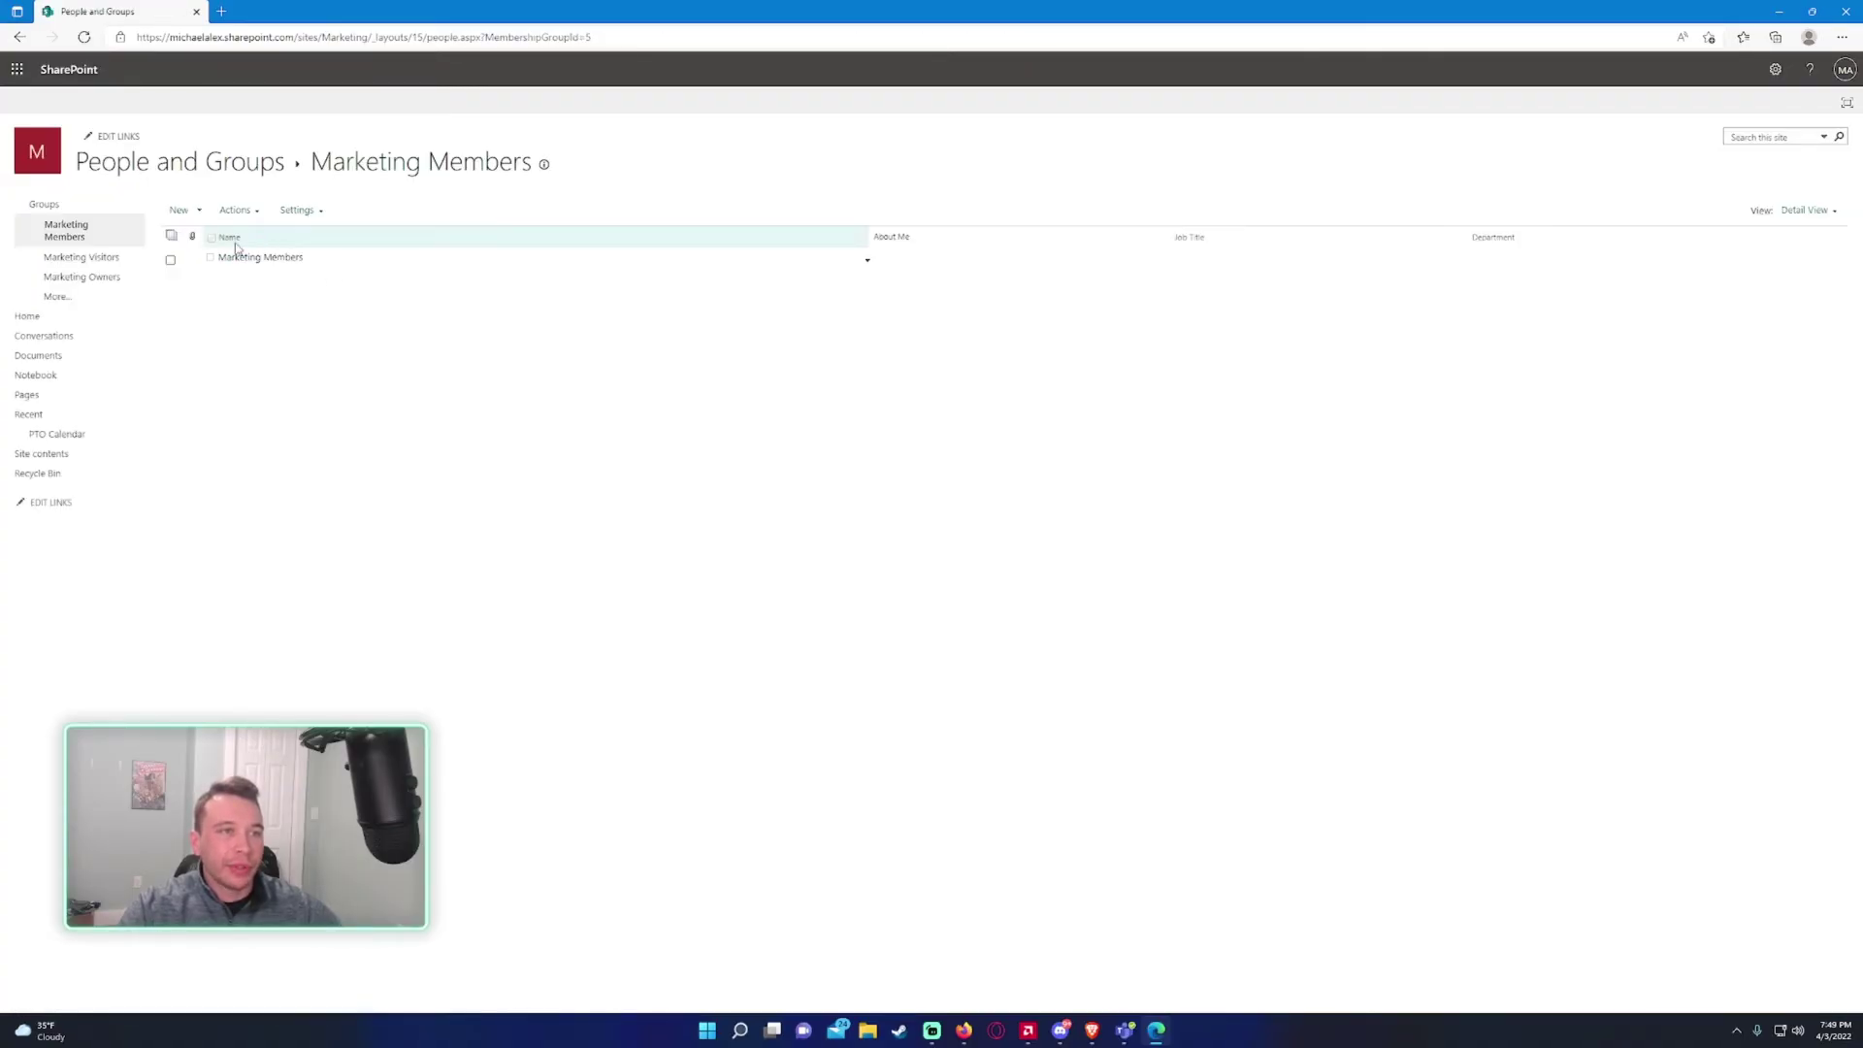
left_click(237, 211)
Return to the PTO Calendar's permissions and stop the list from inheriting permissions from the Marketing site.
left_click(20, 37)
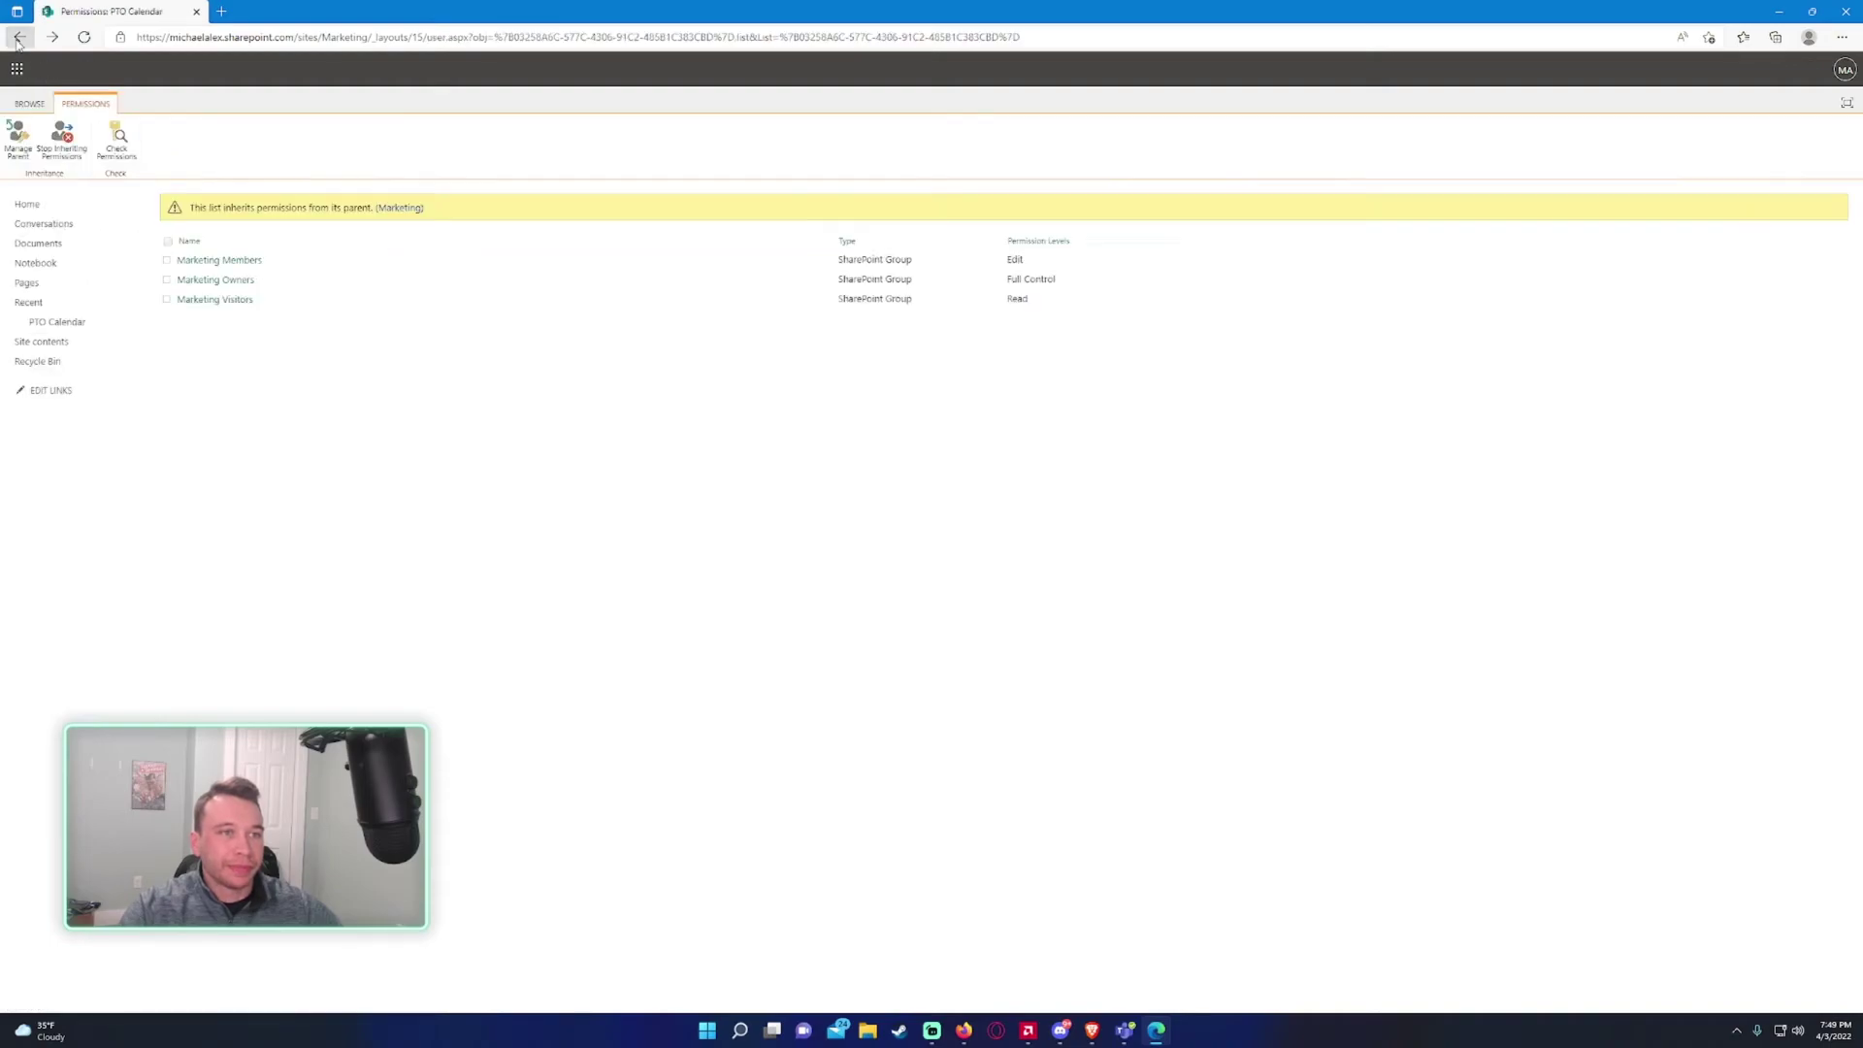
left_click(61, 139)
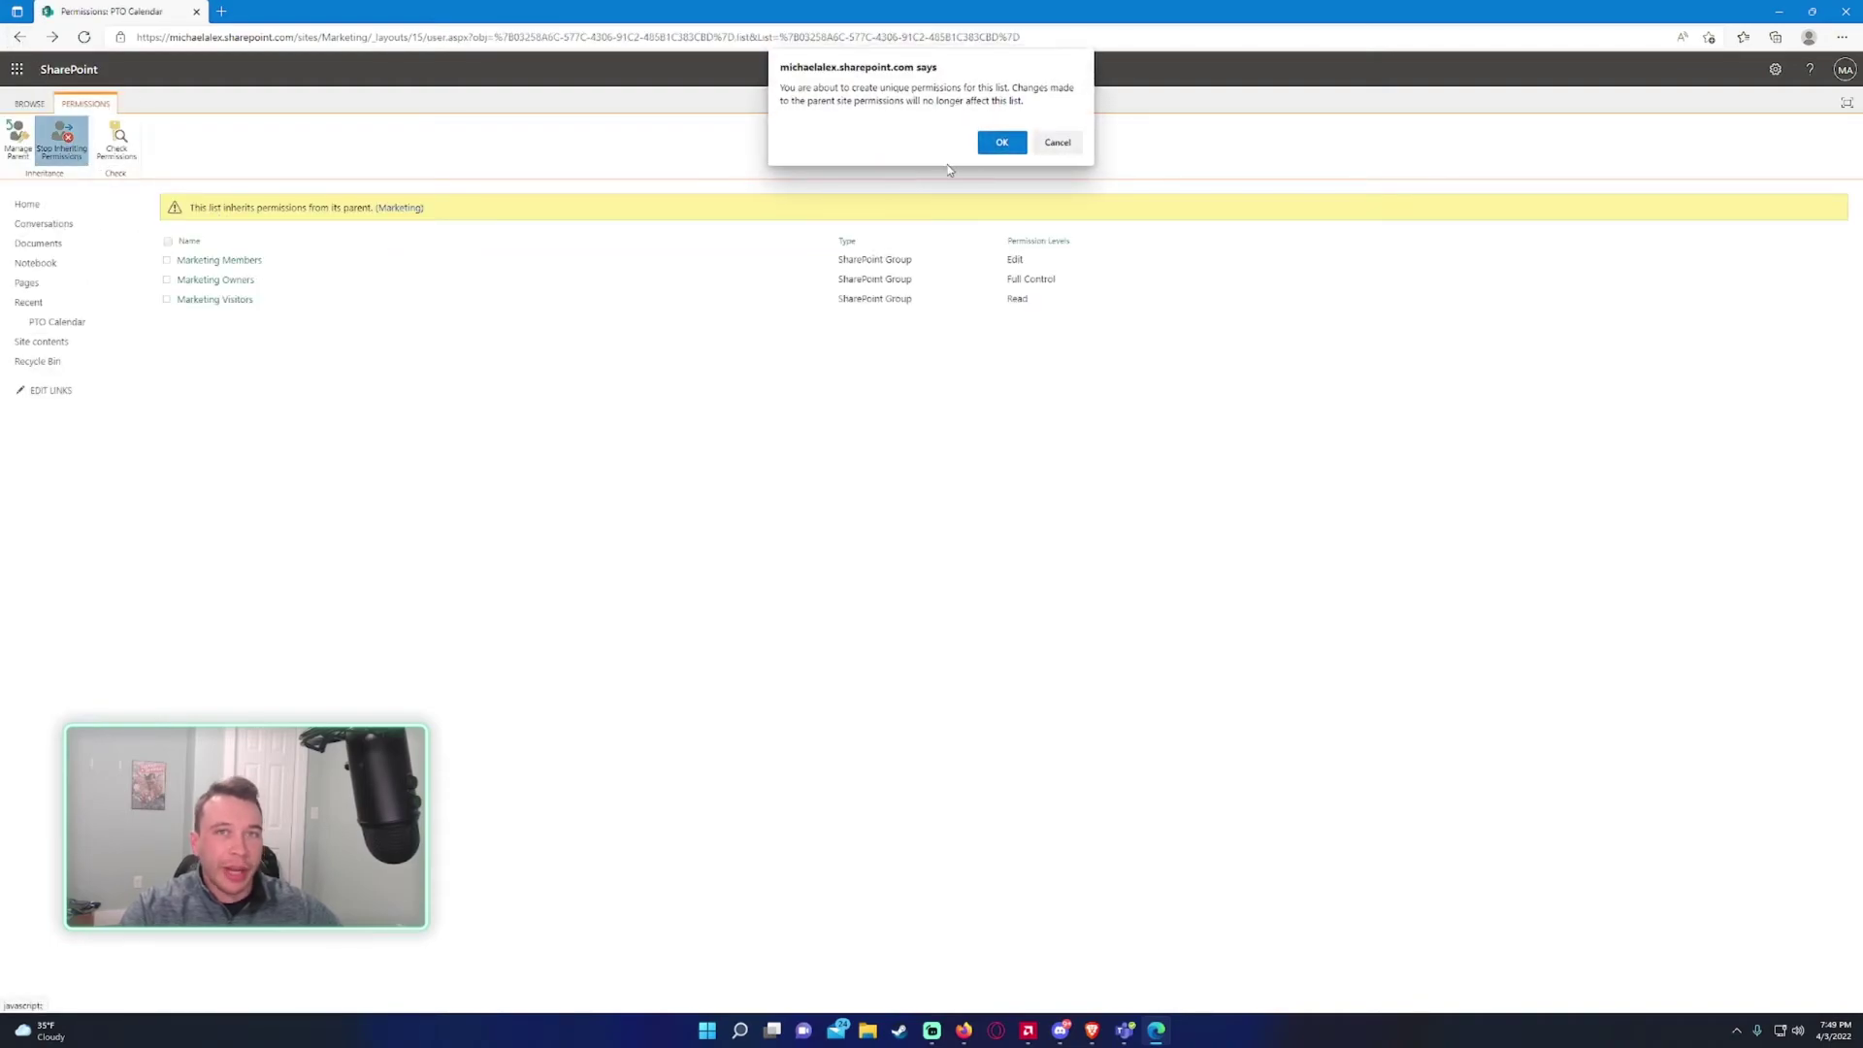
left_click(1002, 143)
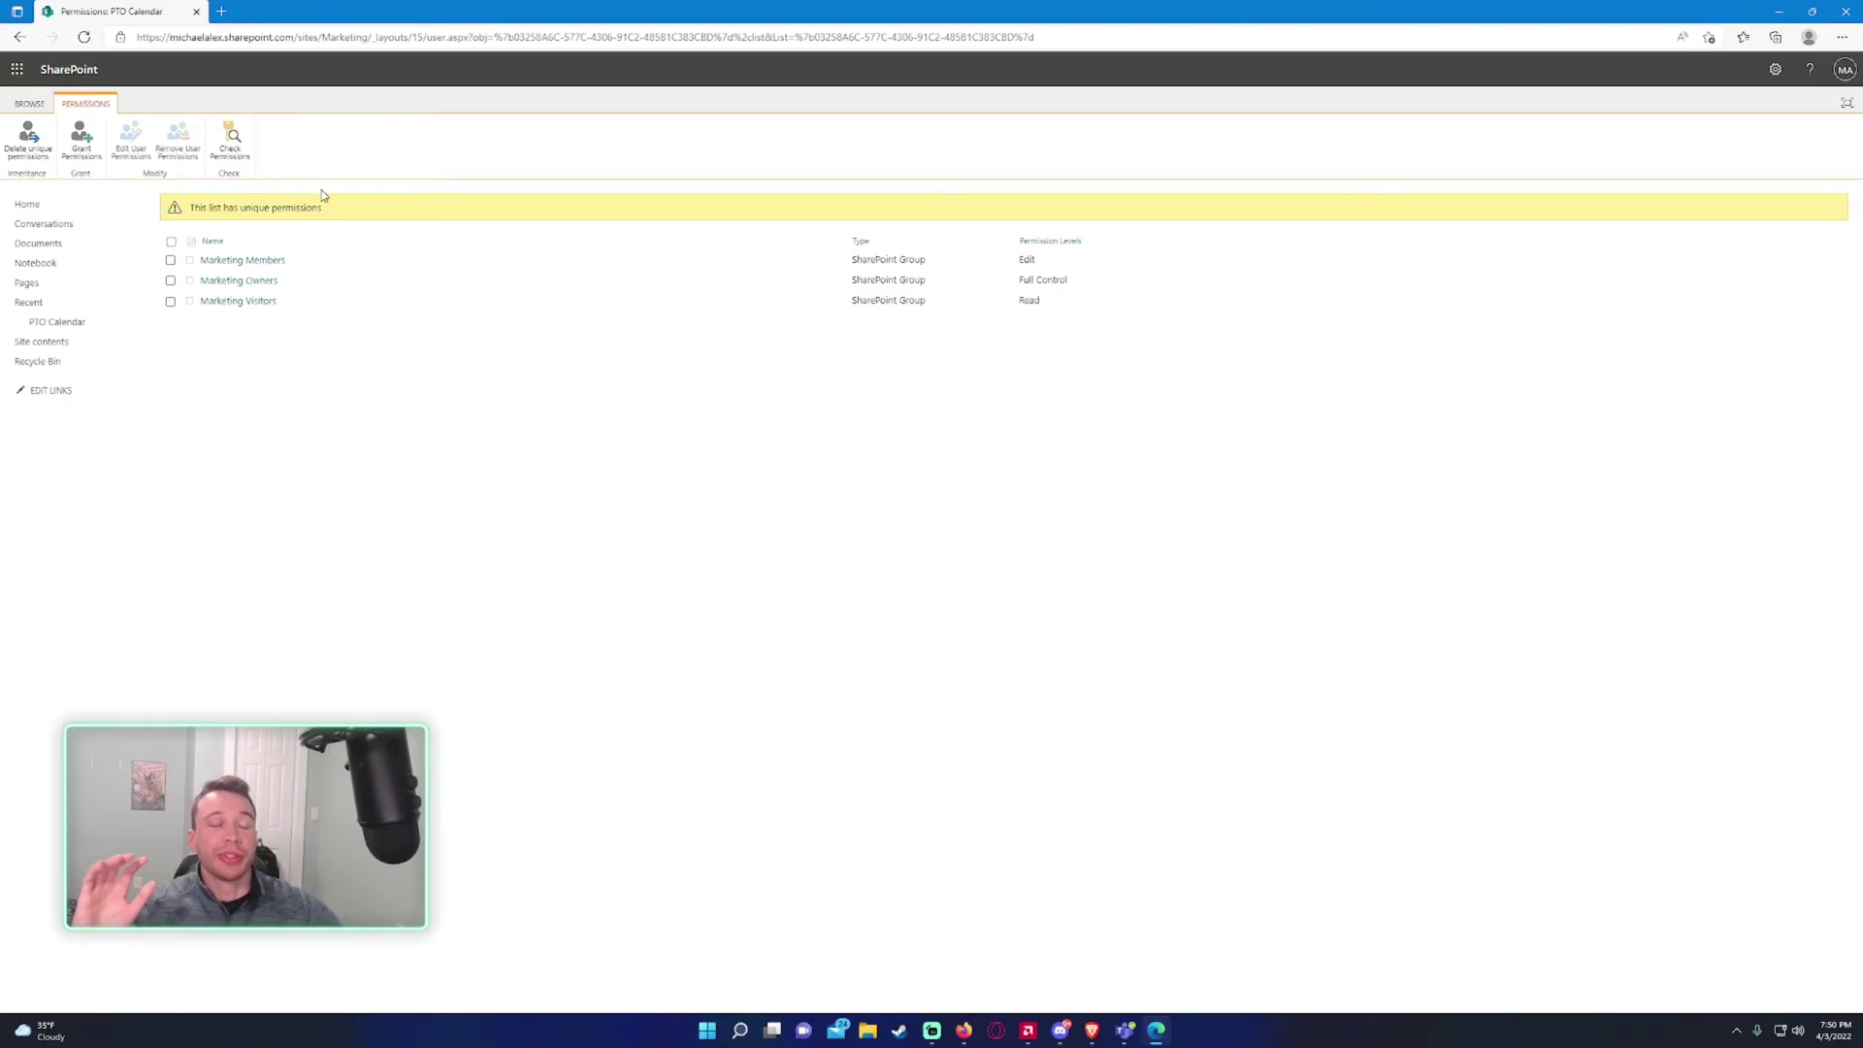
Change the Marketing Members group's permission level on the PTO Calendar list to Read.
left_click(171, 260)
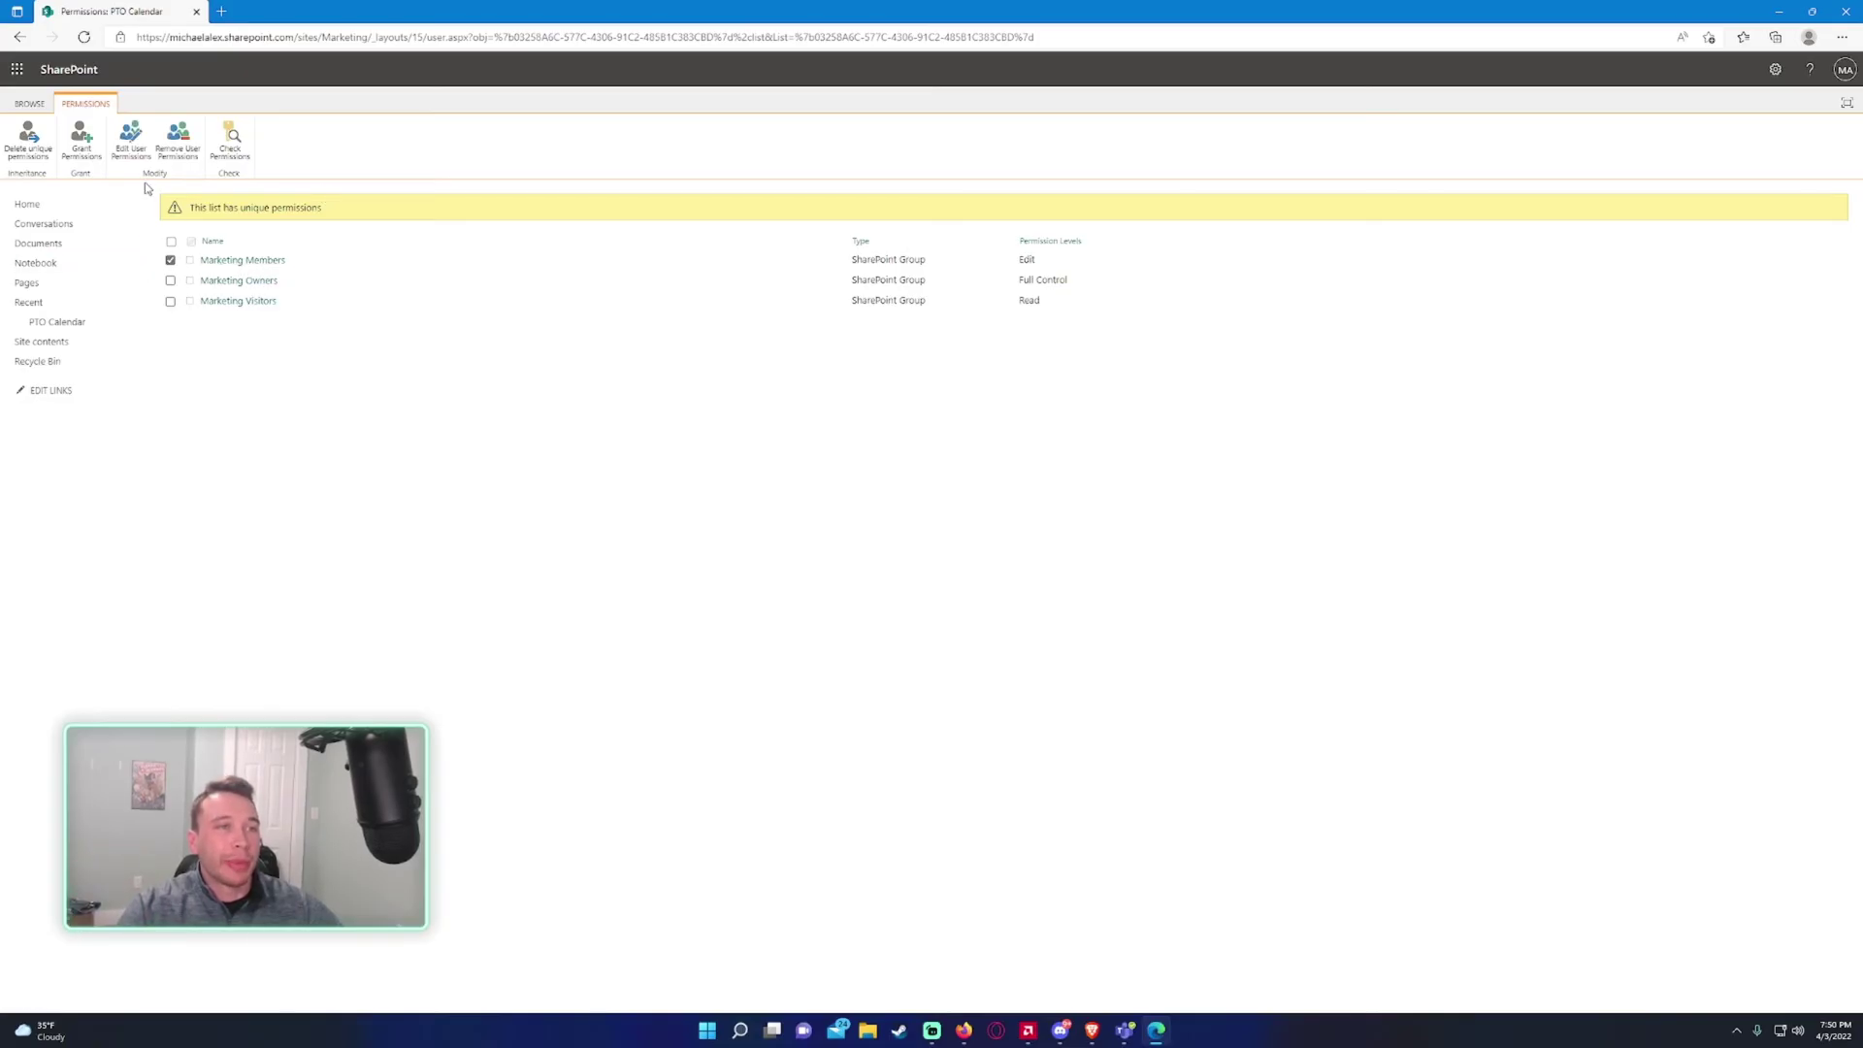
left_click(131, 138)
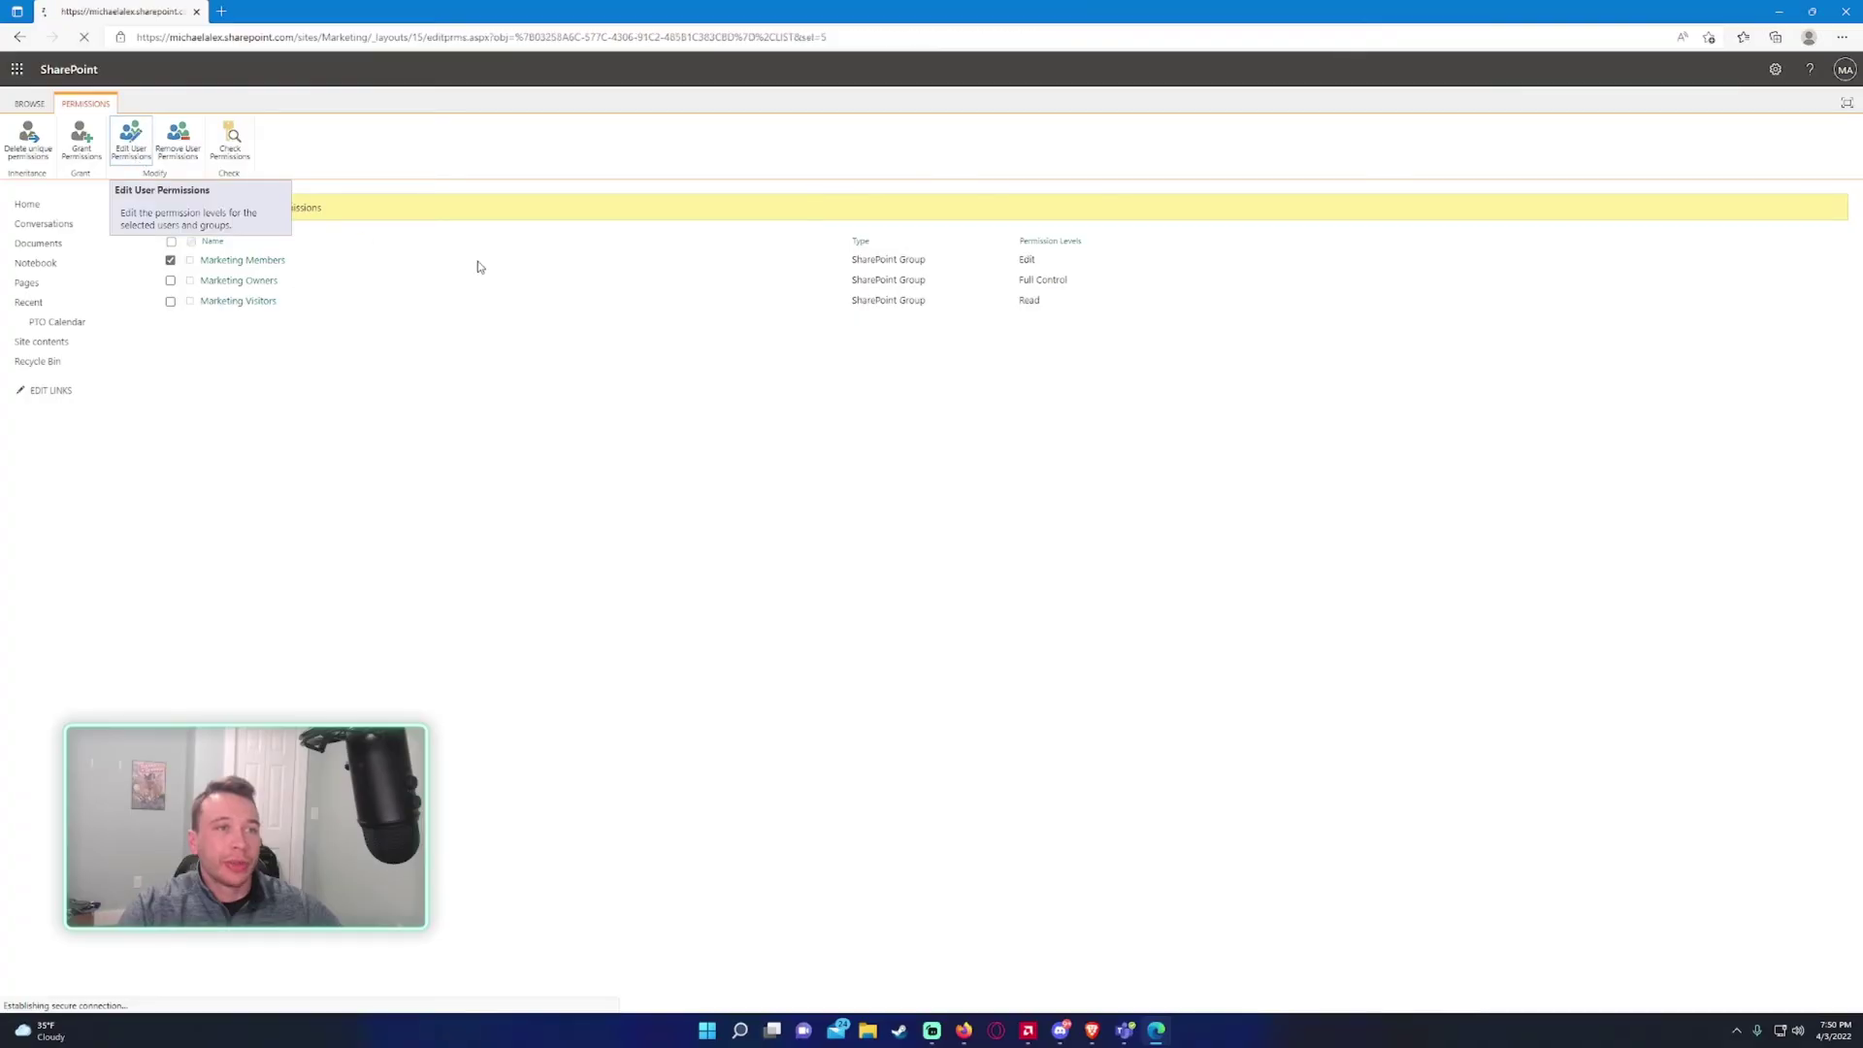
left_click(774, 360)
left_click(1752, 425)
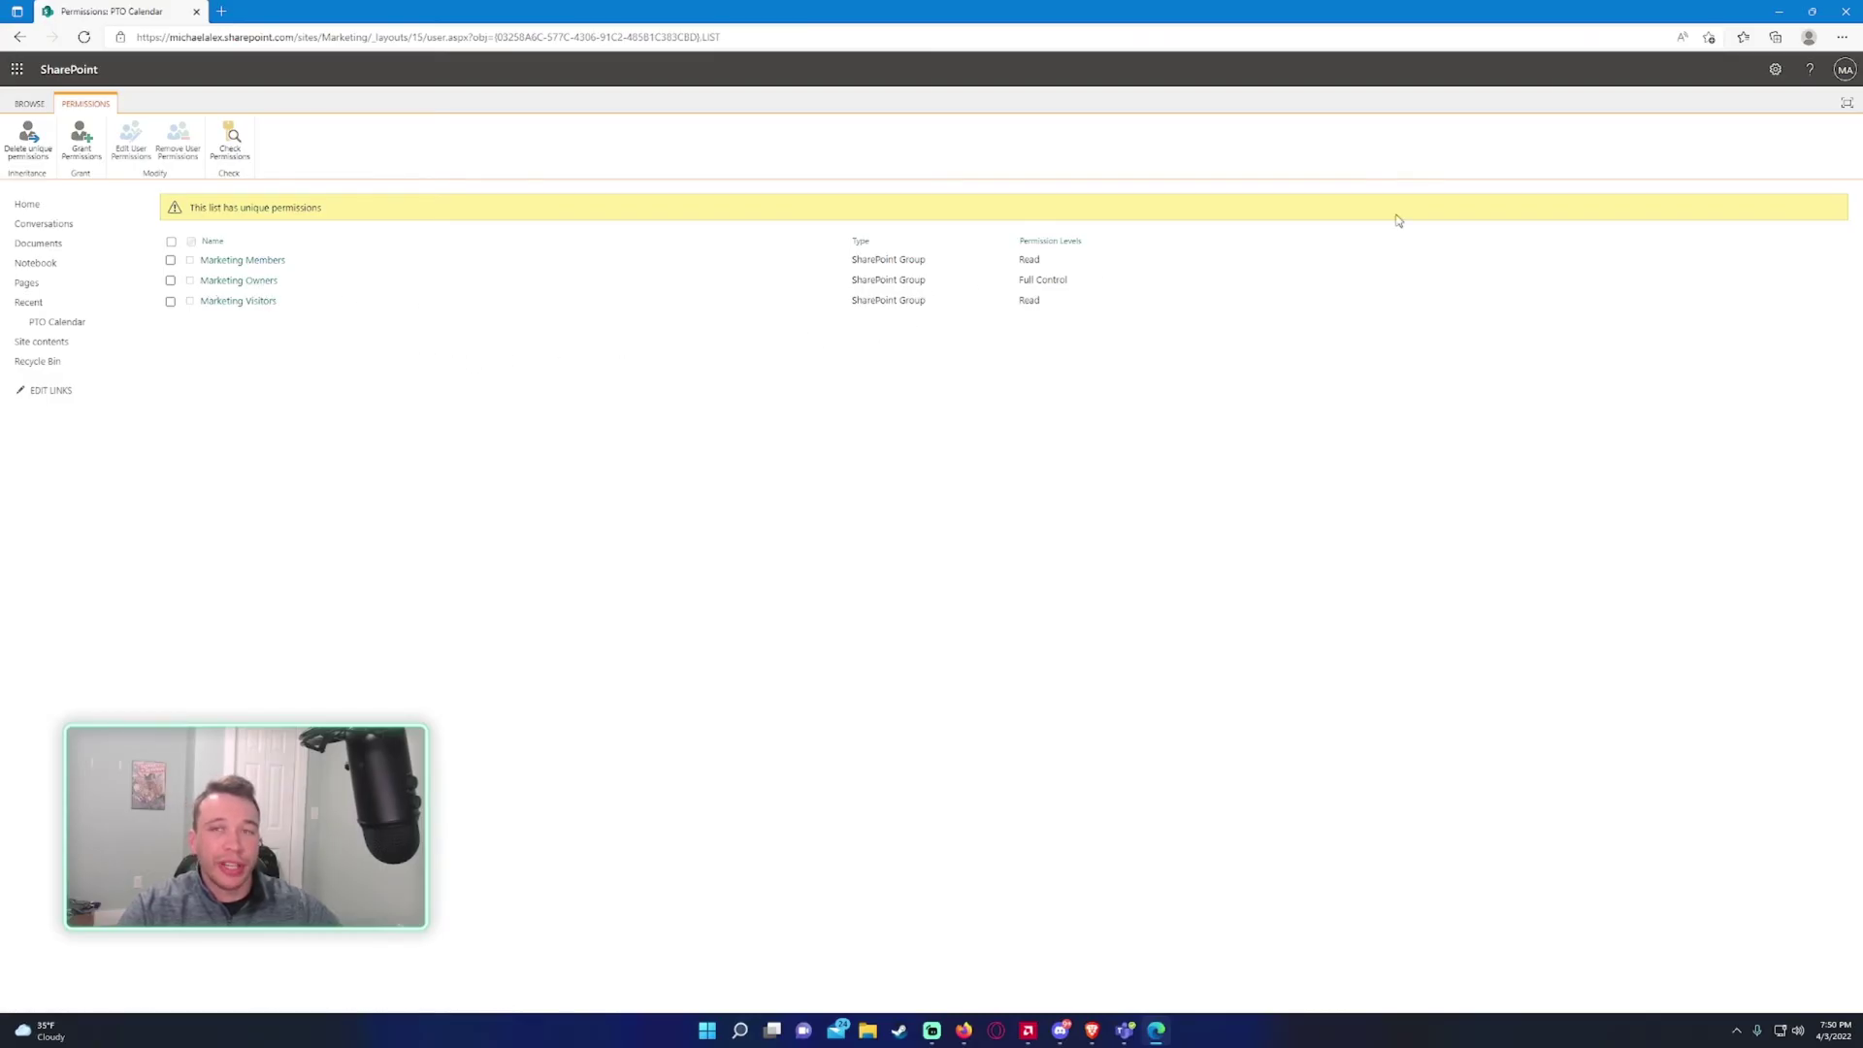
Switch to Teams, open the PTO Calendar in the Marketing team's General channel, and reload it.
left_click(1779, 11)
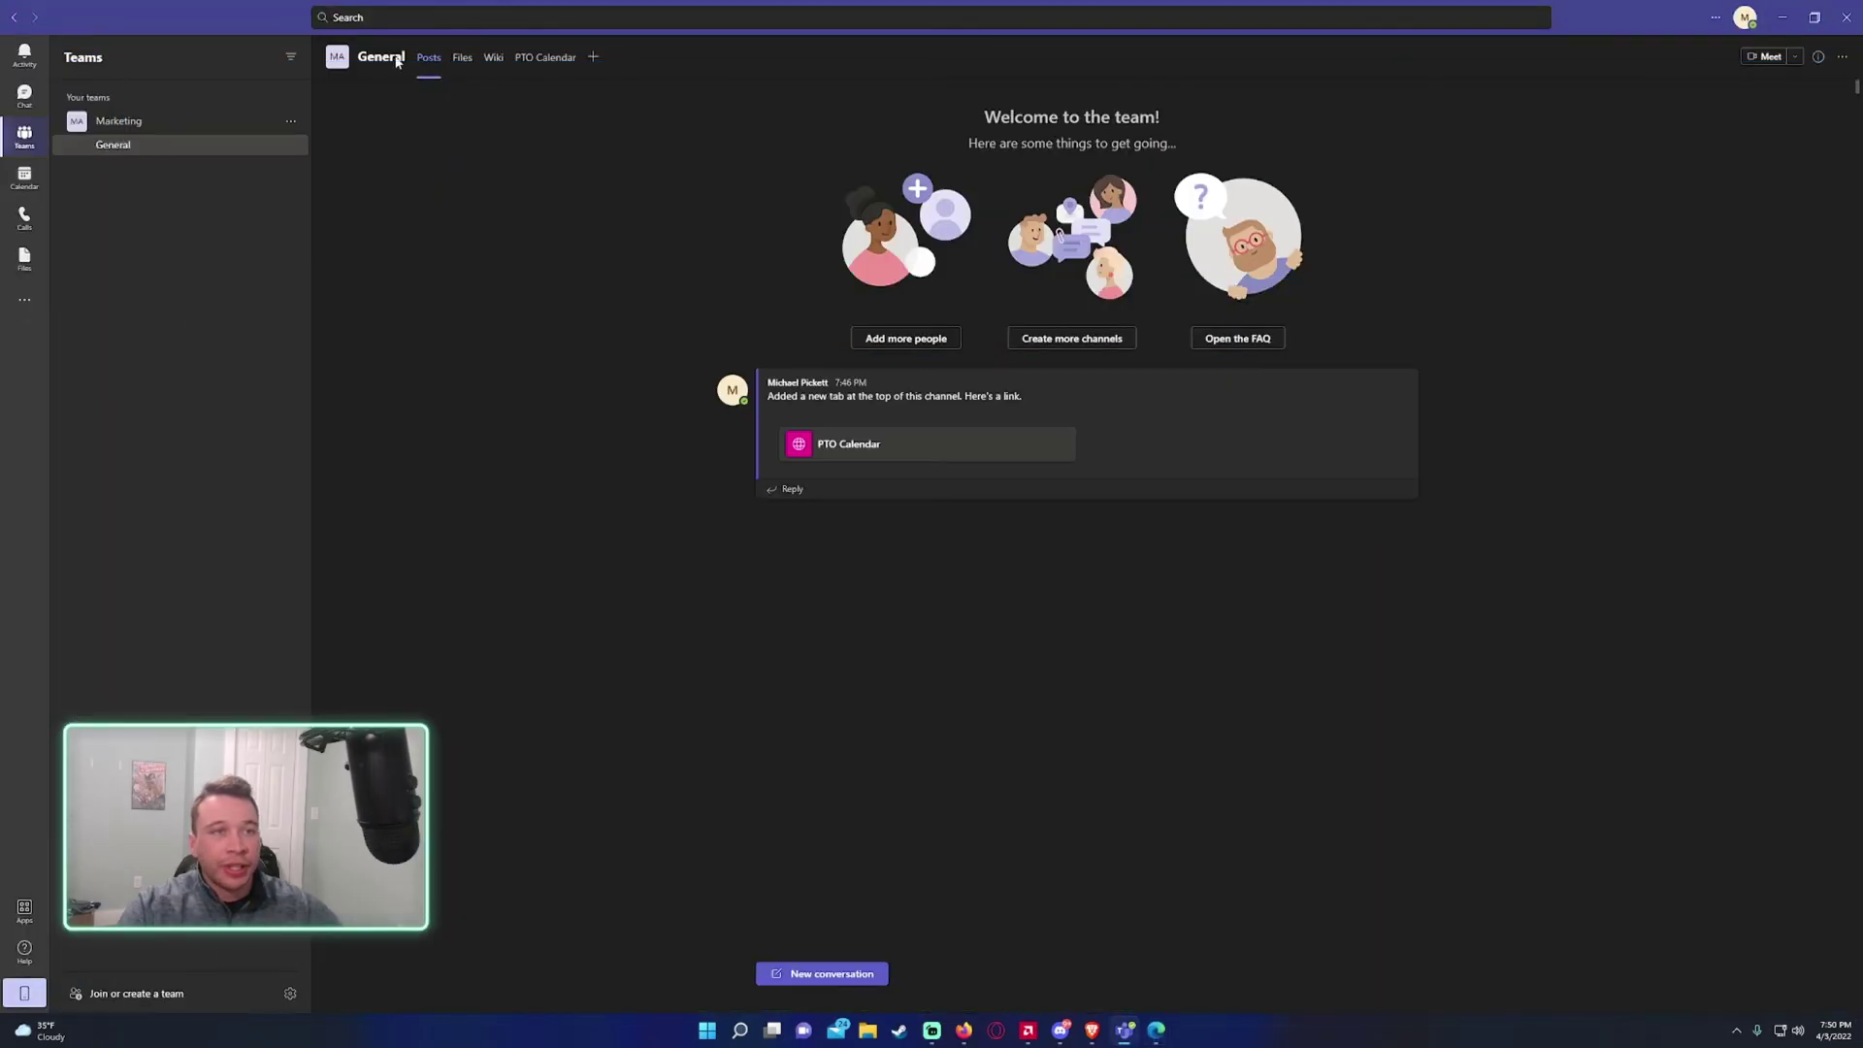
left_click(547, 58)
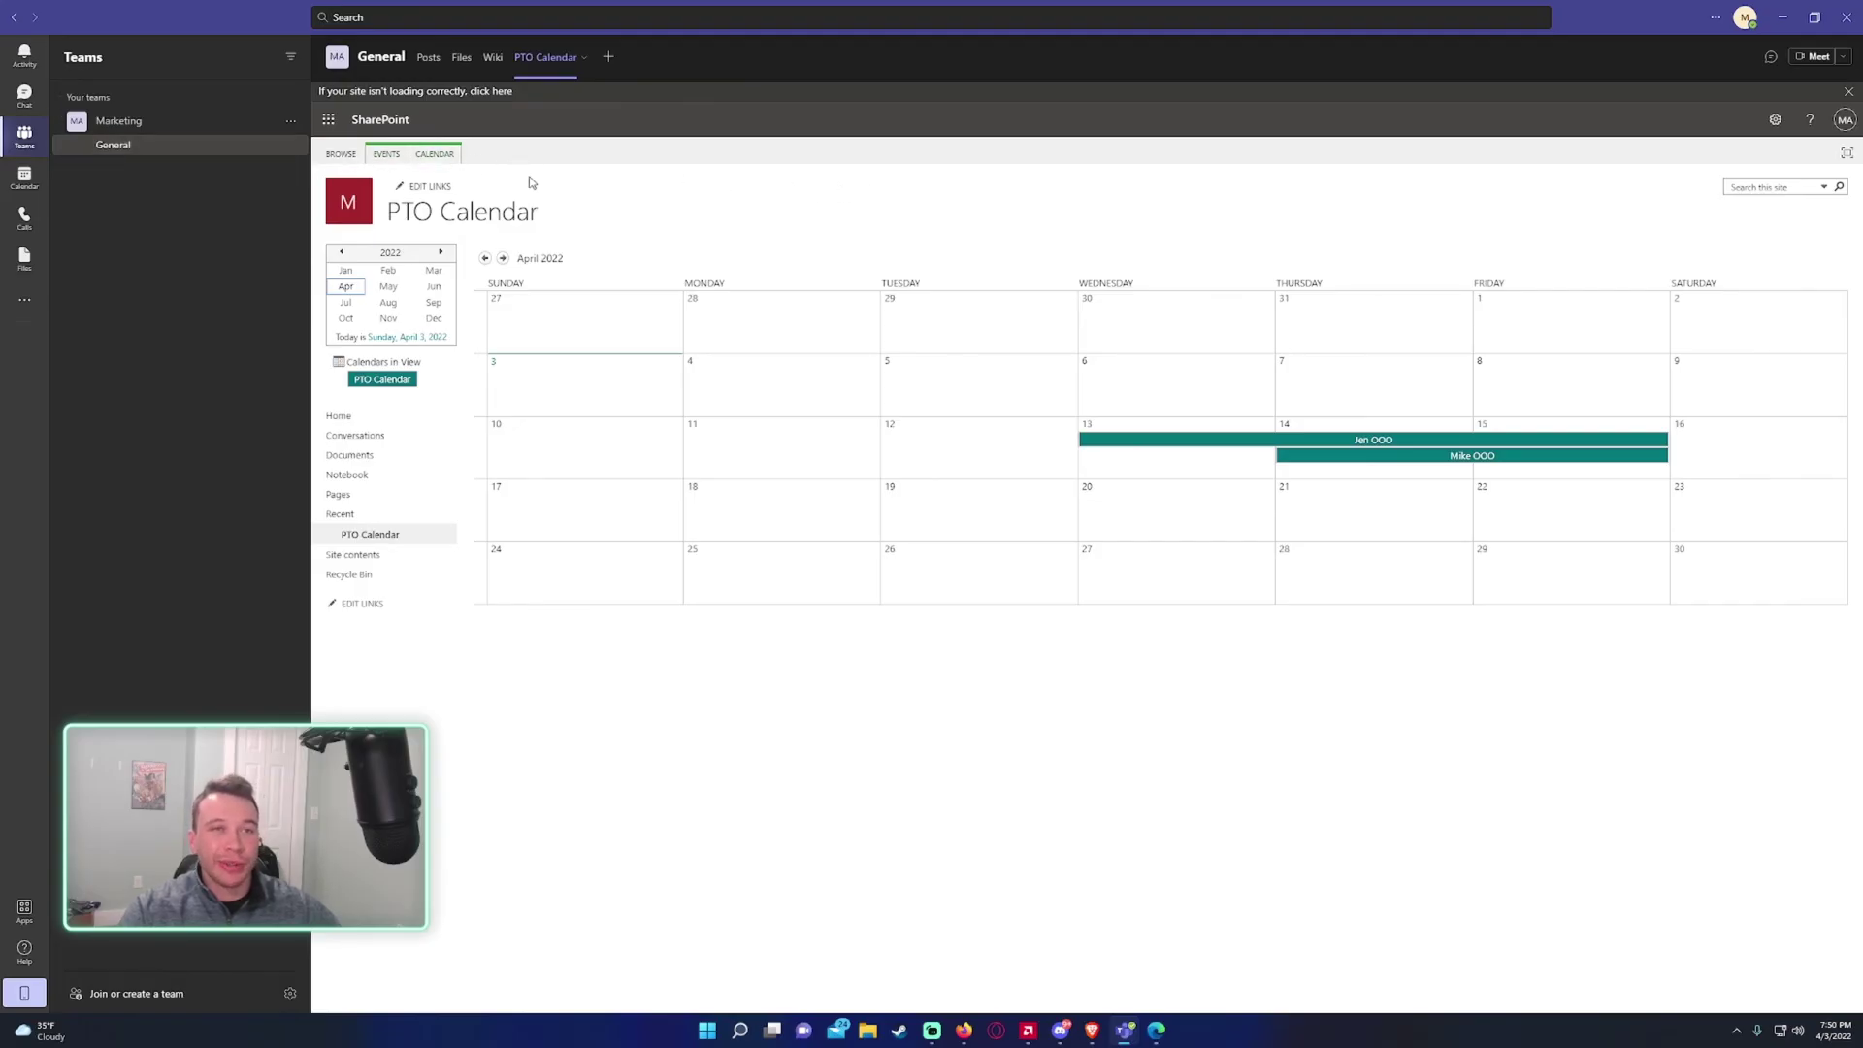
left_click(449, 94)
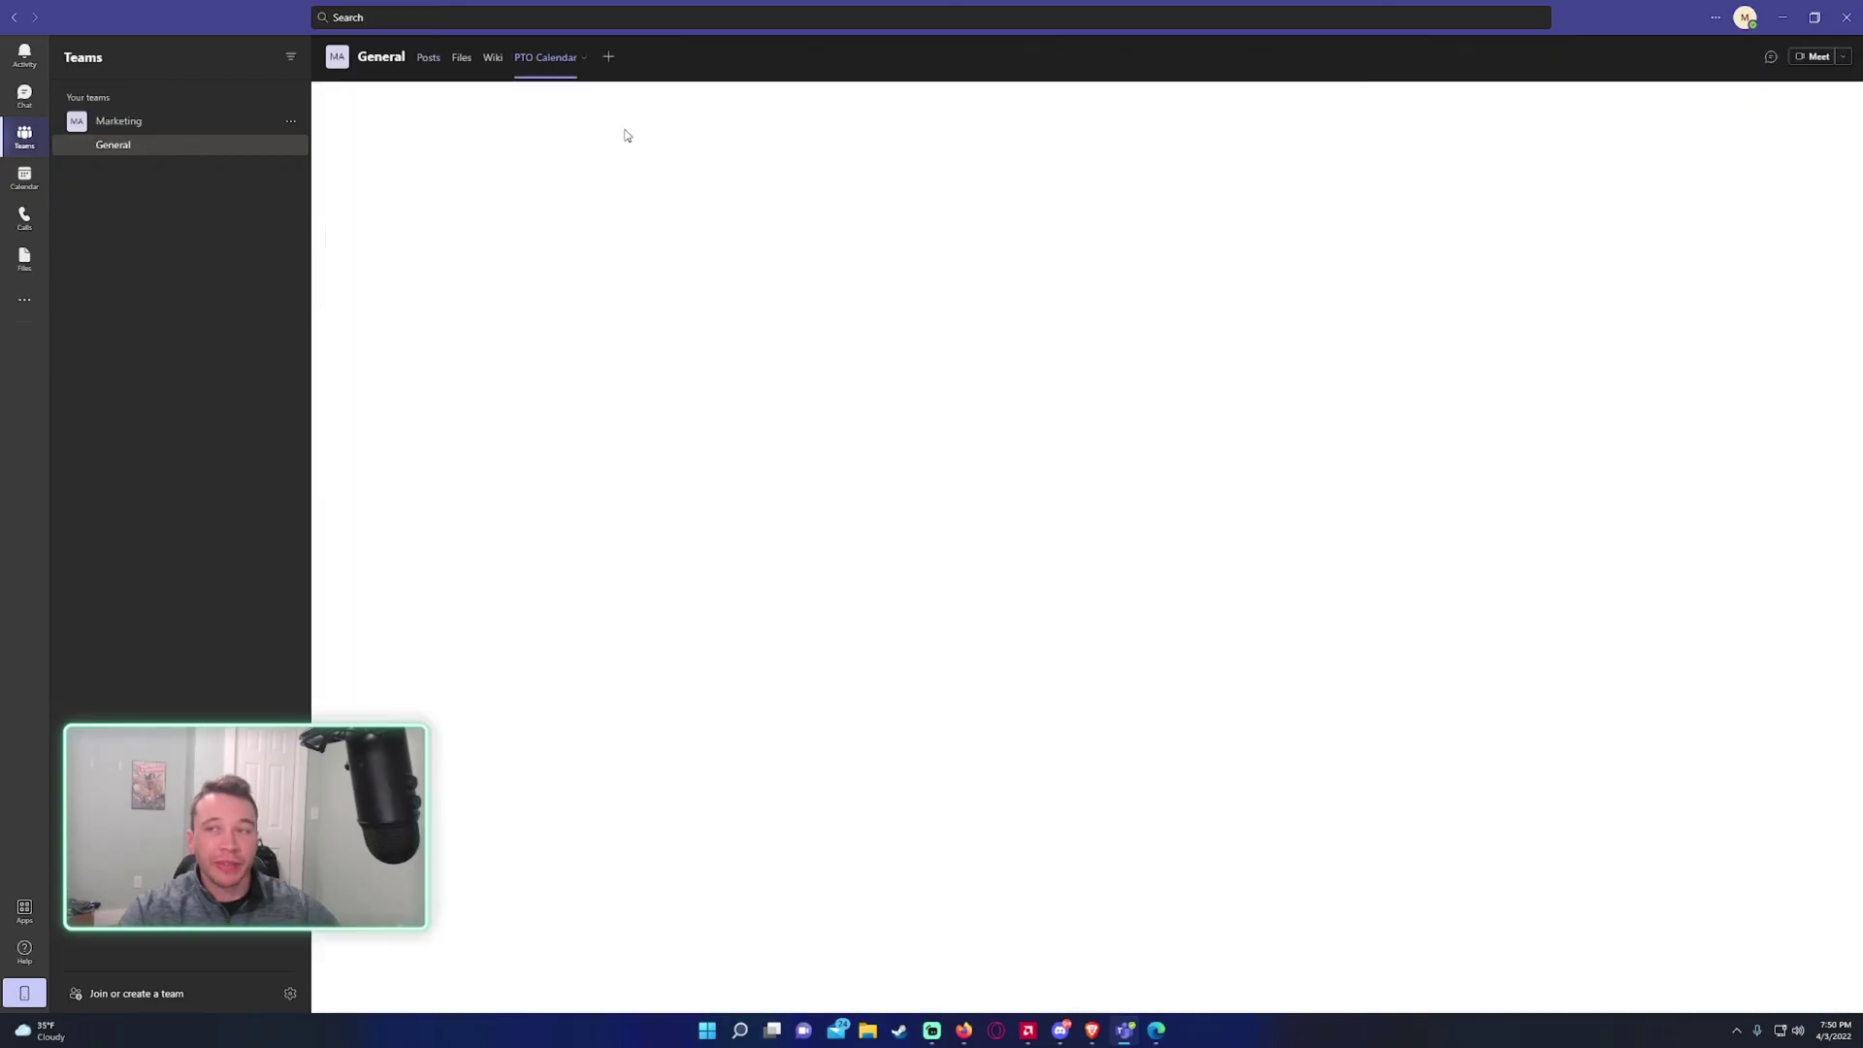